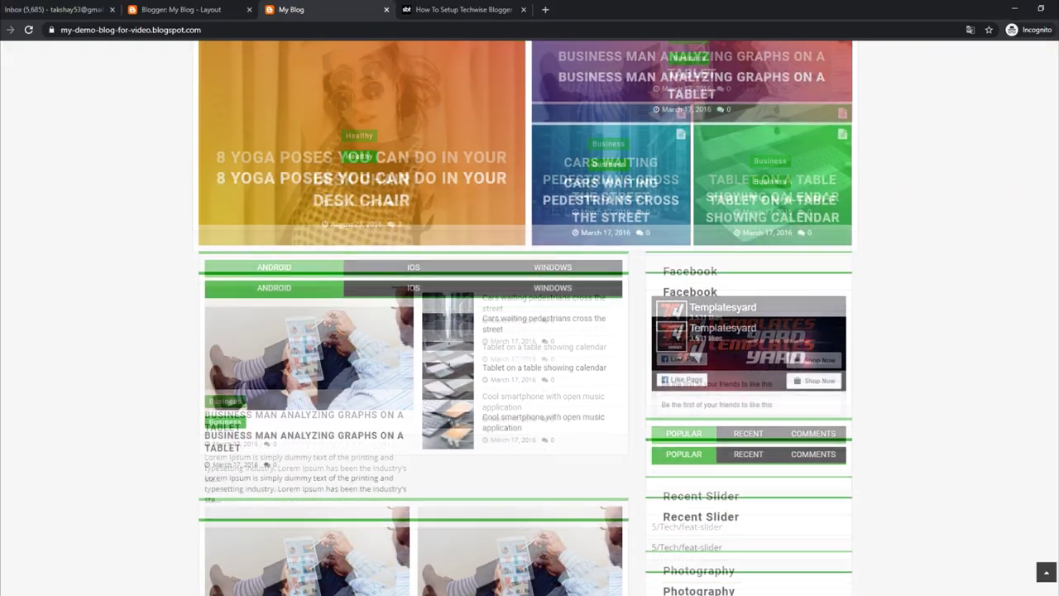
- Look over the demo blog's homepage down to the footer, and read the Top Navigation section of the Techwise setup guide
scroll(530, 331, down, 3)
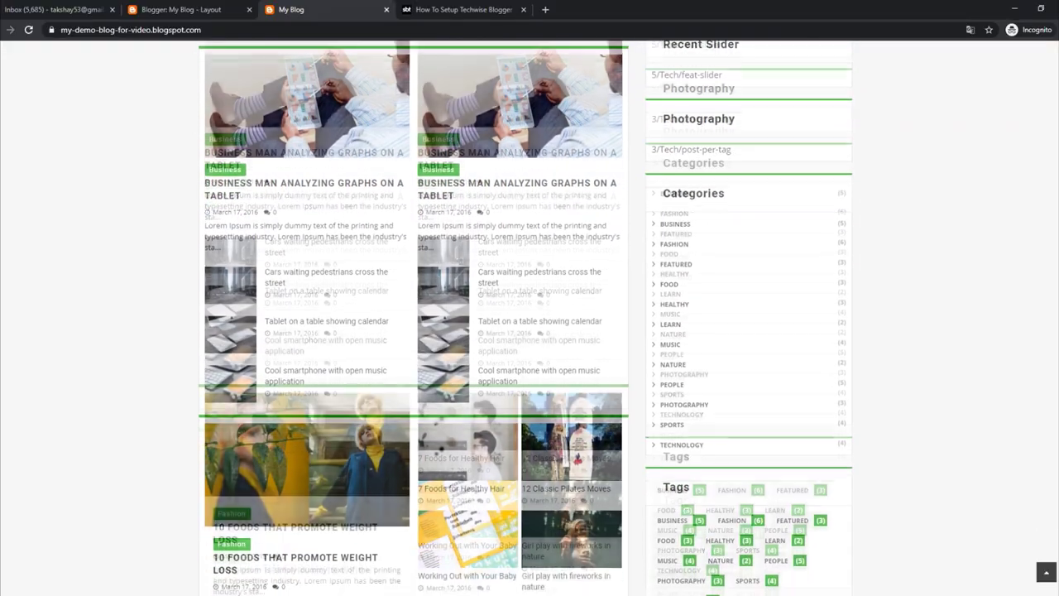
scroll(529, 331, down, 7)
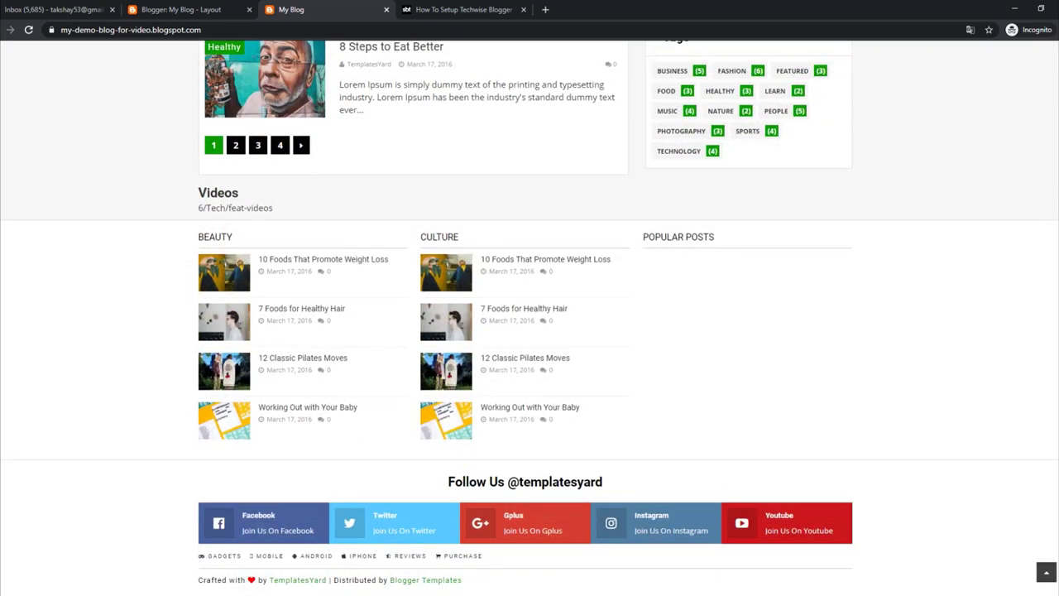
scroll(530, 331, up, 5)
scroll(529, 331, up, 5)
scroll(529, 331, up, 7)
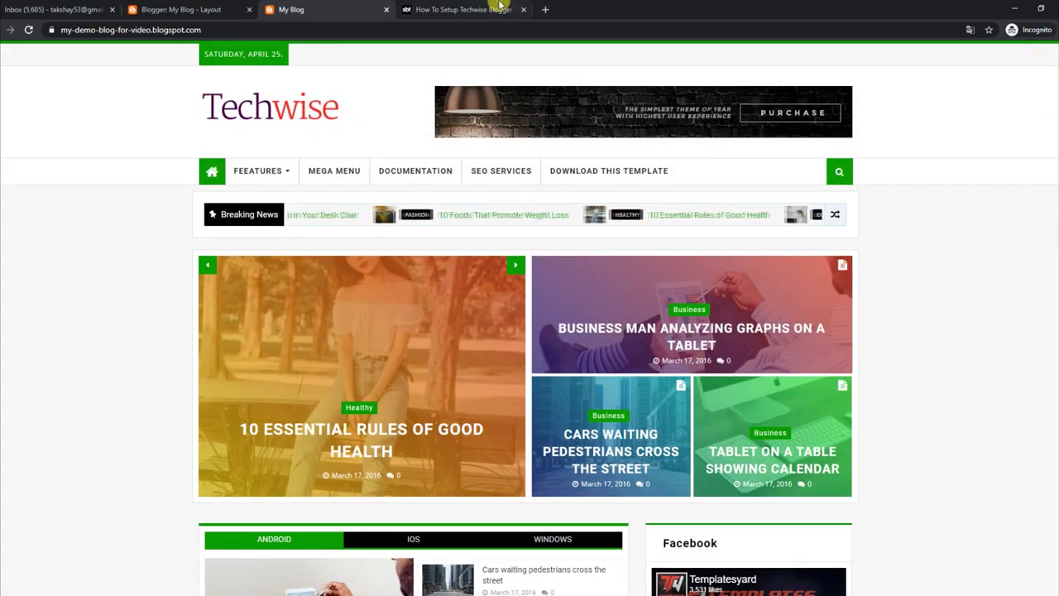
click(500, 7)
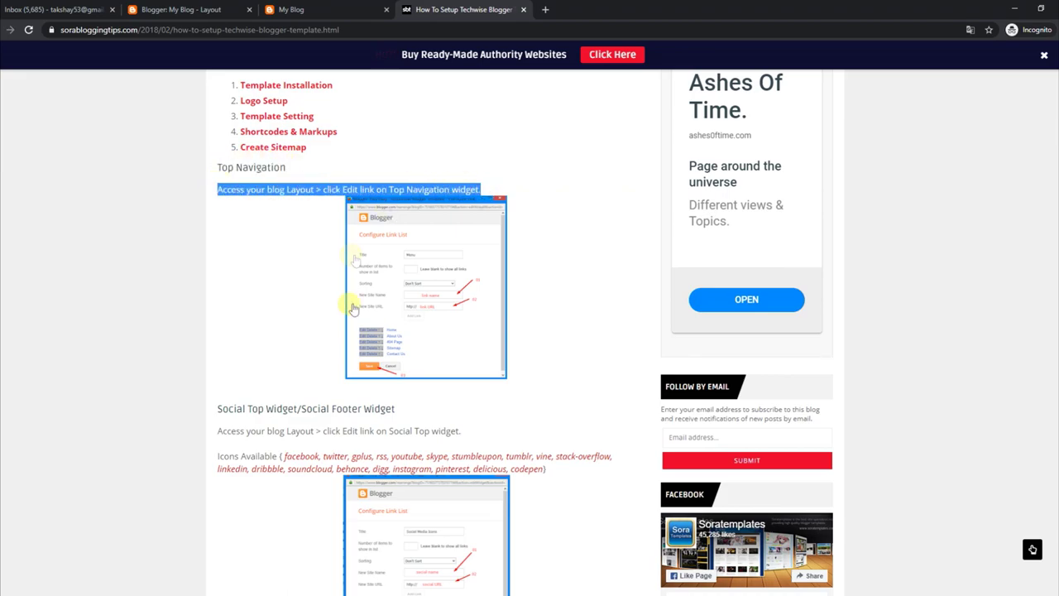
- Check the demo blog's top navigation by opening its Contact page and returning to the homepage
click(364, 9)
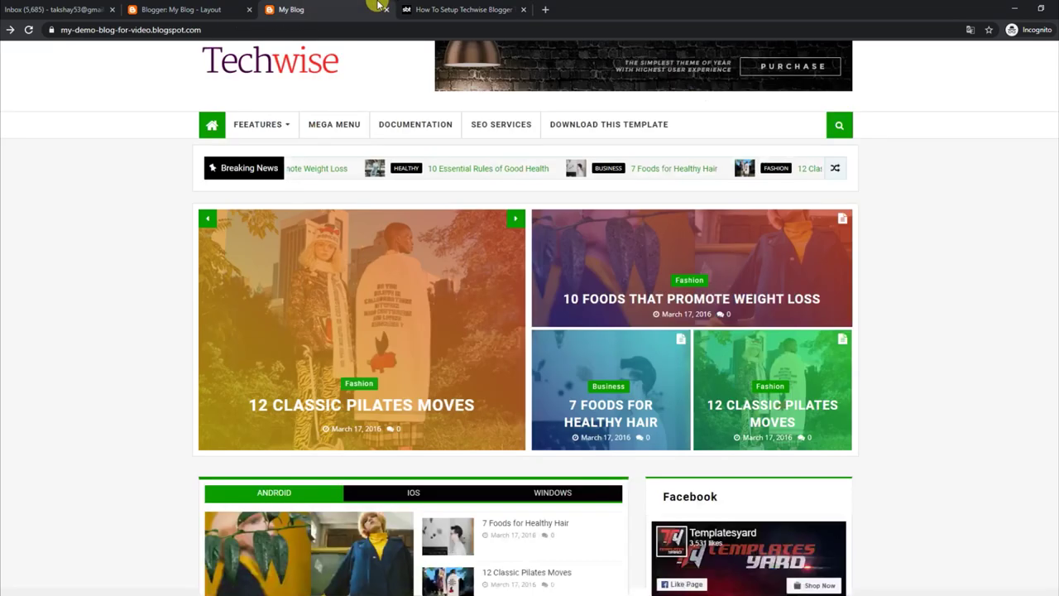
scroll(844, 45, up, 1)
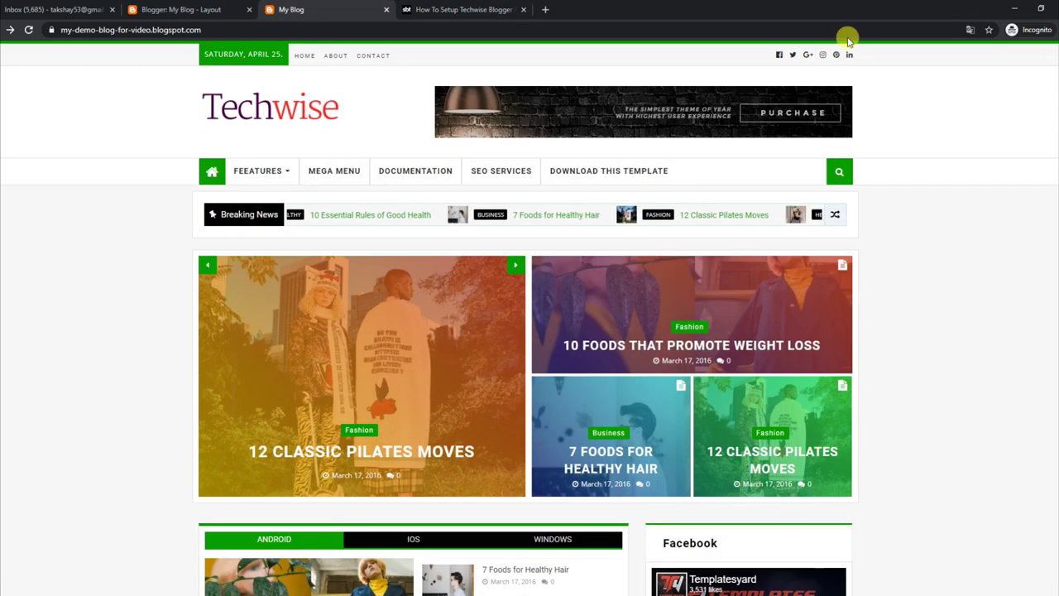
click(361, 60)
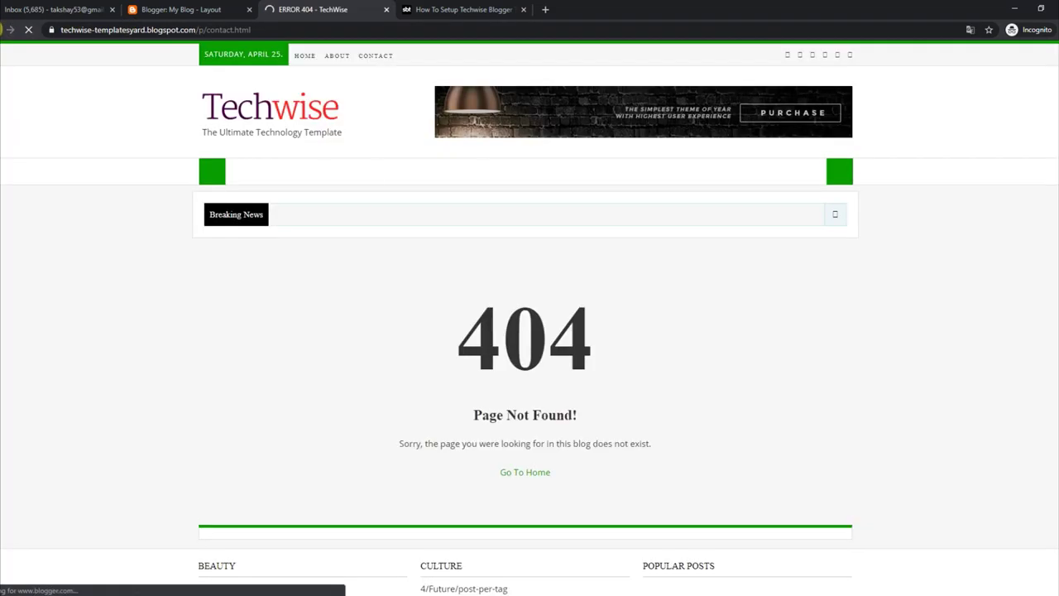
click(10, 30)
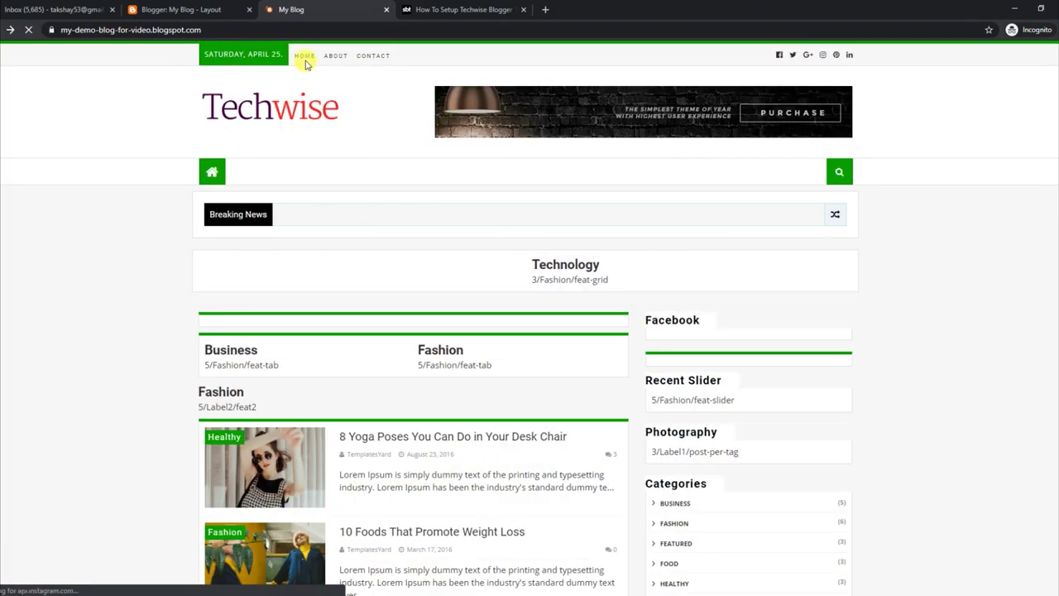
- Delete the Home link from the Top Navigation menu in the Blogger layout, save the widget, and reload the blog
click(172, 8)
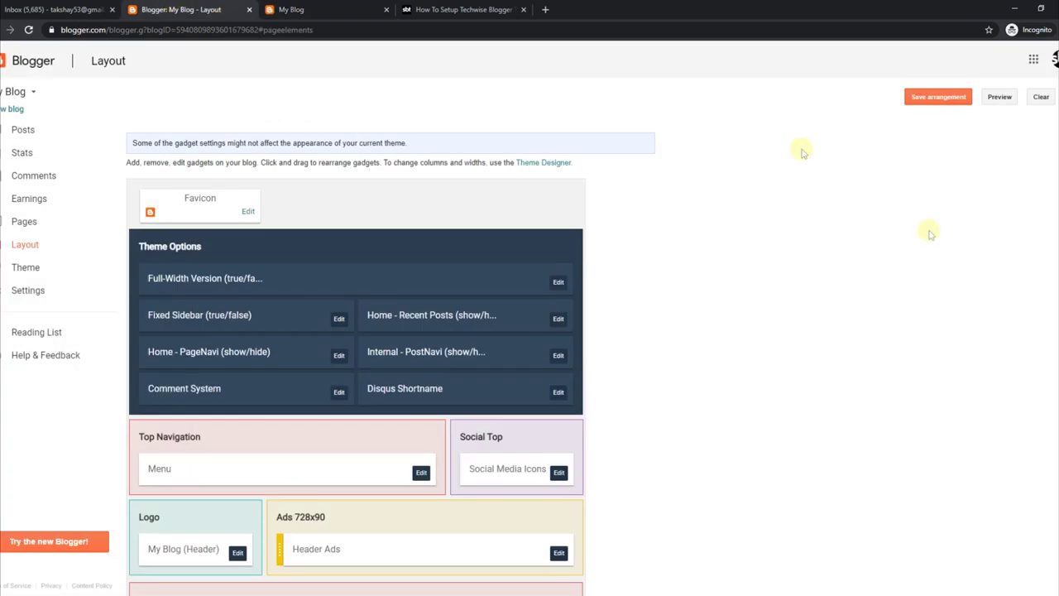
click(421, 472)
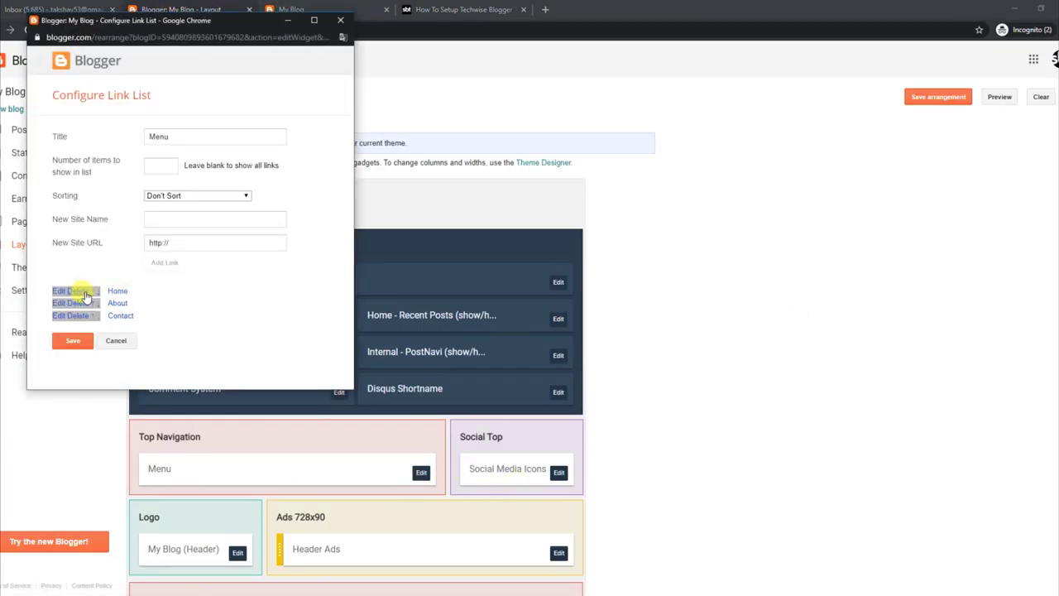
click(83, 292)
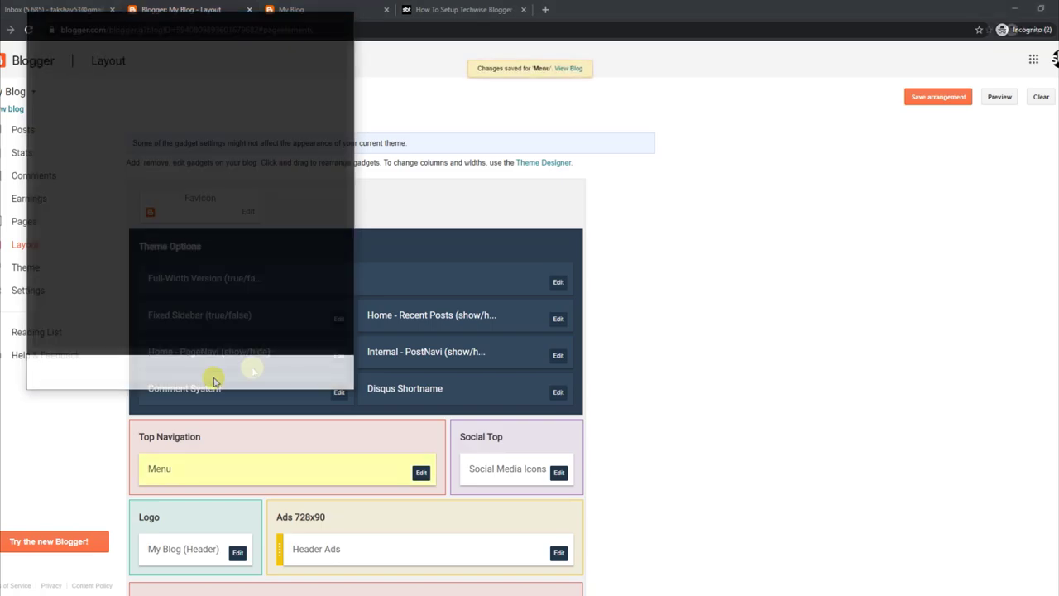
click(293, 10)
click(28, 29)
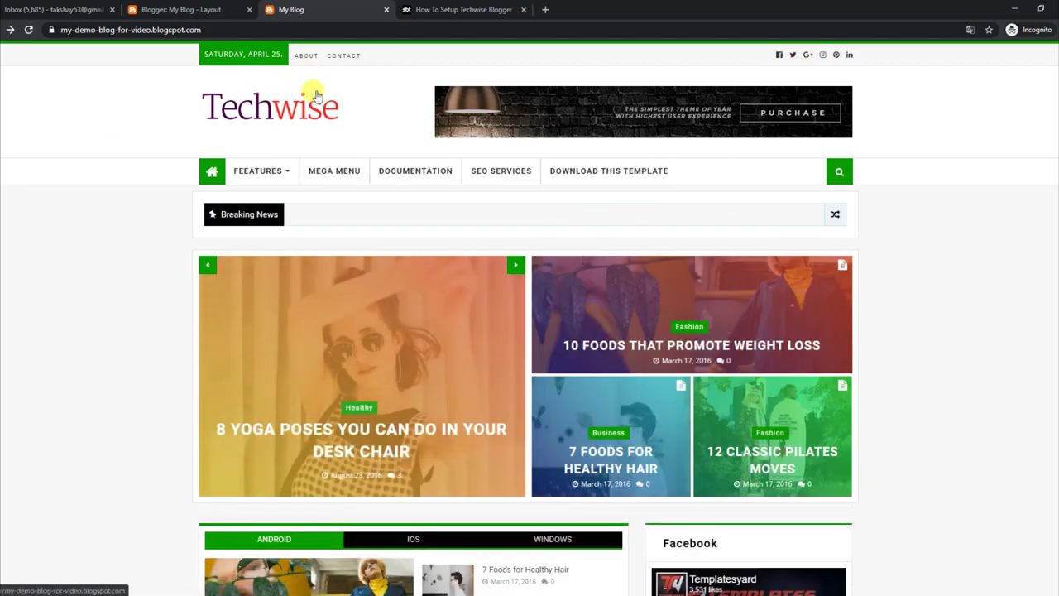
- Try to restore the link in the Top Navigation menu by entering Home as the new site name and saving
key(ctrl+shift+Tab)
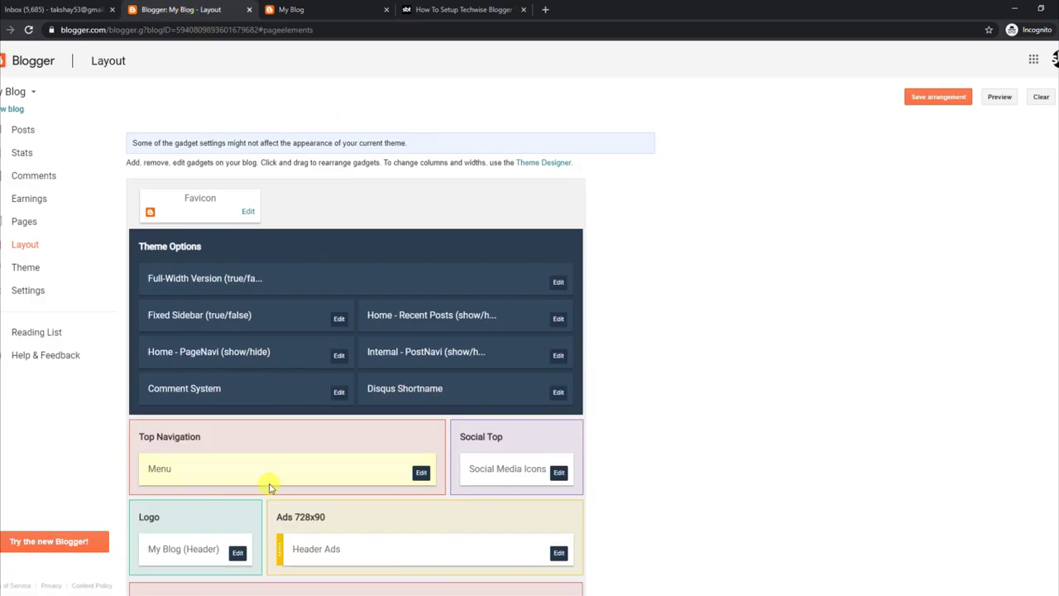
click(426, 472)
click(175, 217)
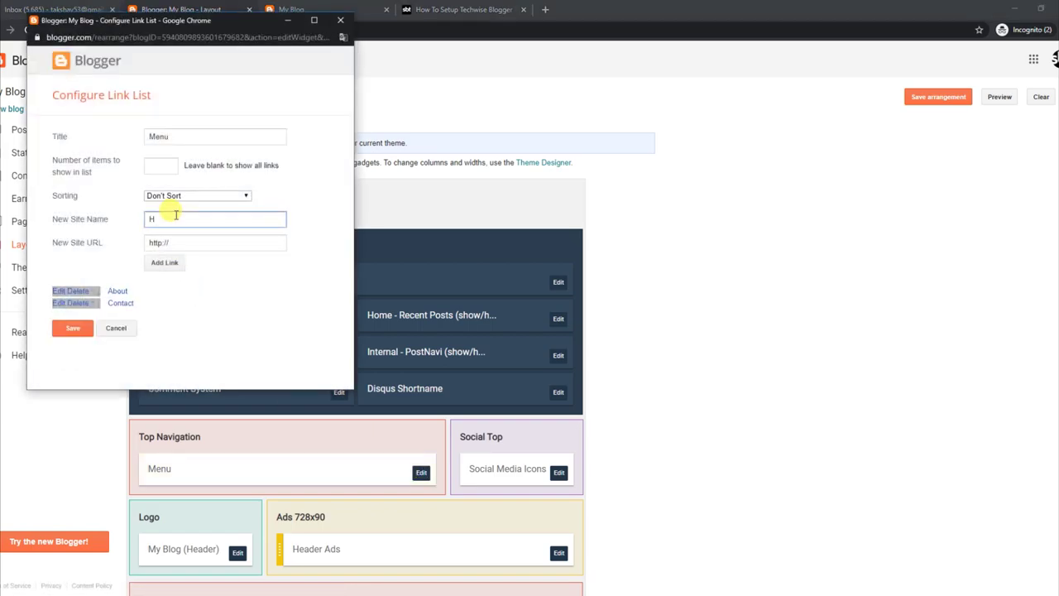
click(72, 328)
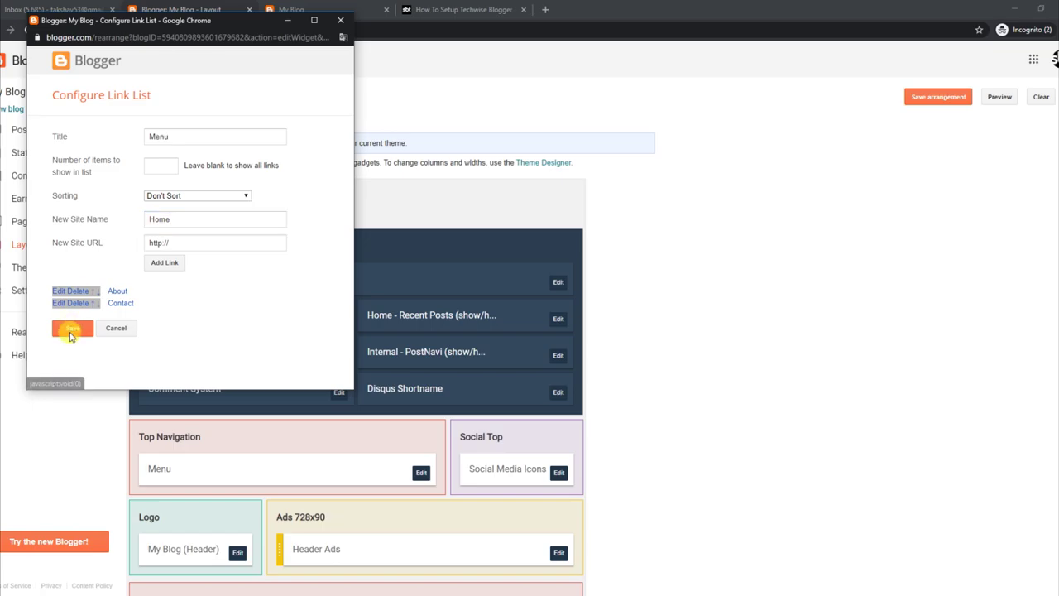
- Add a link named Home to the Top Navigation link list, save the widget, and reload the blog
click(421, 472)
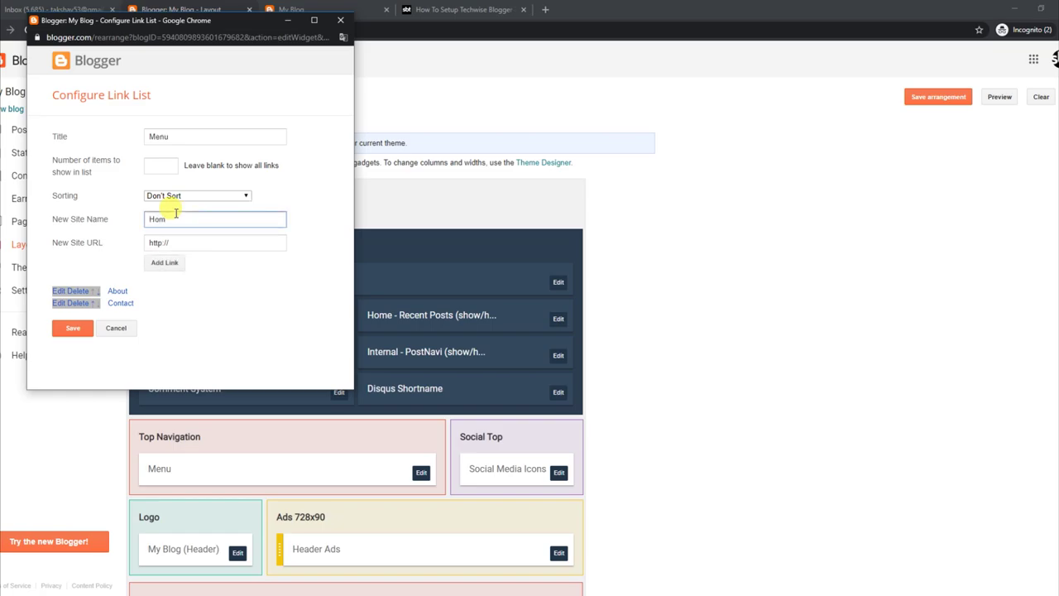
click(169, 263)
click(78, 340)
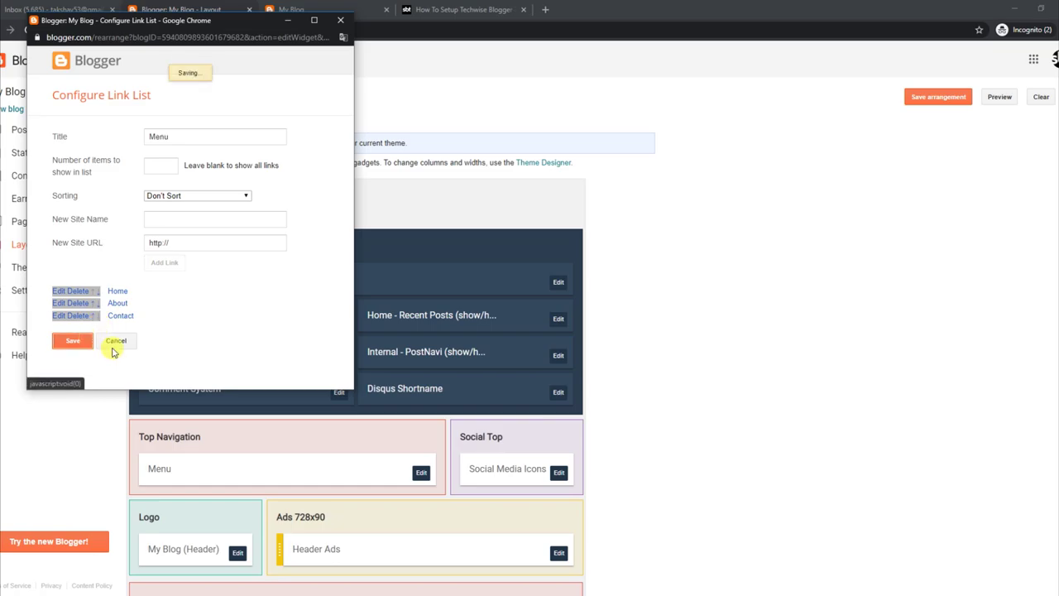
click(366, 12)
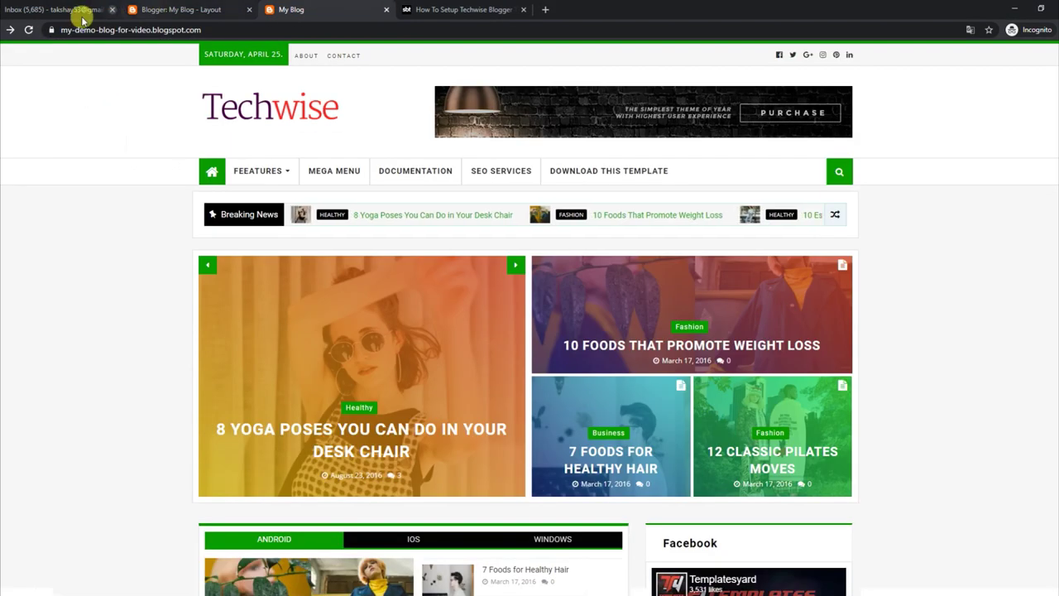
click(27, 30)
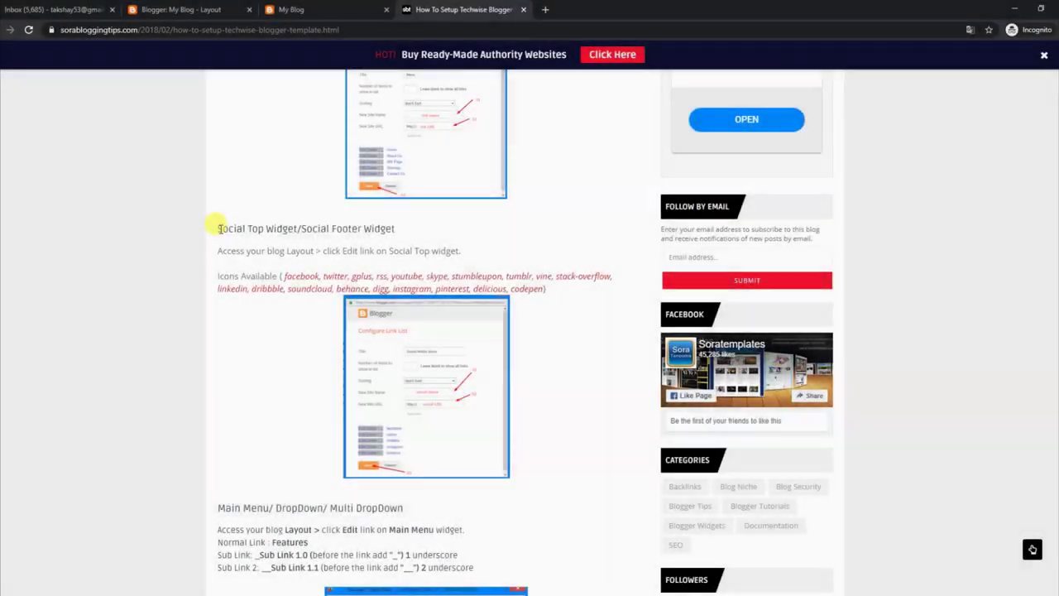
- Read the guide's Social Top Widget instructions and available icons, and look at the social icons in the blog's header
drag(218, 229, 260, 226)
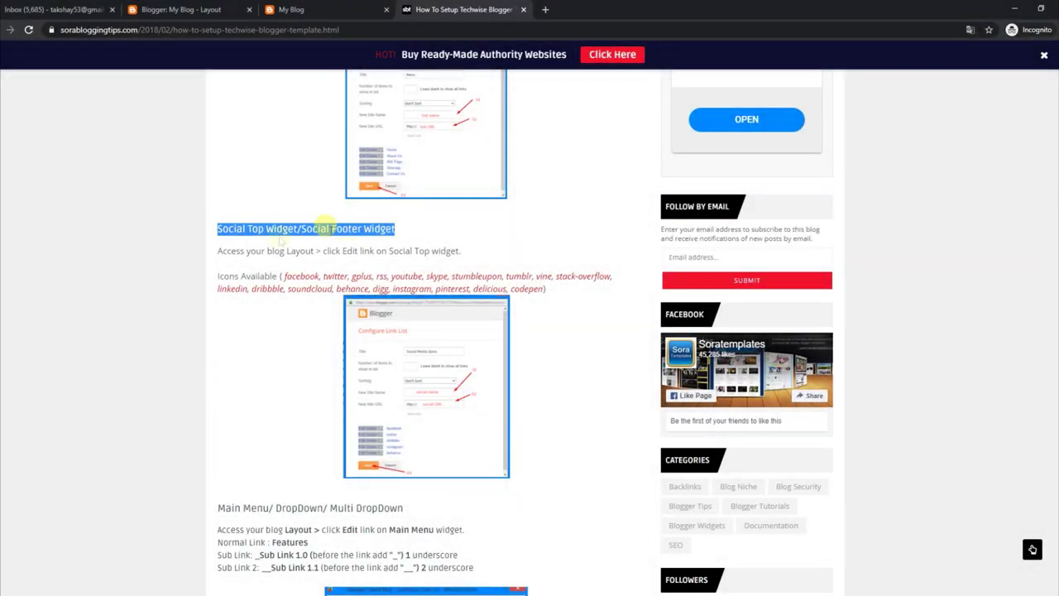
drag(219, 251, 230, 250)
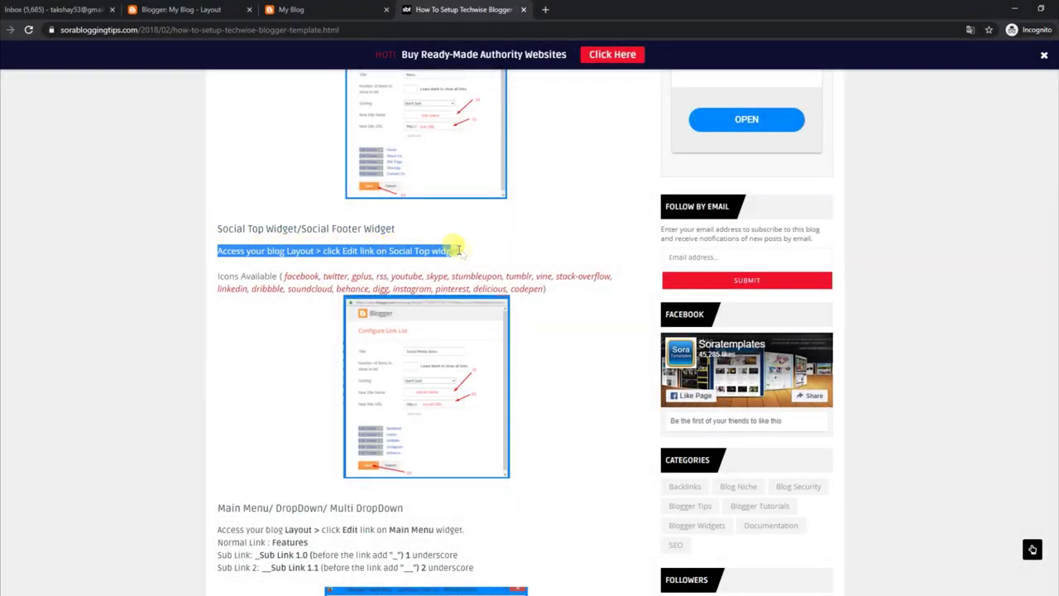
drag(218, 277, 281, 277)
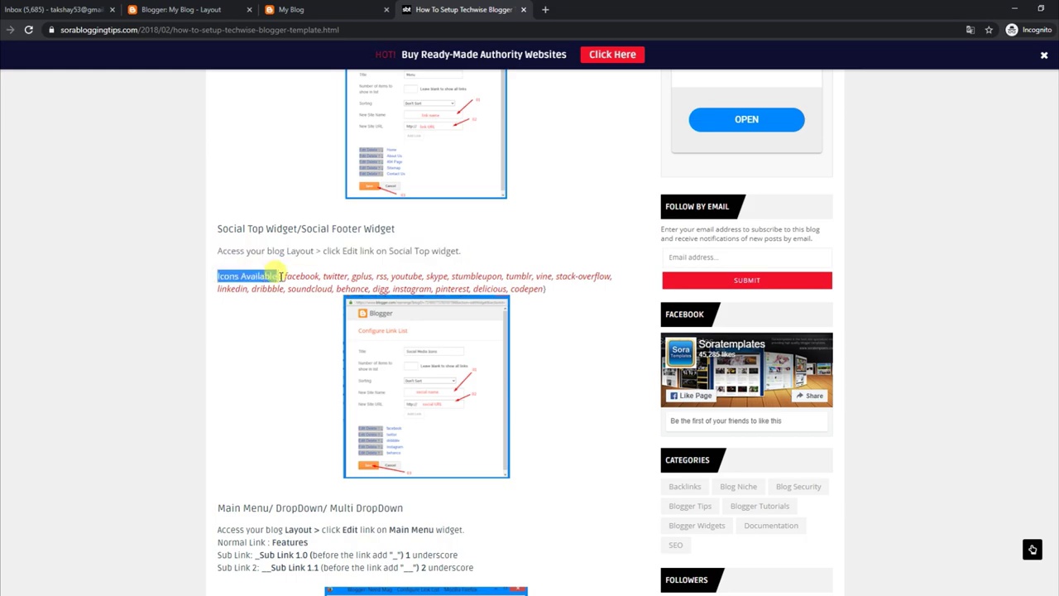
click(356, 10)
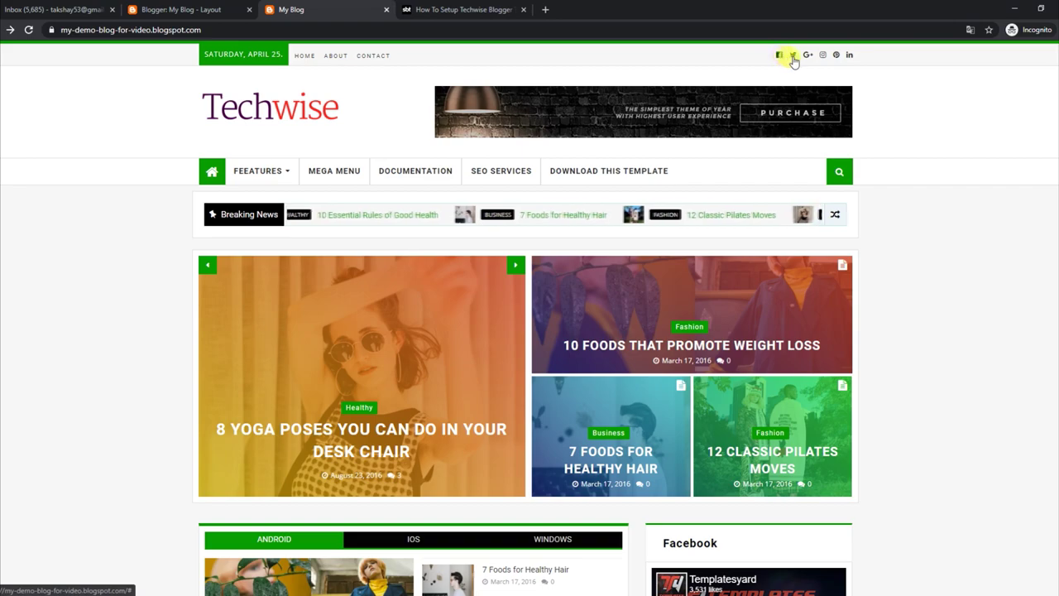
- Delete the facebook link from the Social Top widget in the layout, save the widget, and reload the blog
click(152, 8)
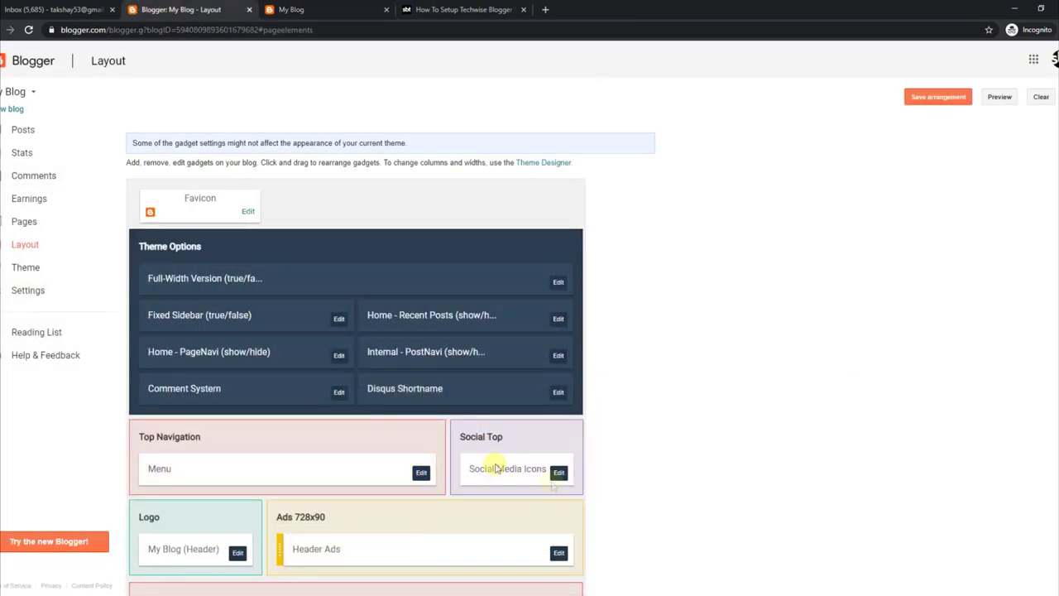
click(558, 473)
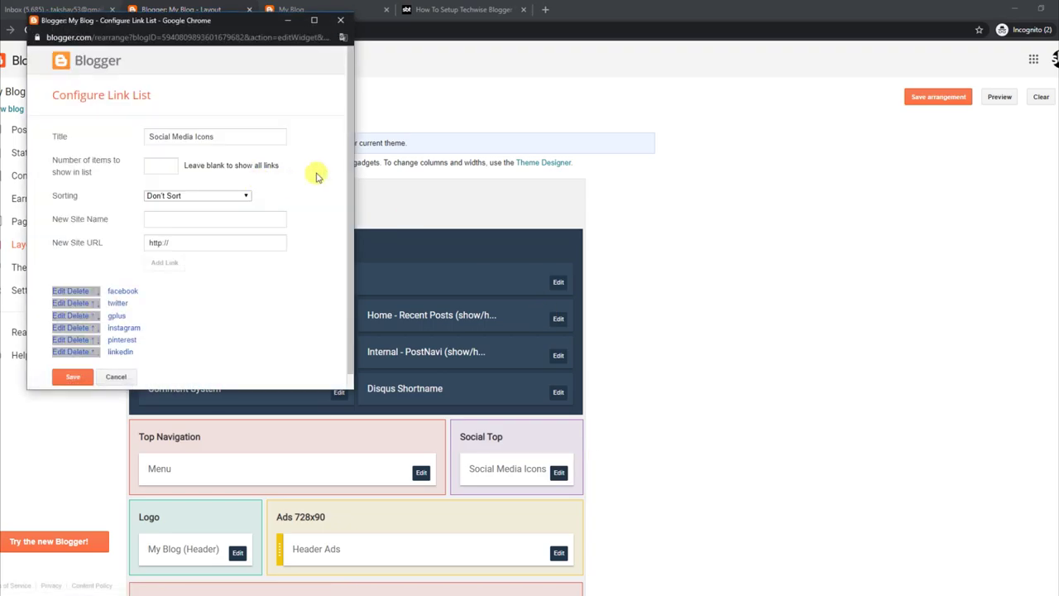
scroll(347, 166, down, 1)
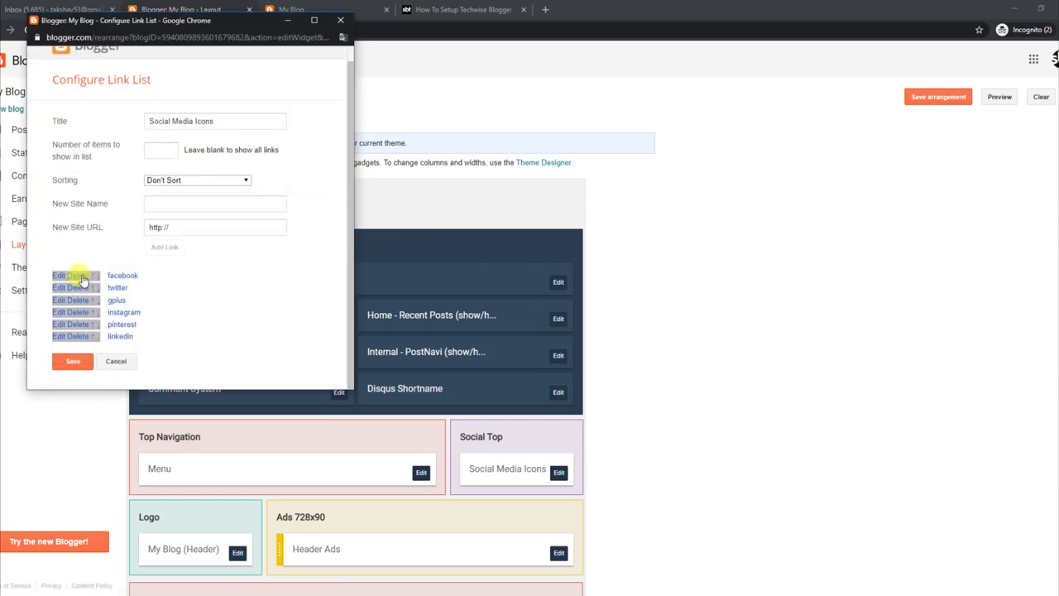
scroll(108, 314, up, 1)
click(73, 361)
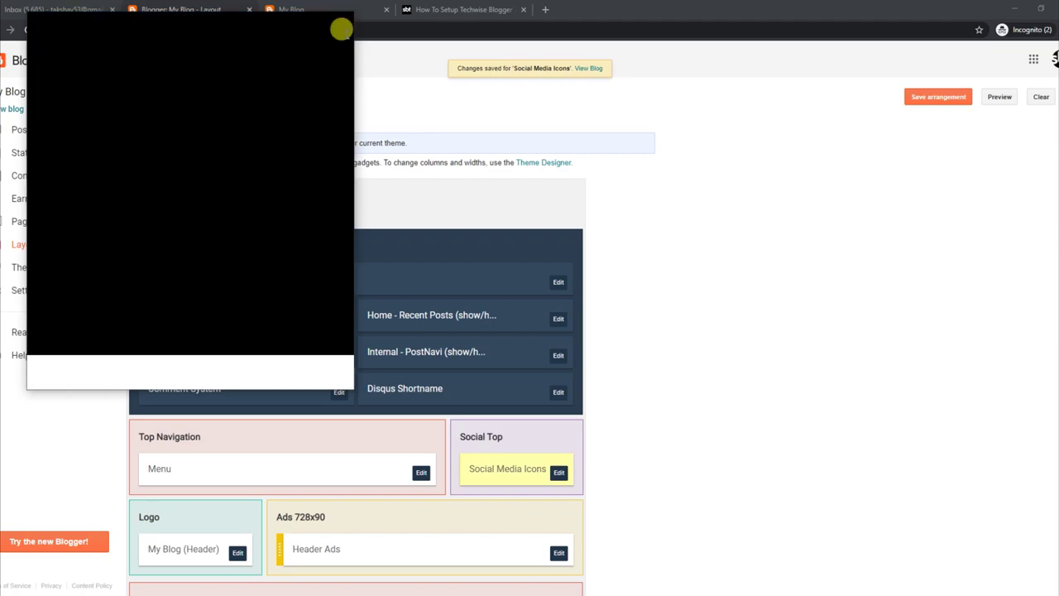
click(327, 10)
click(28, 30)
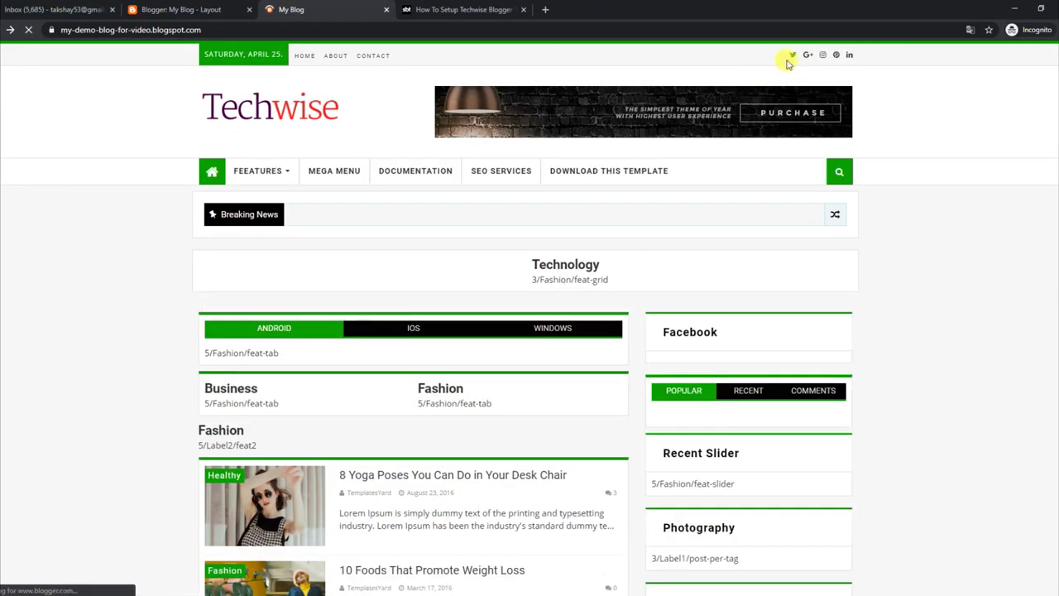
- Try to restore the facebook icon by entering its site name in the Social Top widget and saving, and reload the blog
click(203, 8)
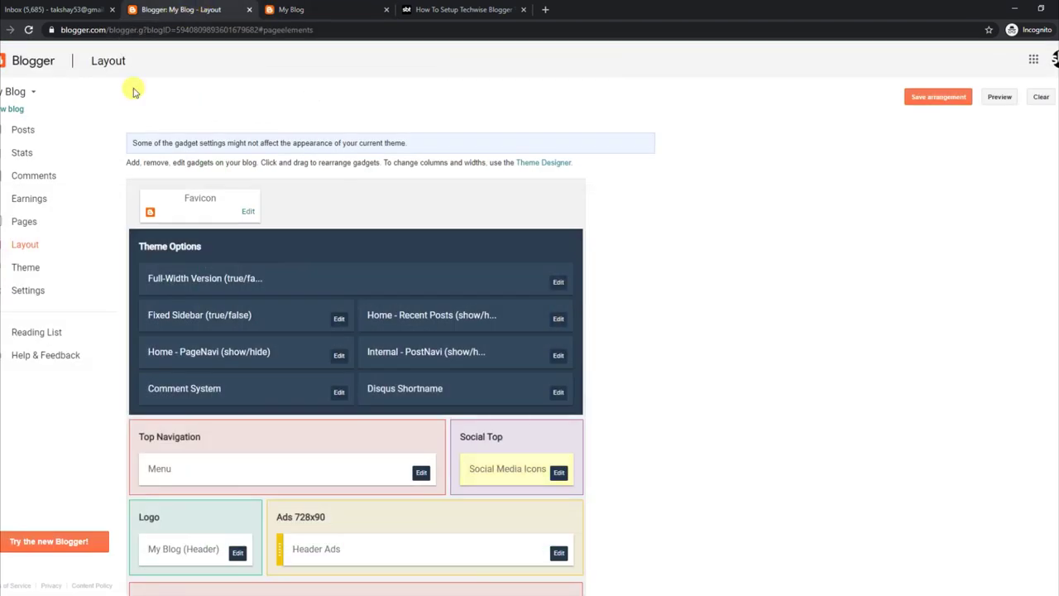
click(560, 473)
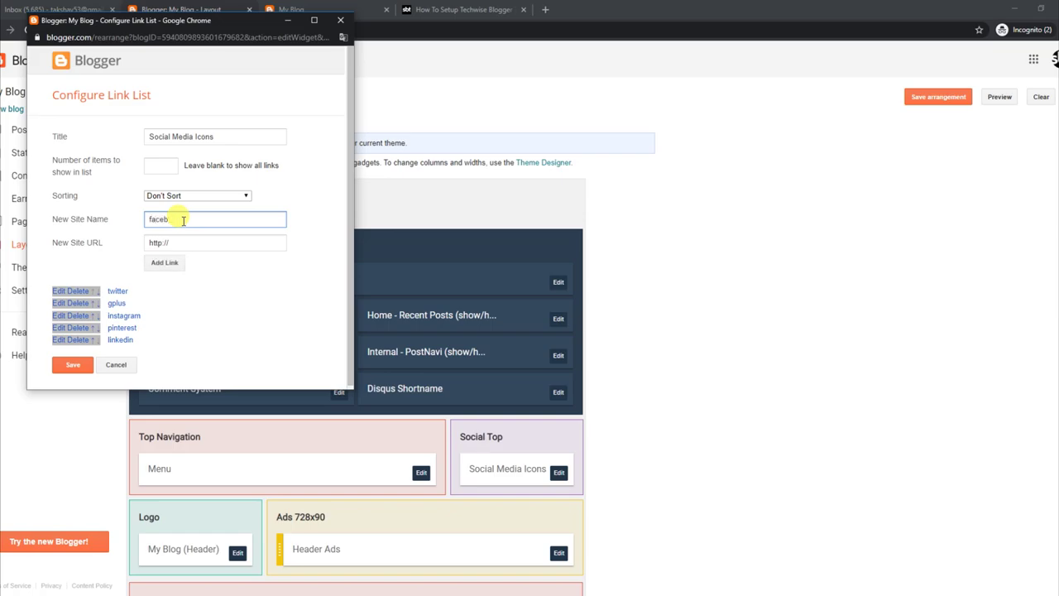
click(90, 365)
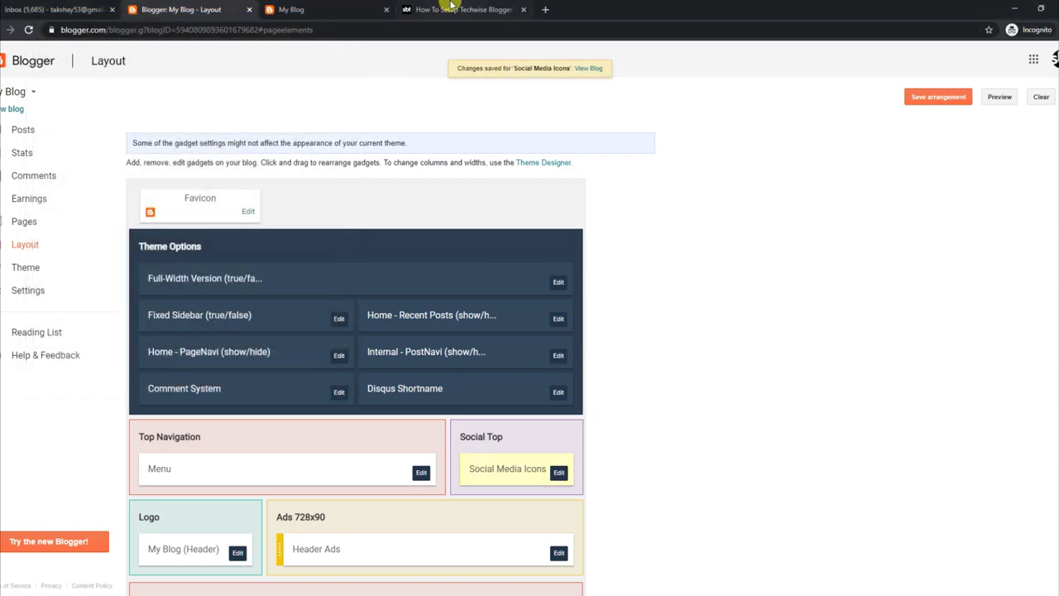
click(332, 9)
click(29, 30)
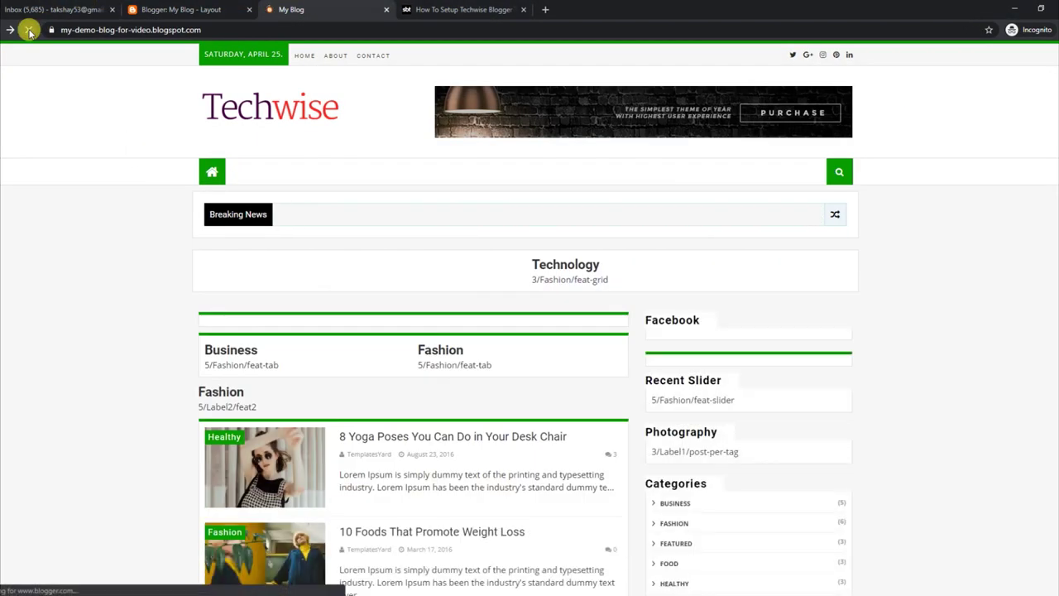
- Add a Facebook link to the Social Top widget's link list and save the widget
click(180, 9)
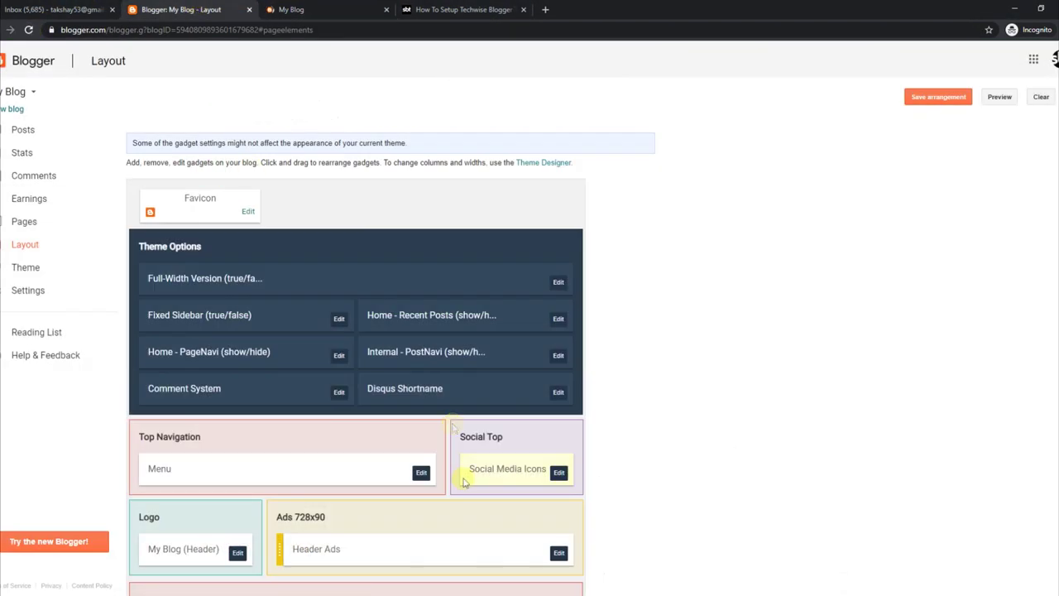
click(571, 472)
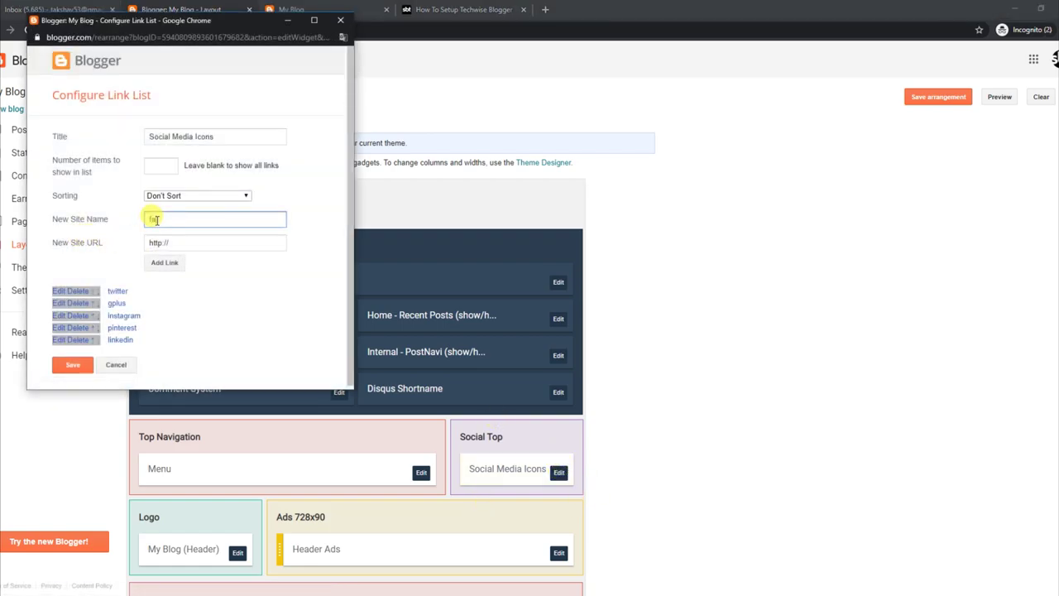
click(165, 264)
click(73, 377)
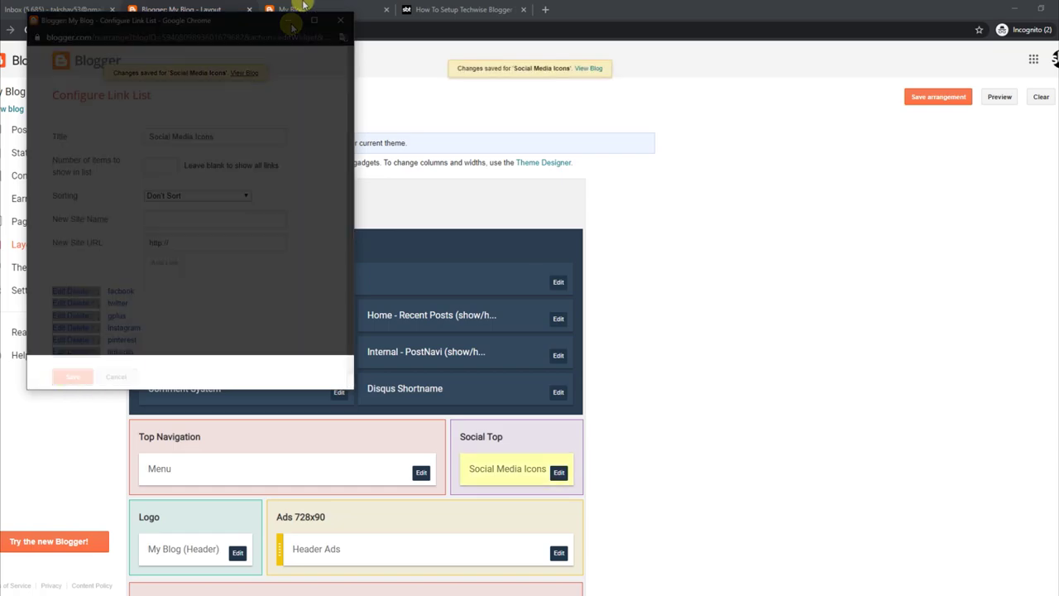
- Correct the misspelled link name to "facebook" in the Social Top widget, save the widget, and reload the blog
click(291, 10)
click(29, 33)
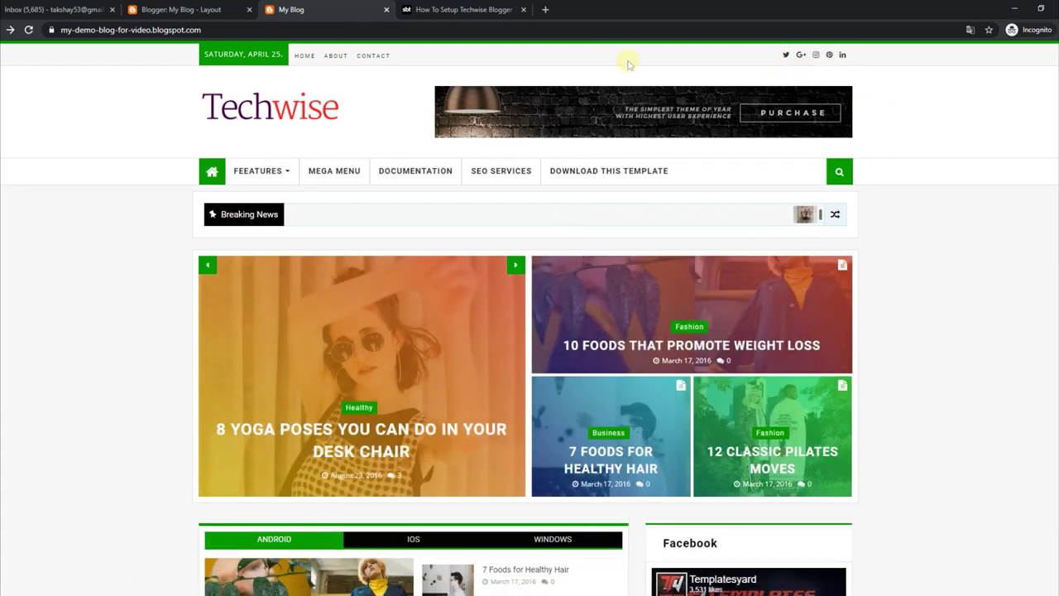
click(193, 9)
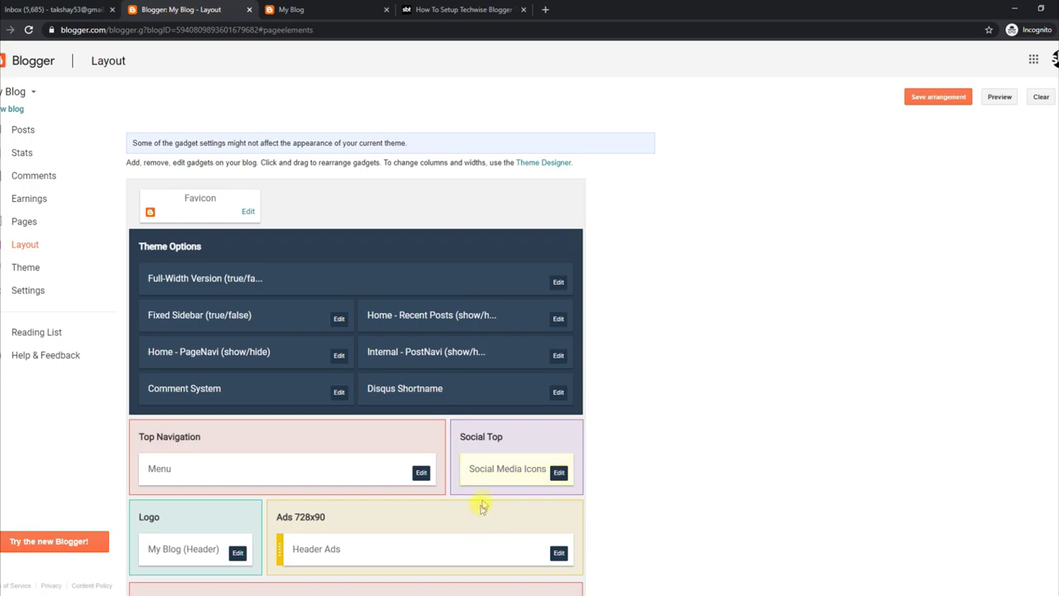
click(573, 471)
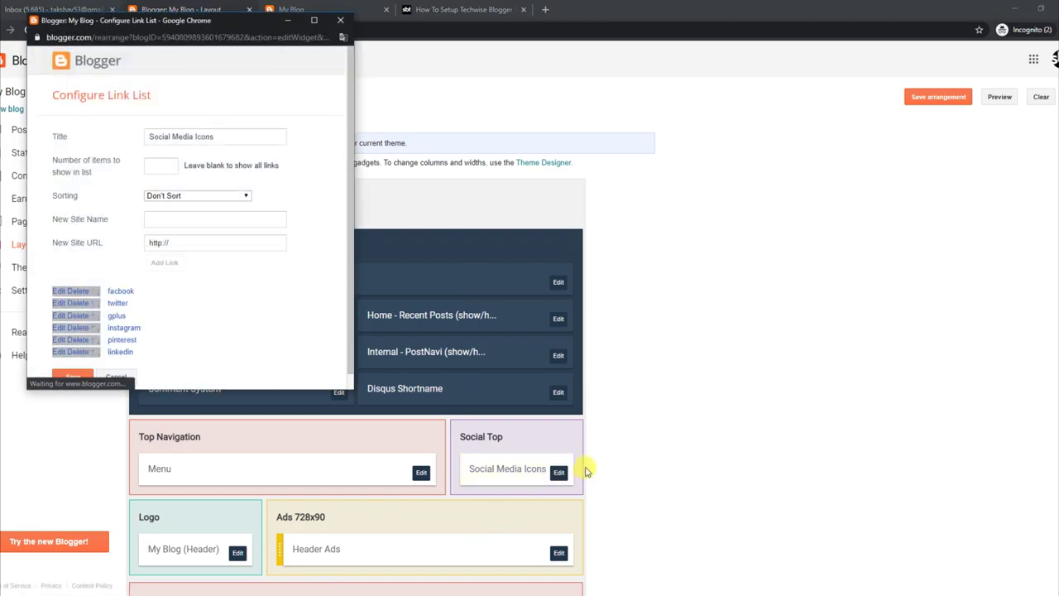
click(62, 294)
click(183, 294)
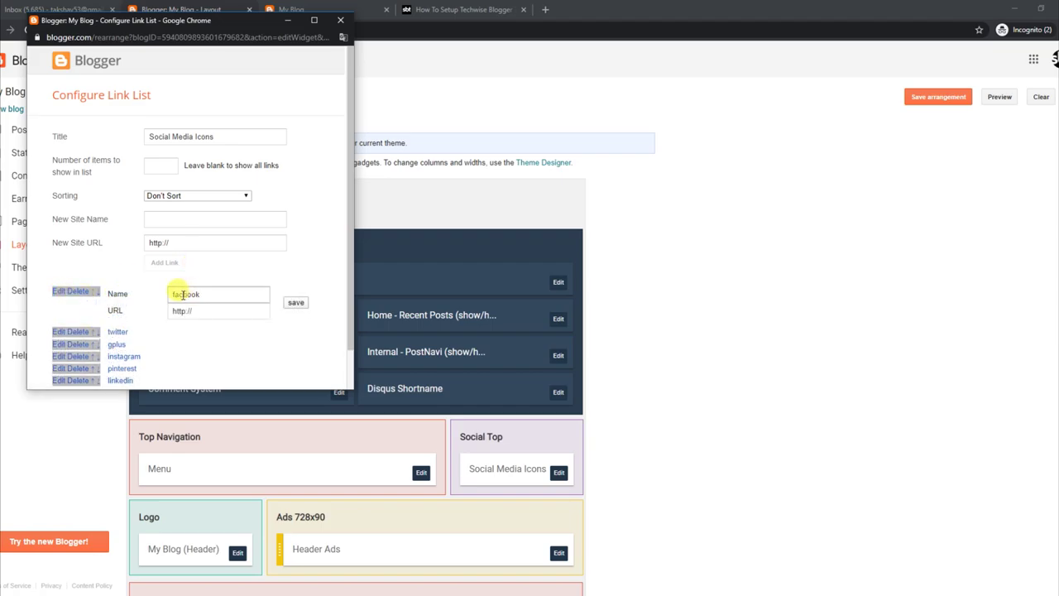
click(296, 302)
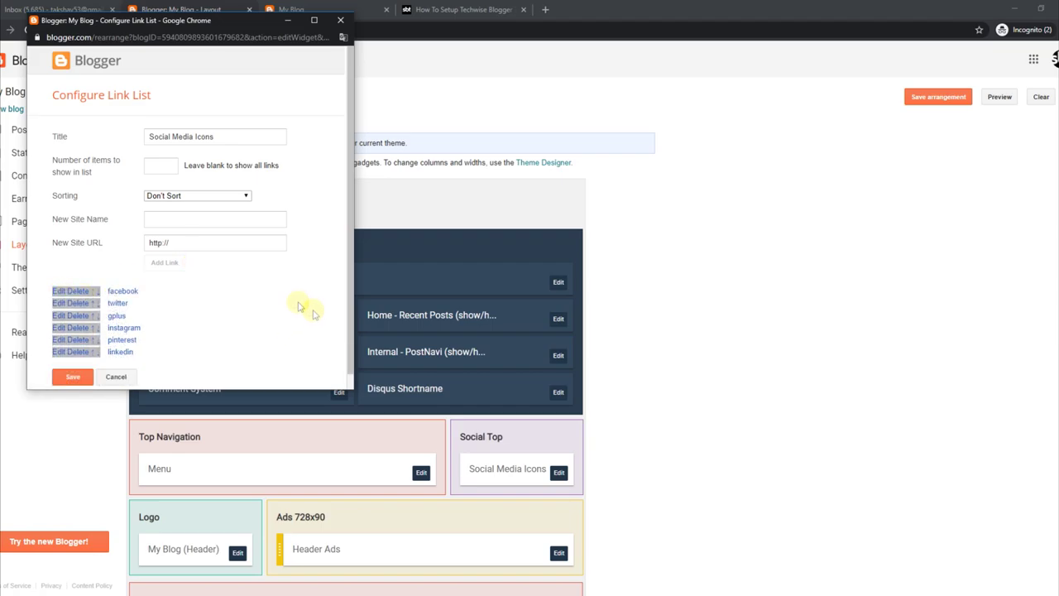
scroll(348, 235, down, 1)
click(73, 359)
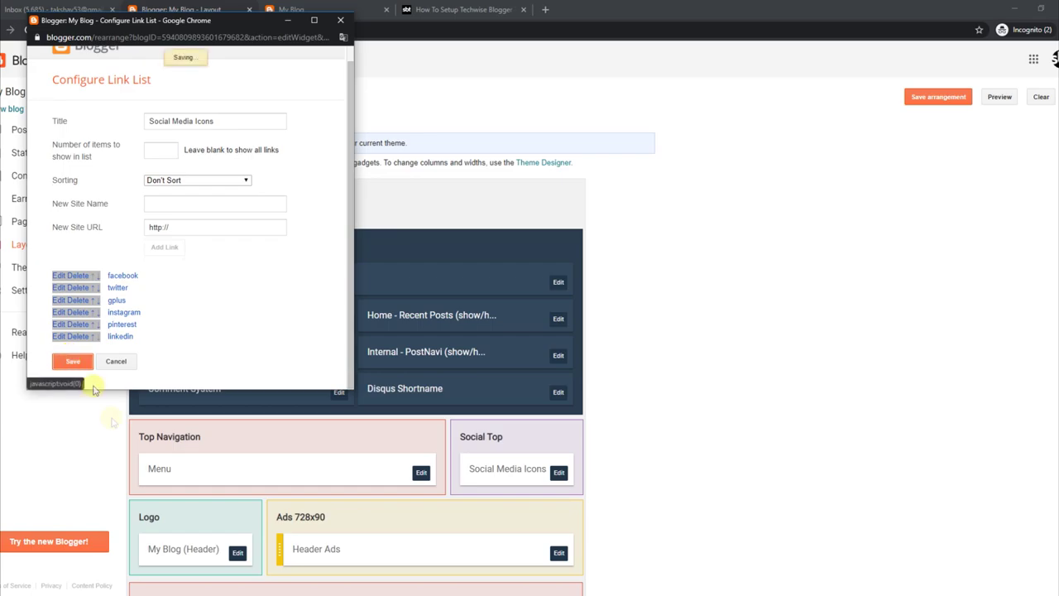
click(364, 9)
click(28, 30)
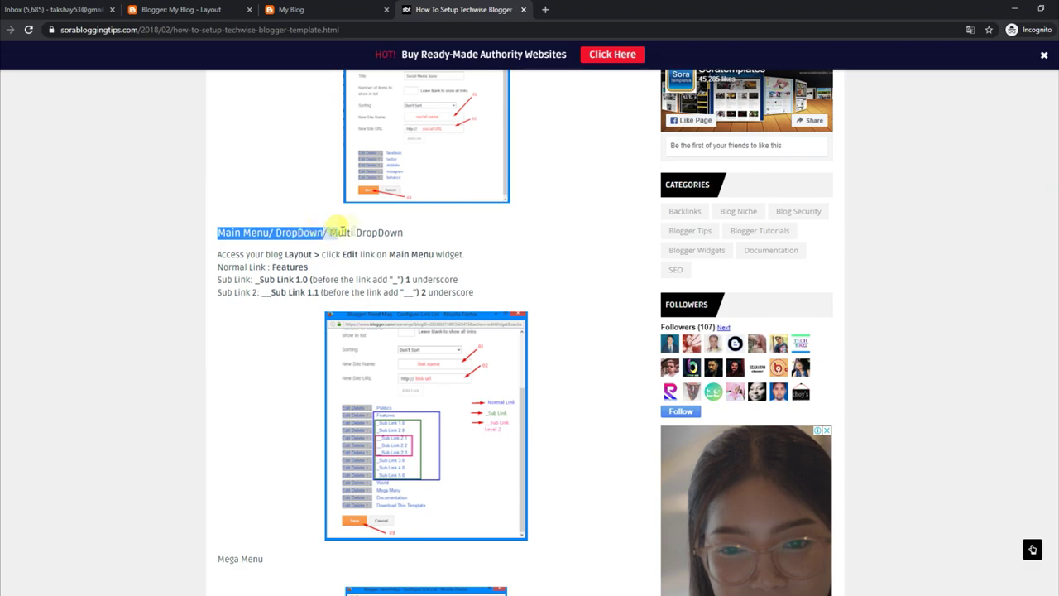
- Read the guide's instructions for normal links, sub links and second-level sub links, and look at the blog's main menu
drag(220, 253, 295, 250)
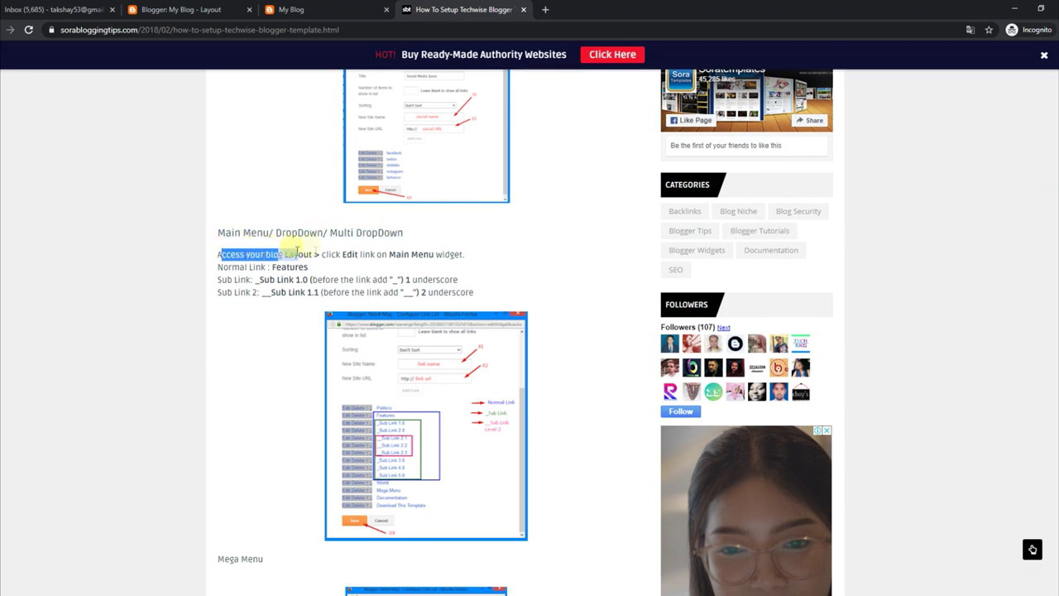
drag(218, 265, 308, 267)
drag(220, 279, 454, 280)
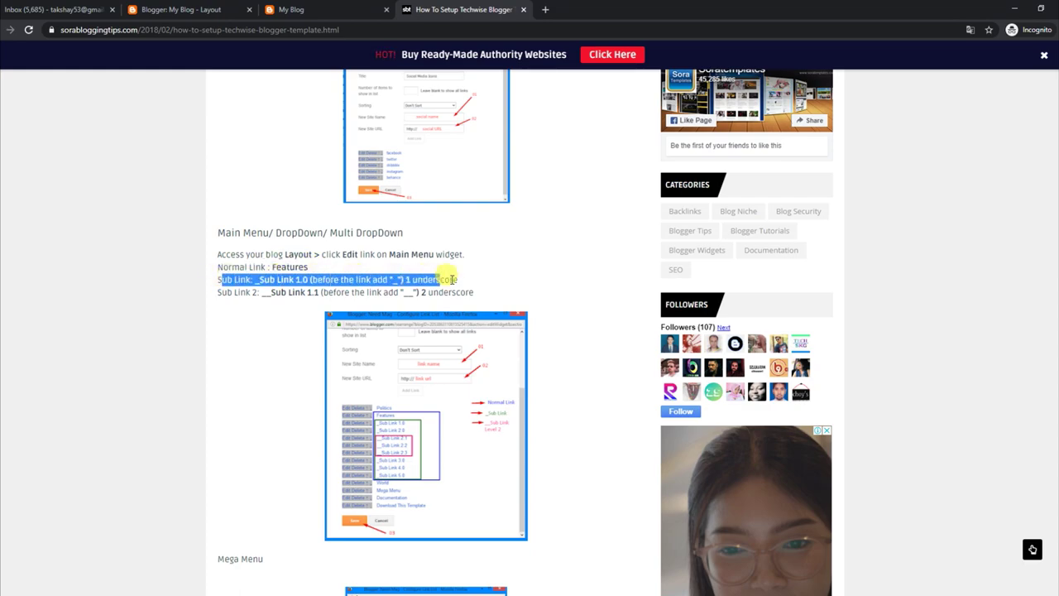
drag(220, 291, 459, 292)
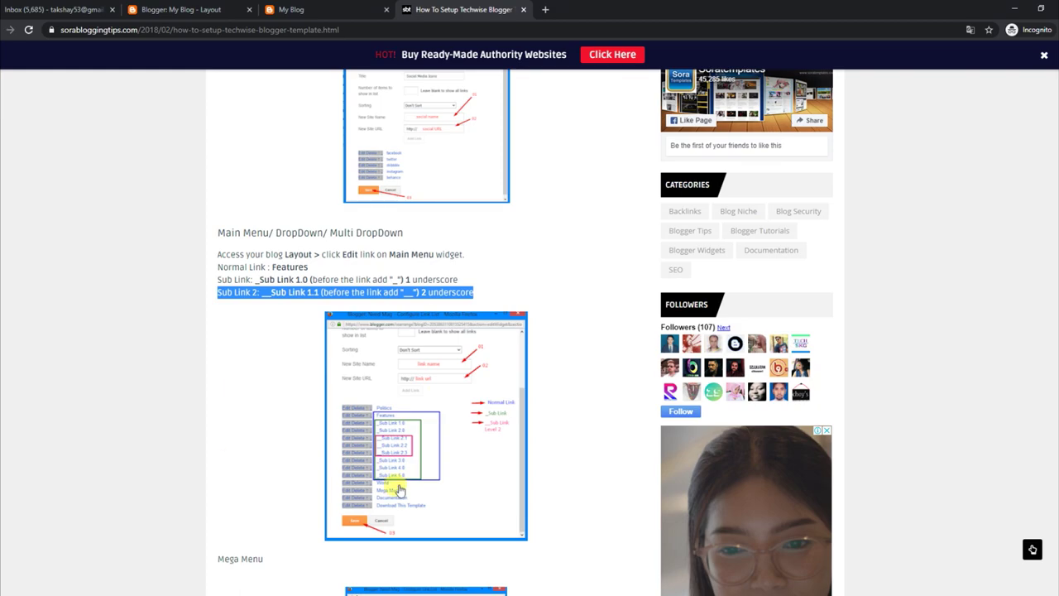
click(292, 8)
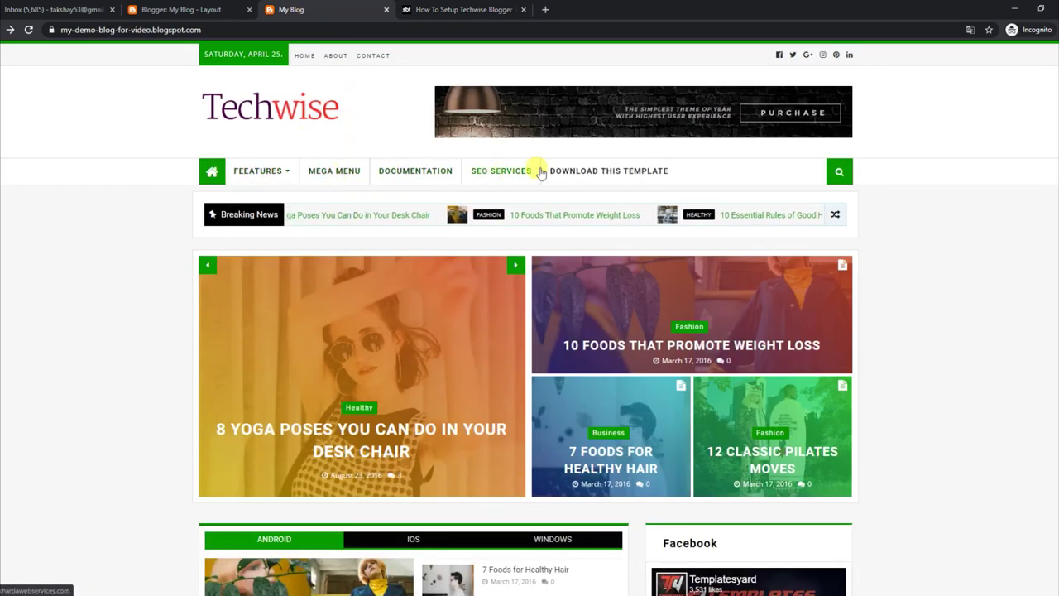
- Rename the "__DropDown 1" link in the Main Menu widget to "__ 1" and save the widget
key(ctrl+Page_Up)
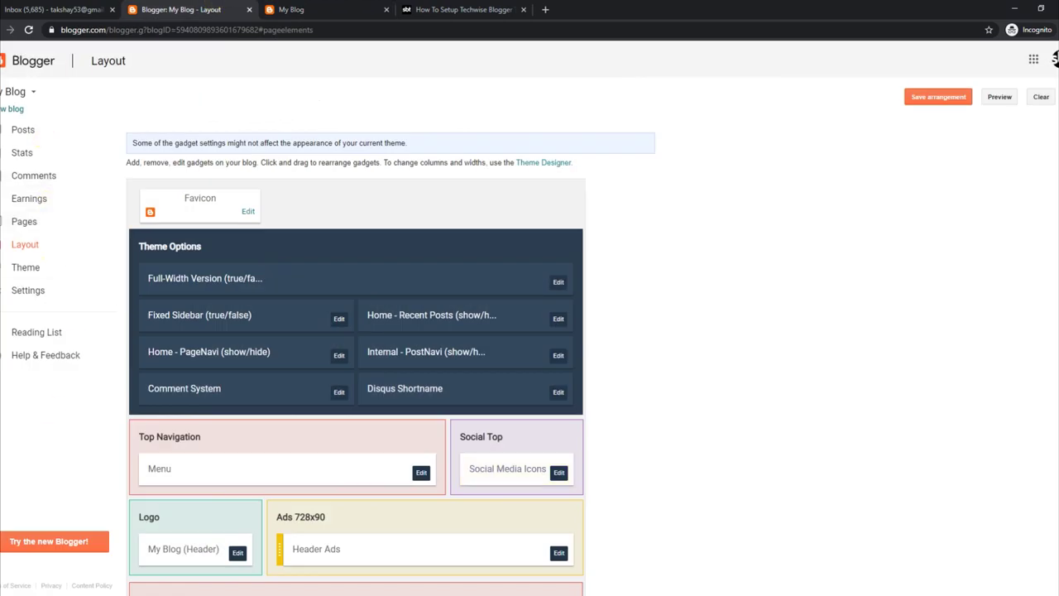
scroll(177, 407, down, 3)
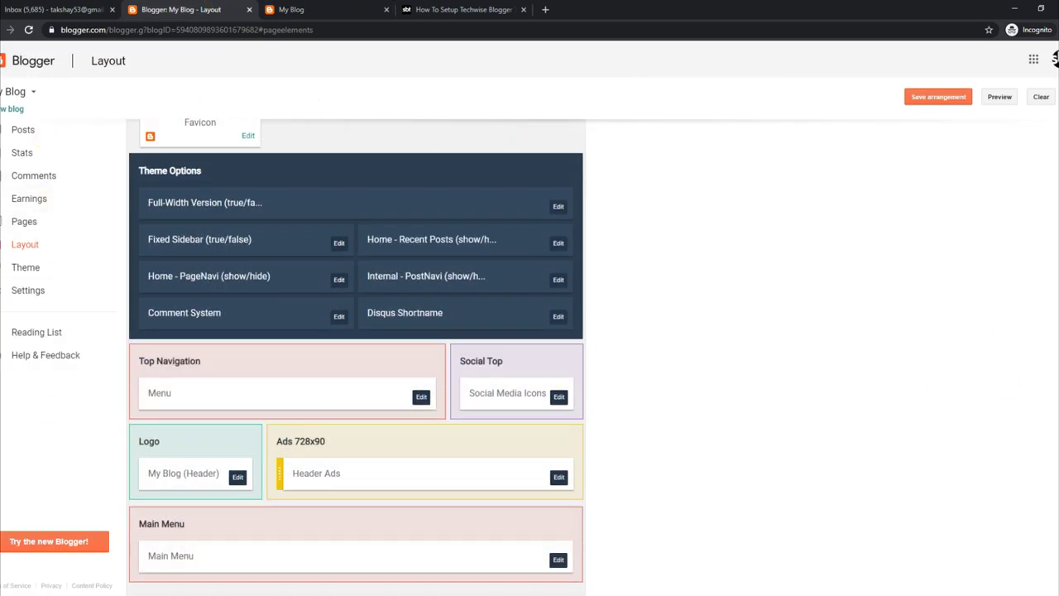
click(560, 437)
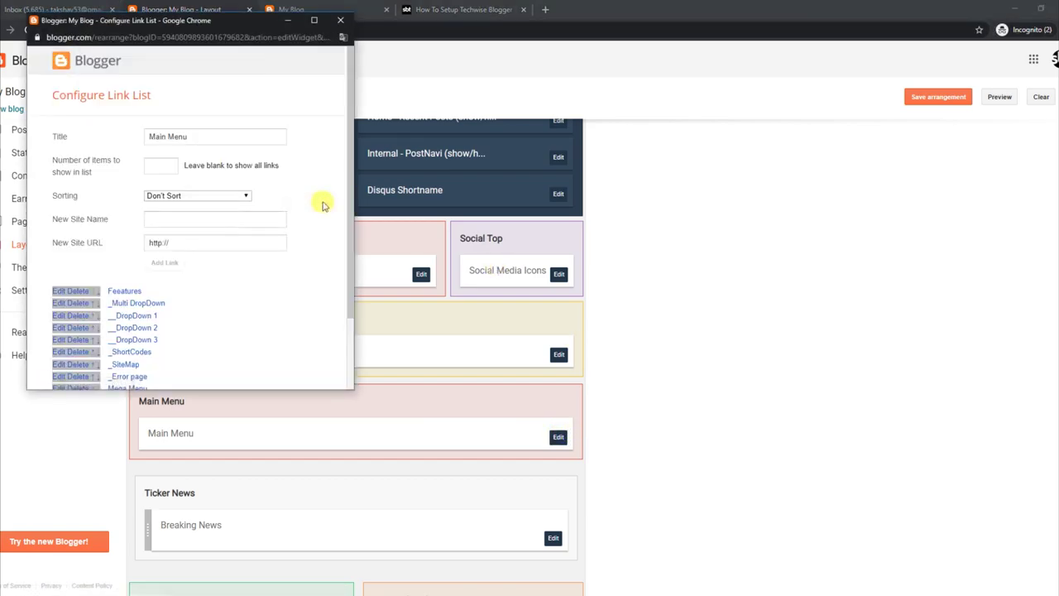
scroll(173, 268, down, 2)
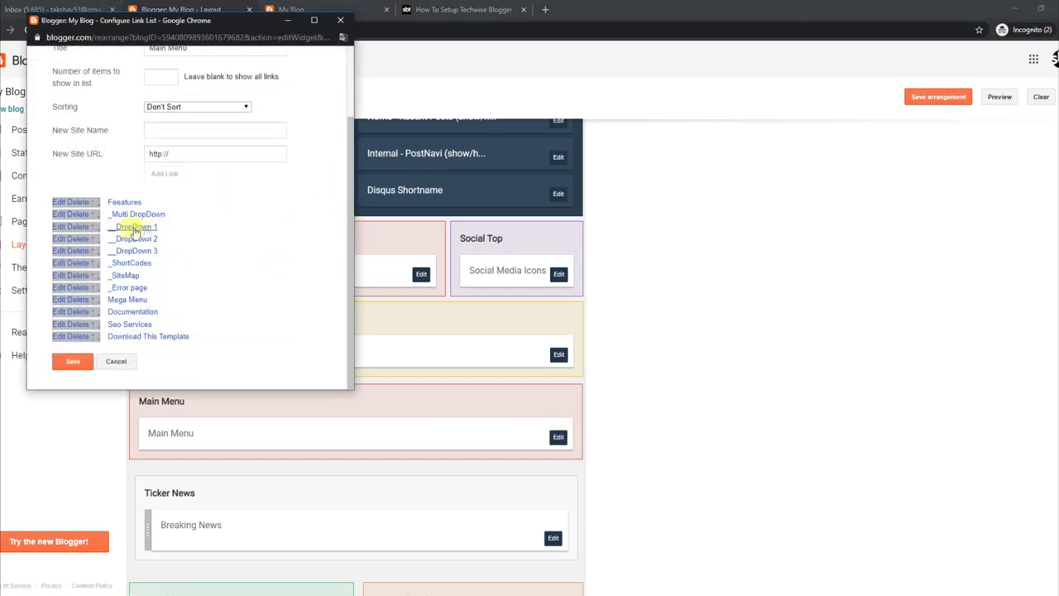
click(62, 228)
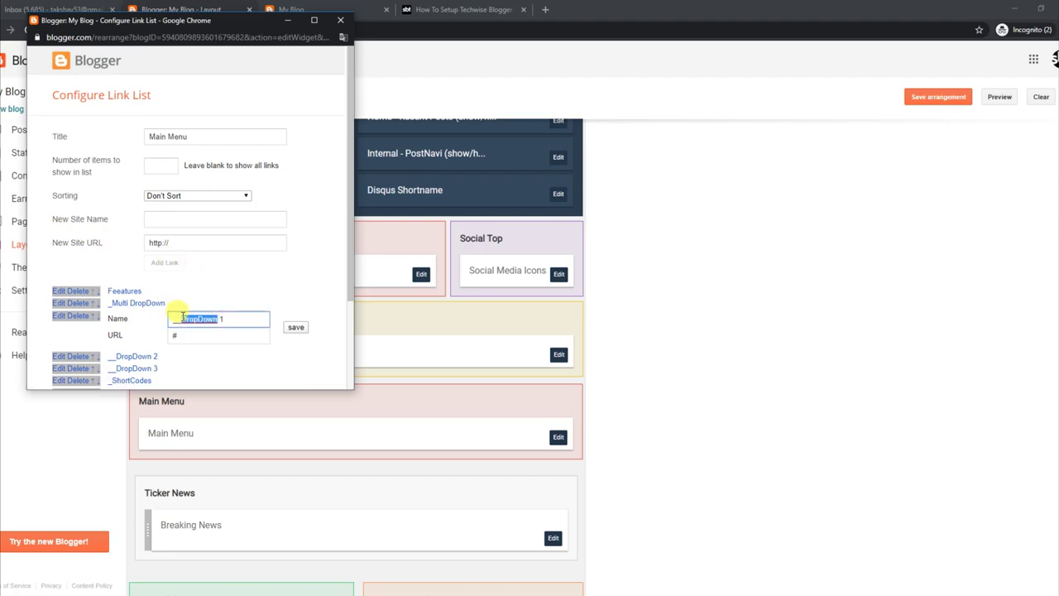
click(303, 329)
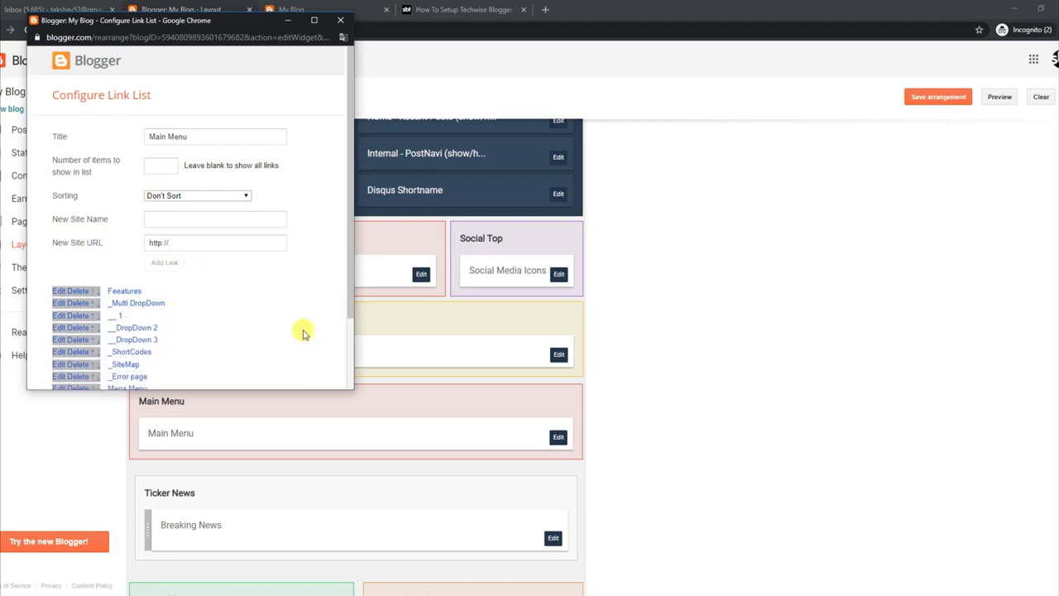
scroll(93, 361, down, 2)
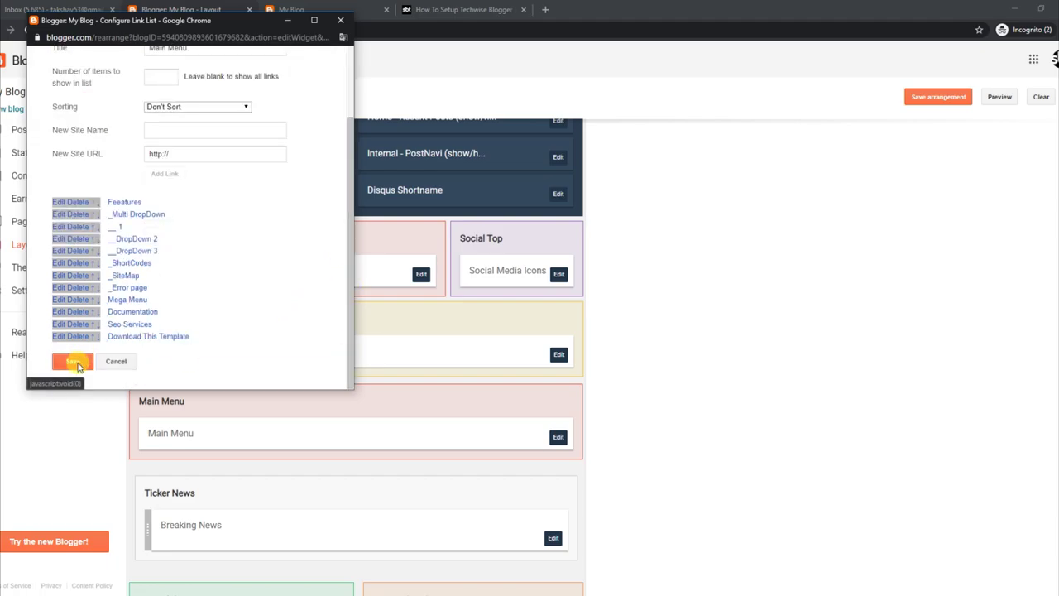
click(74, 363)
- Inspect the Multi DropDown submenu on the blog before and after reloading the page
click(297, 9)
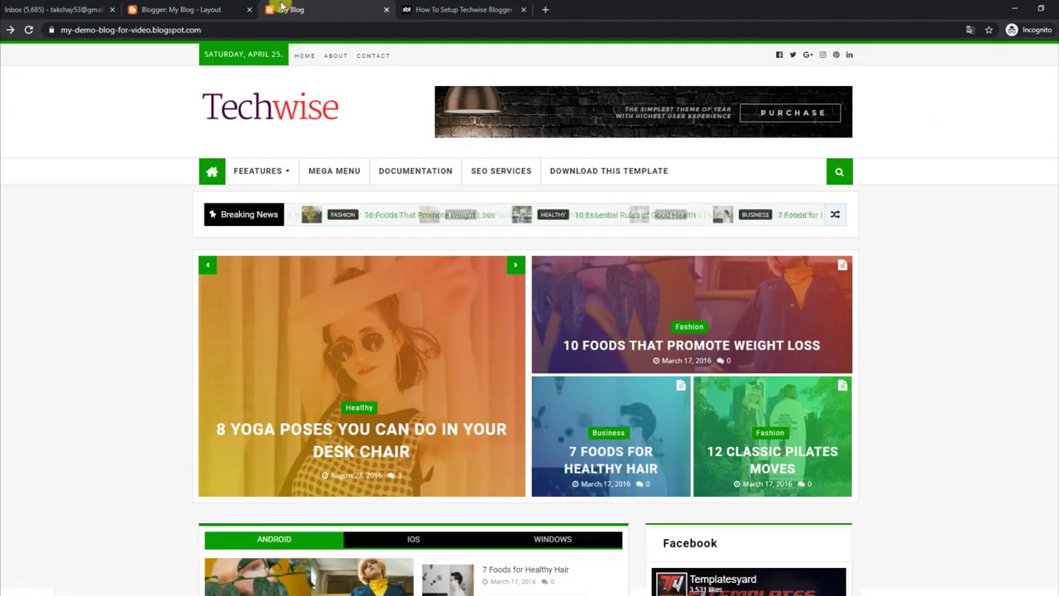
mouse_move(279, 171)
mouse_move(282, 194)
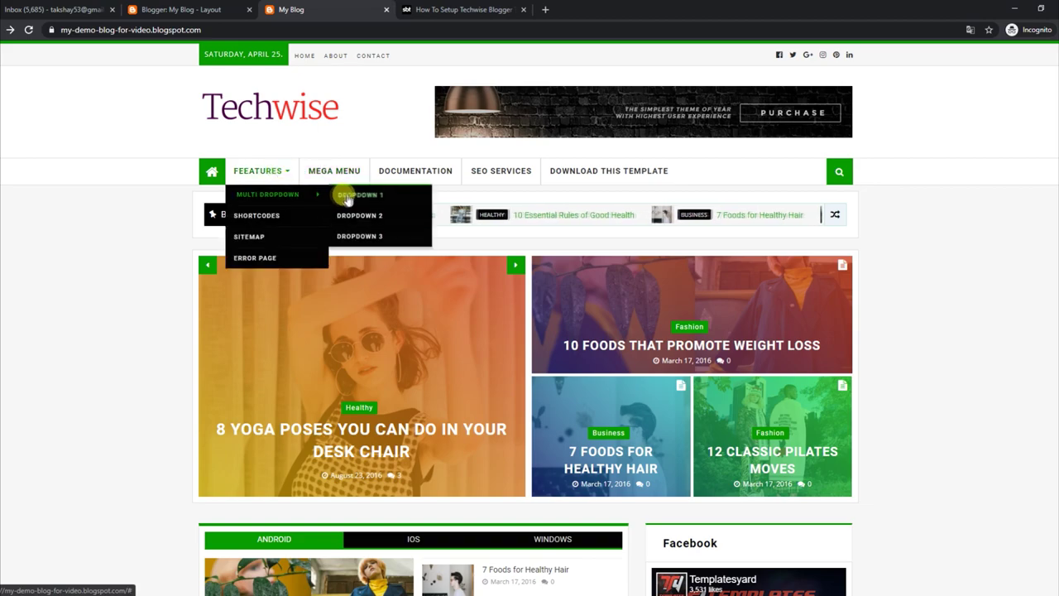
click(28, 30)
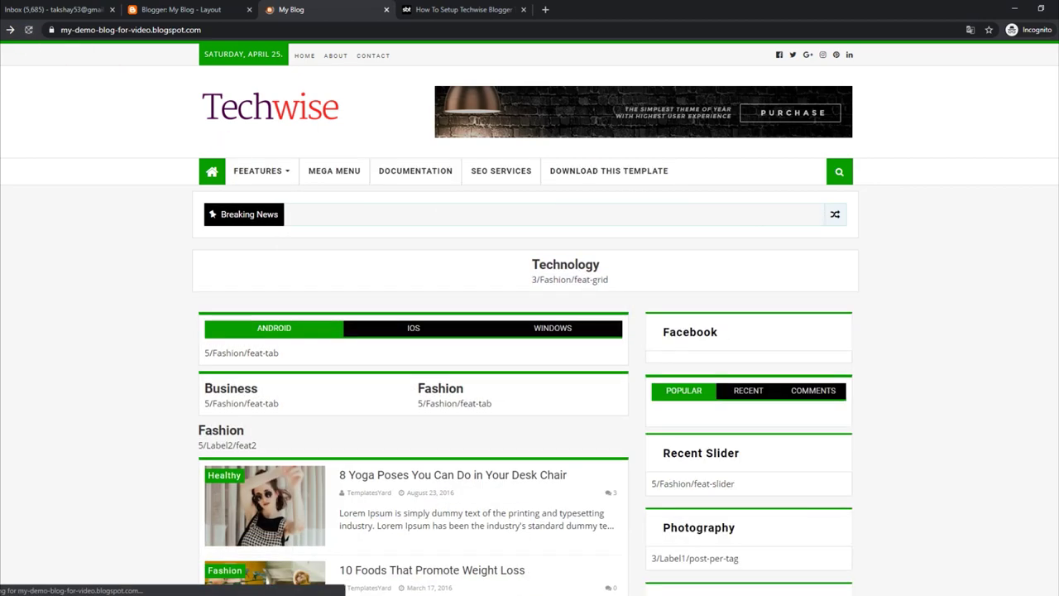
mouse_move(257, 170)
mouse_move(273, 194)
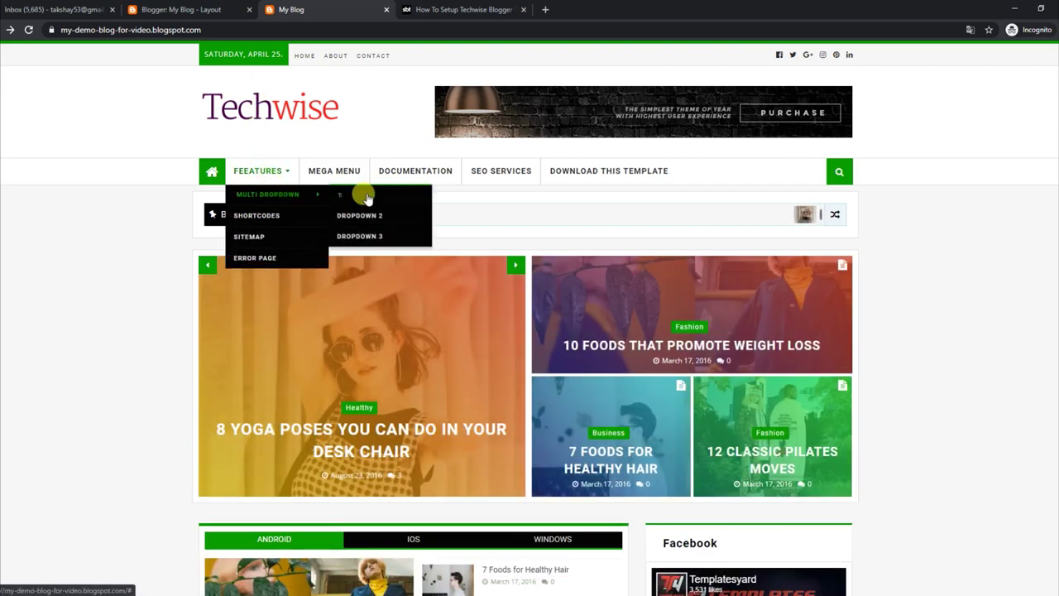
- Rename the "__ 1" link in the Main Menu widget to "__DropDown1", save the widget, and reload the blog
click(205, 9)
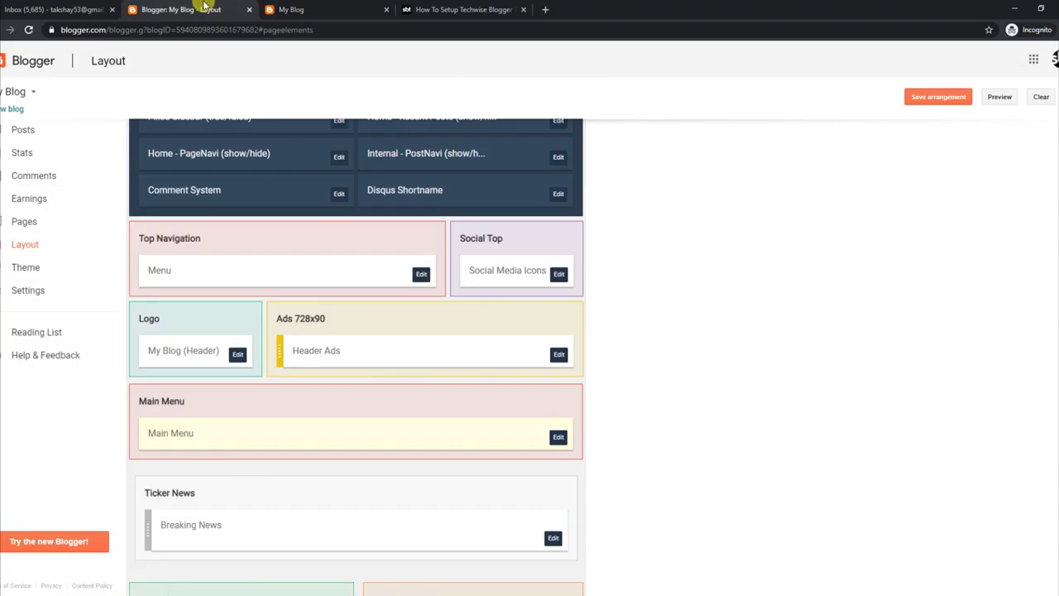
click(559, 437)
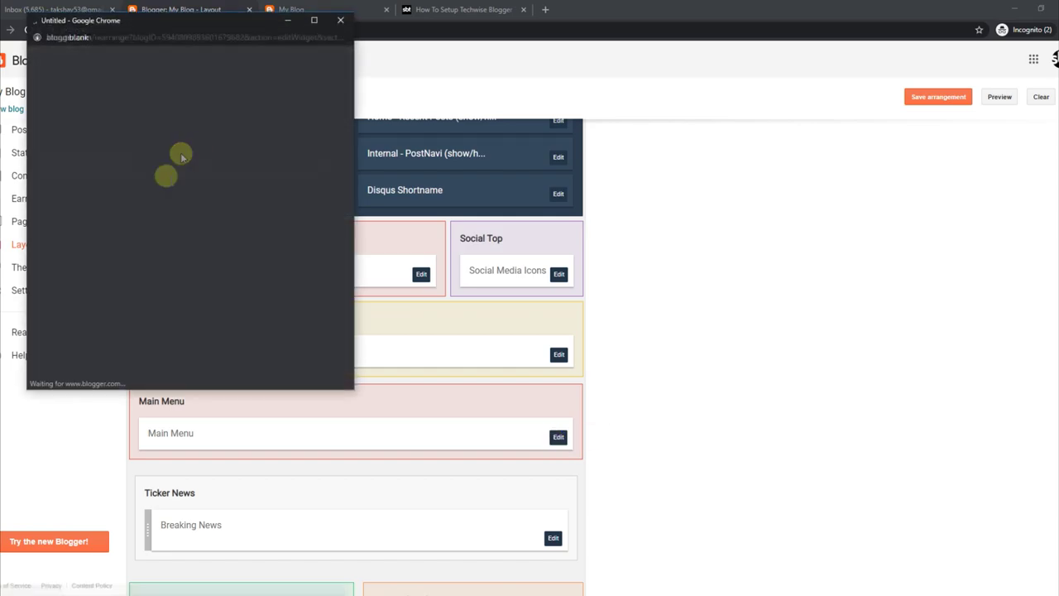
click(63, 319)
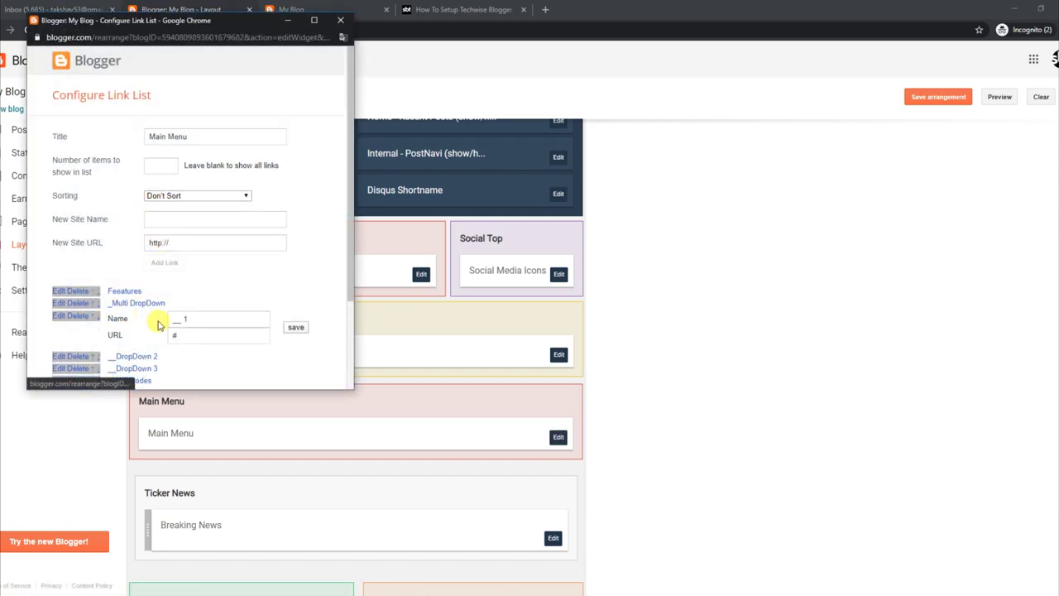
click(184, 318)
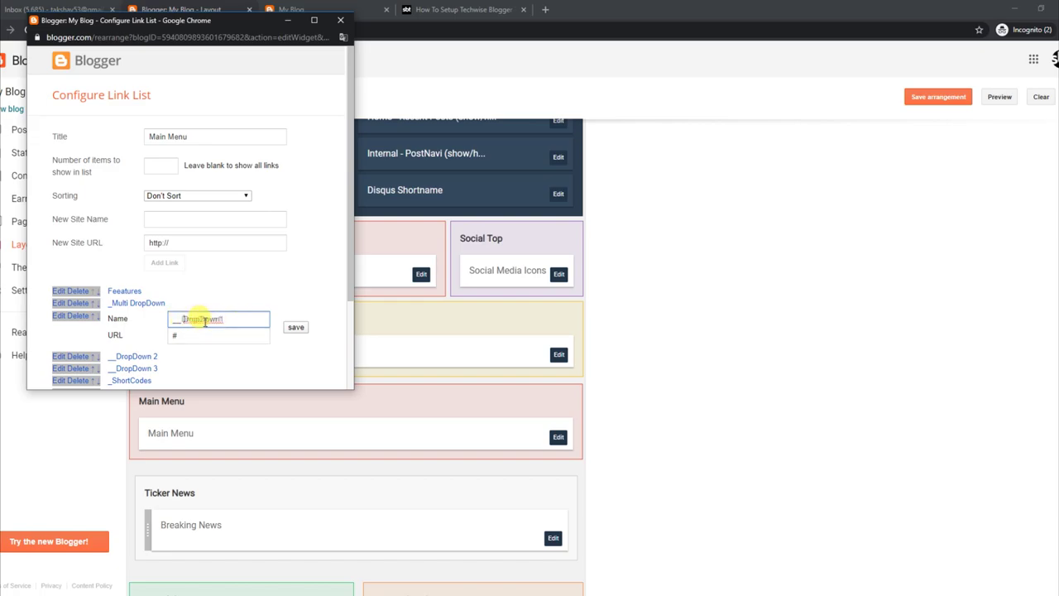
click(295, 329)
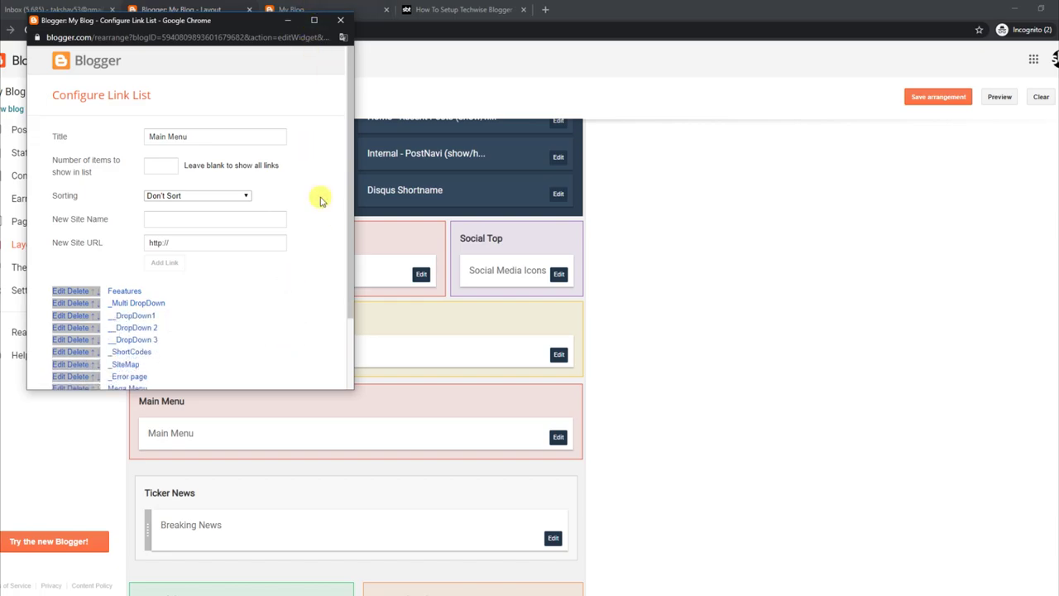
scroll(347, 199, down, 2)
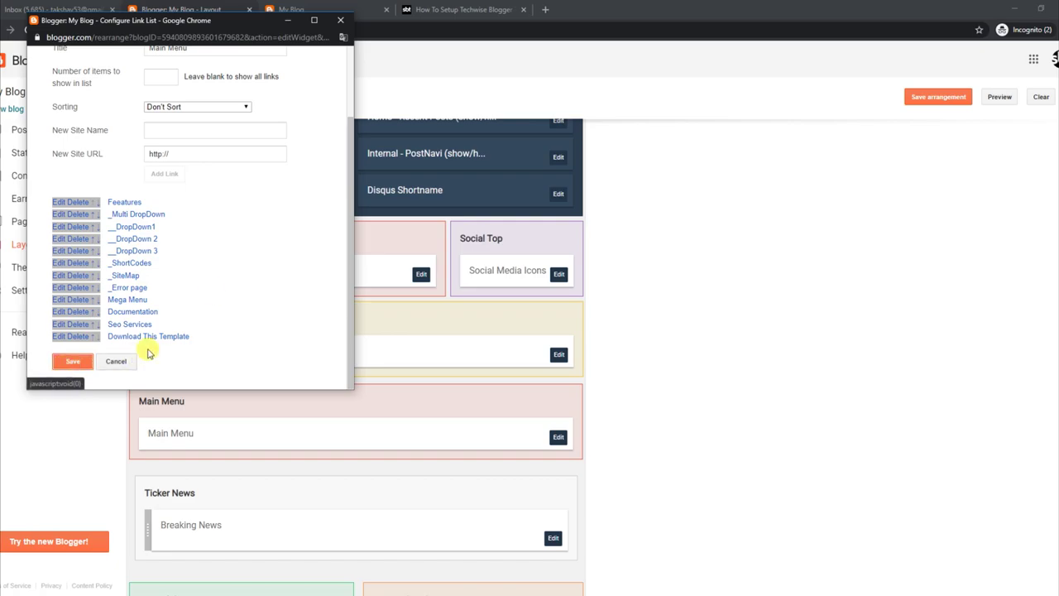
click(73, 361)
click(291, 9)
click(27, 30)
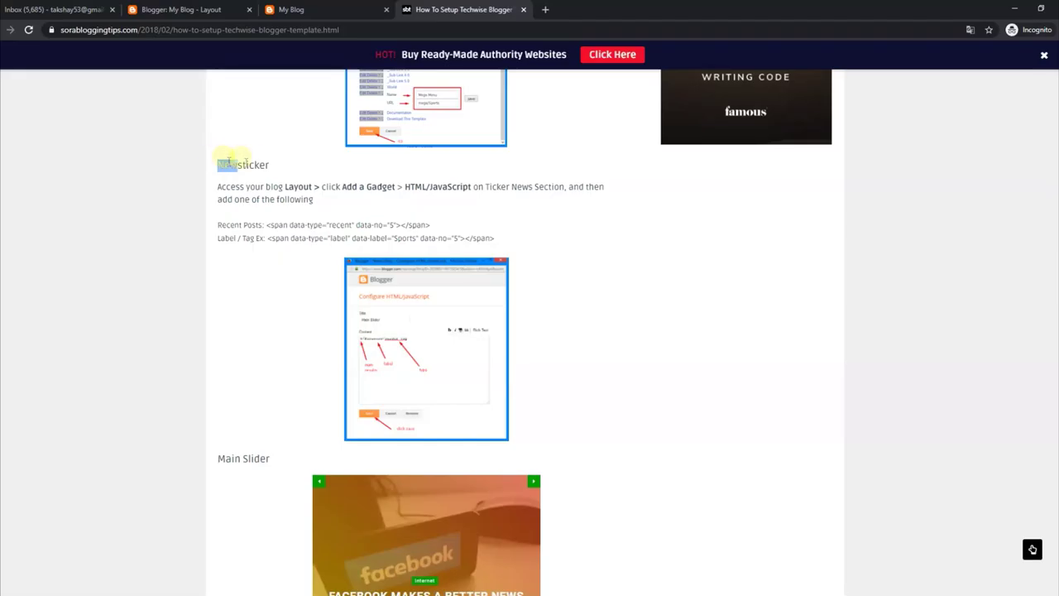
- Read the guide's Newsticker instructions with the recent-posts and label codes, and look at the blog's news ticker
drag(229, 161, 279, 167)
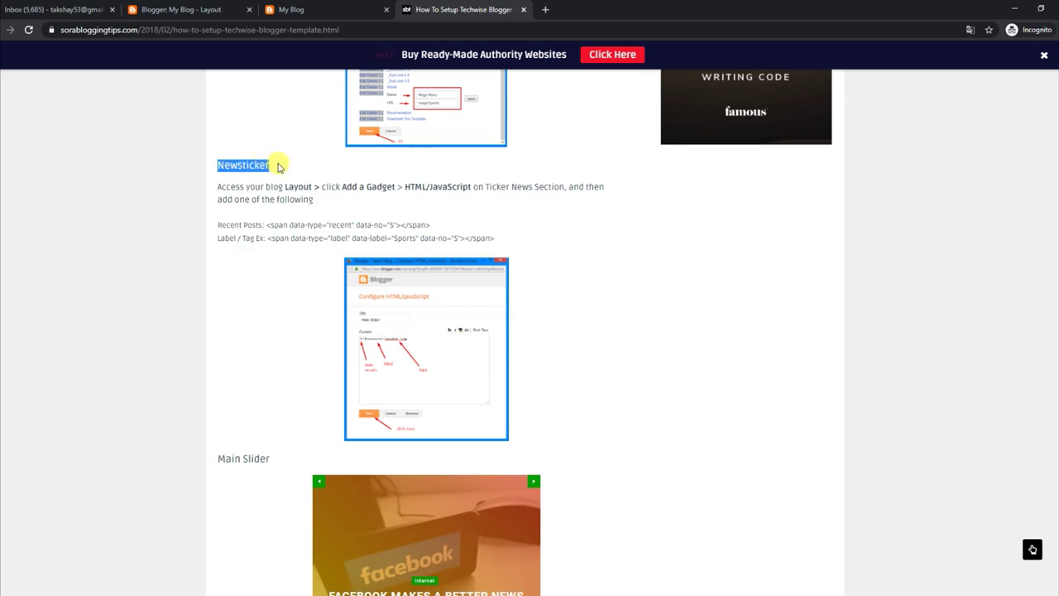
drag(219, 187, 322, 201)
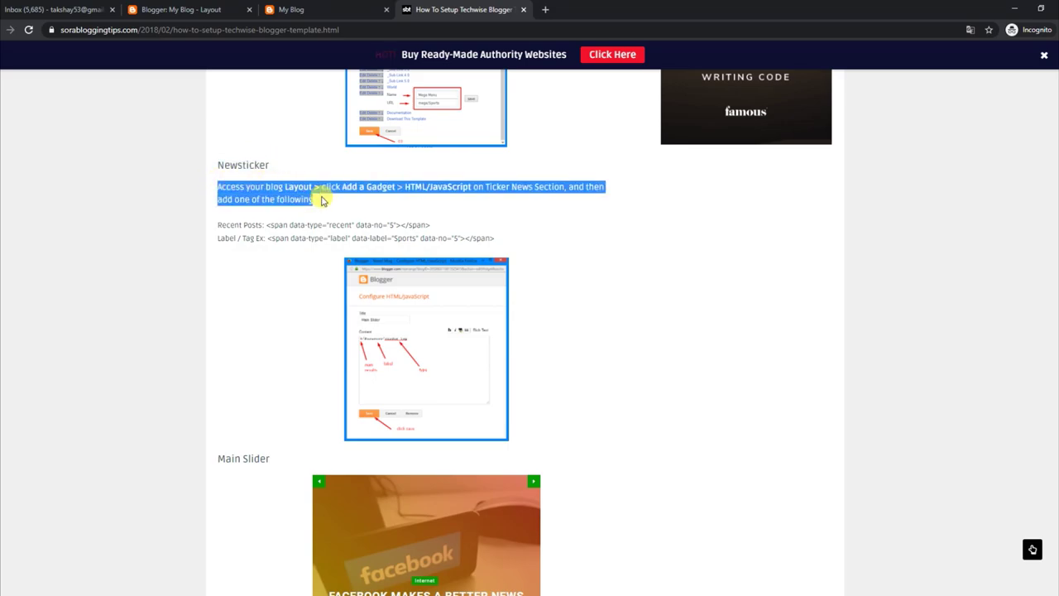
drag(217, 226, 439, 226)
drag(220, 238, 508, 241)
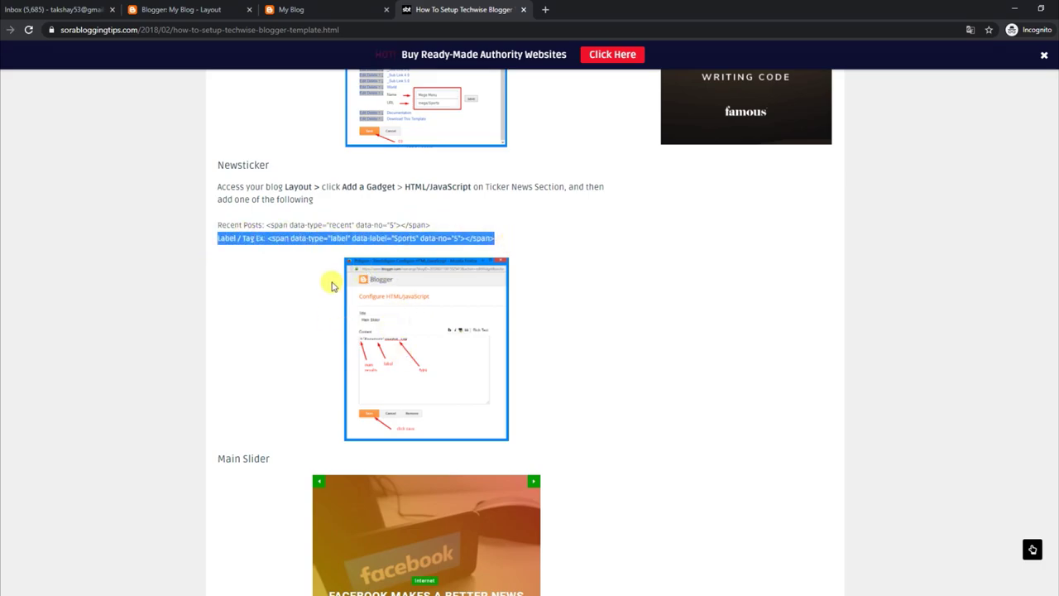
click(327, 7)
- Save the Breaking News gadget in the Ticker News section with the content <span data-type="recent" data-no="5"></span>
click(181, 10)
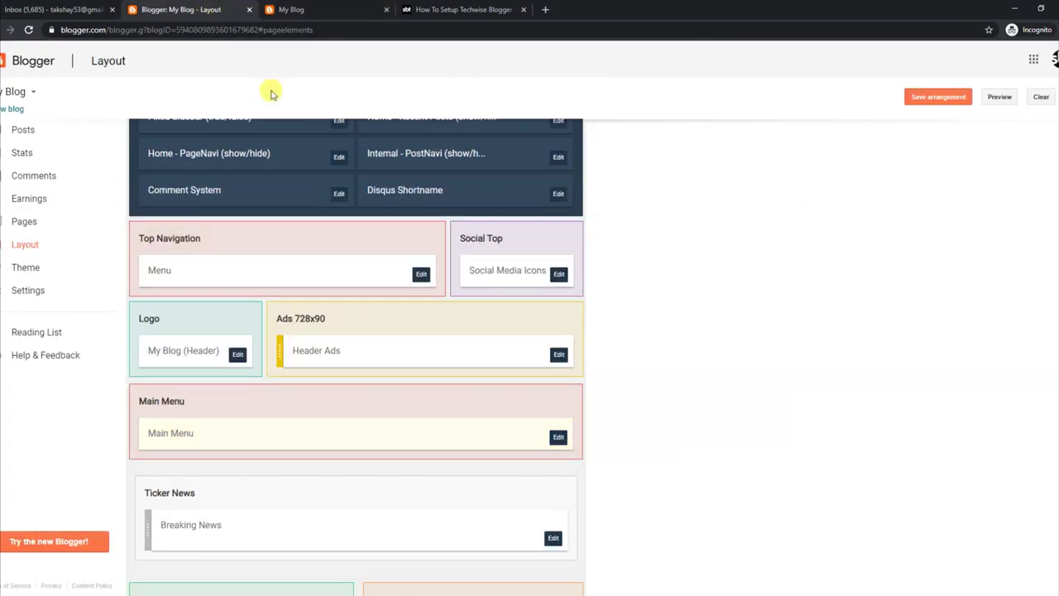
click(553, 539)
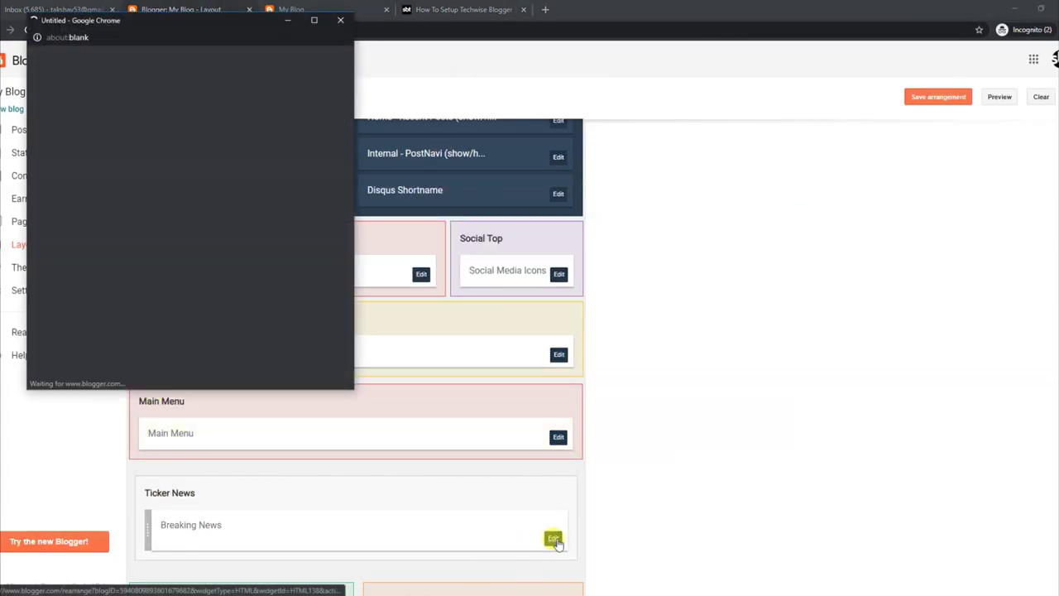
drag(242, 188, 46, 189)
click(73, 337)
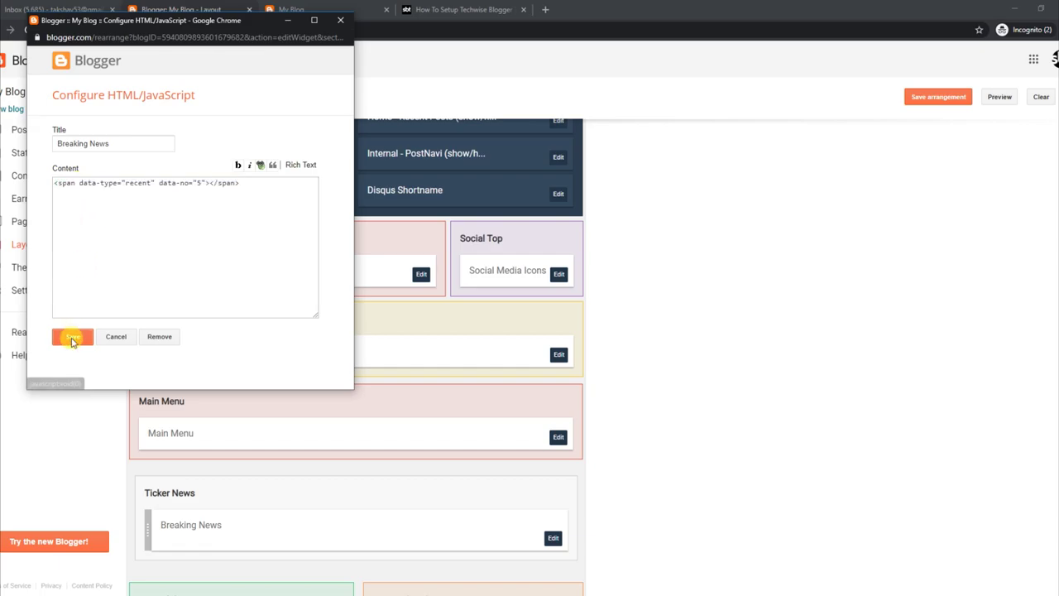
- Check the blog and read the guide's Main Slider instructions with the recent-posts and label codes
click(368, 6)
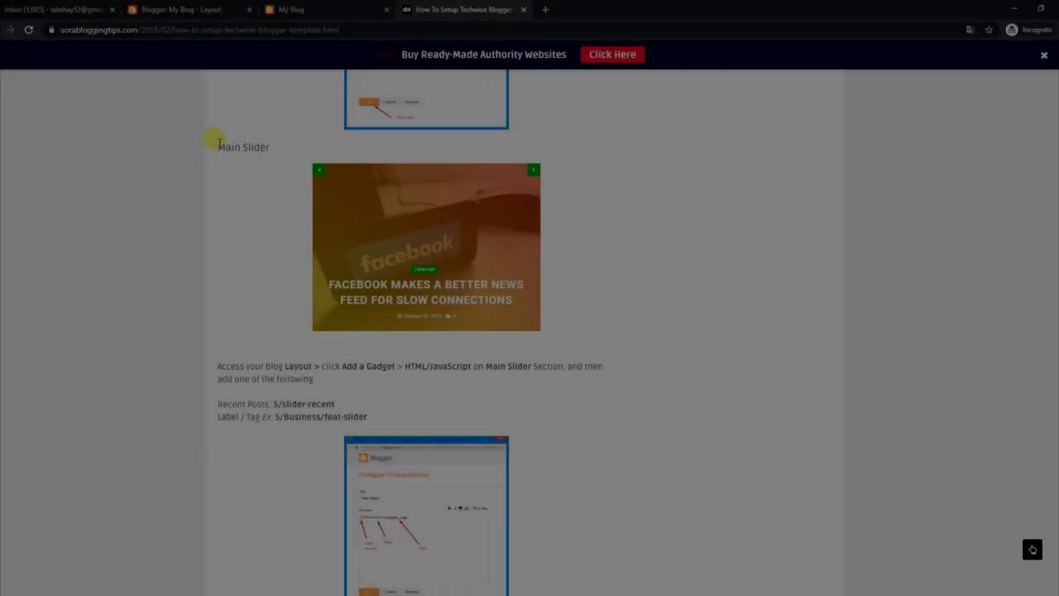
drag(216, 146, 276, 150)
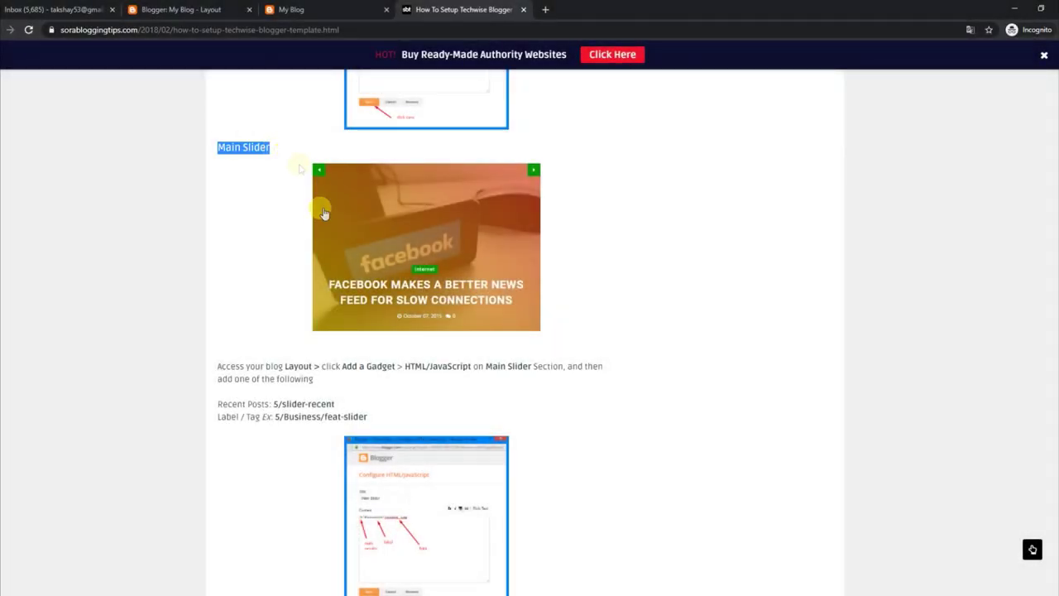
drag(217, 366, 329, 381)
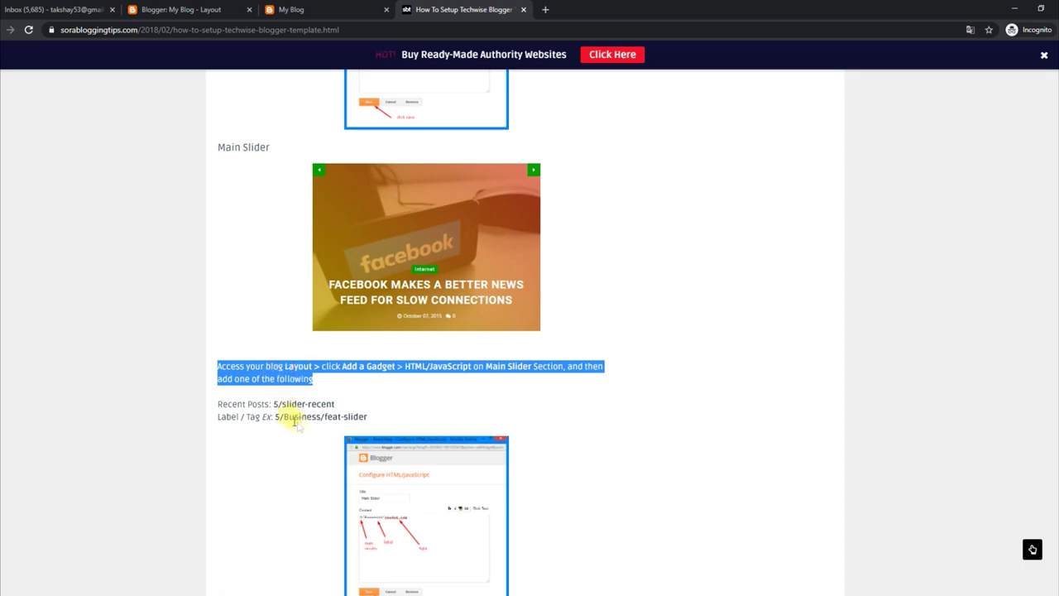
drag(337, 405, 273, 404)
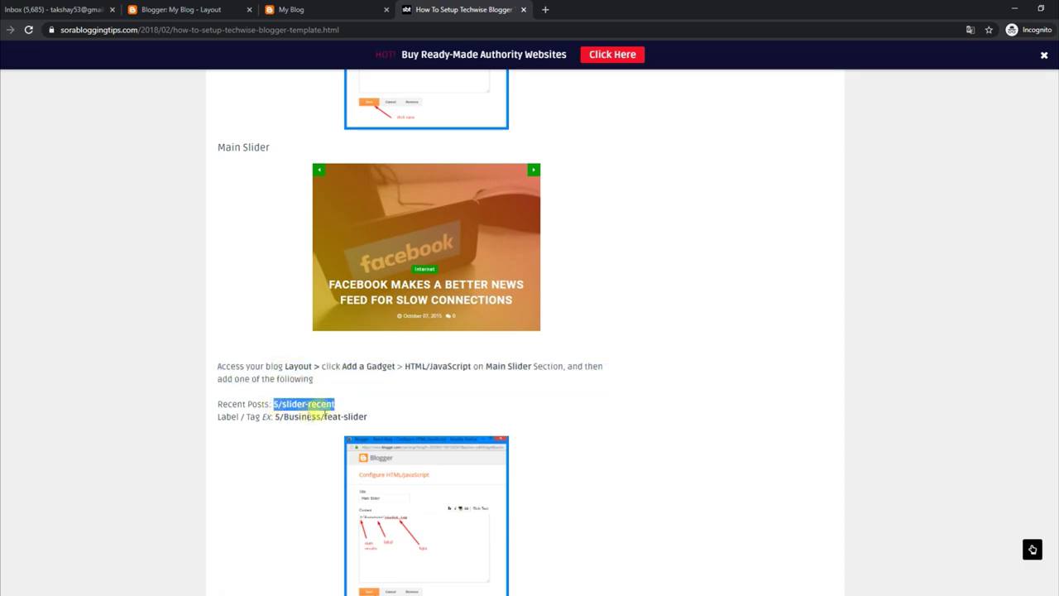
drag(369, 420, 297, 417)
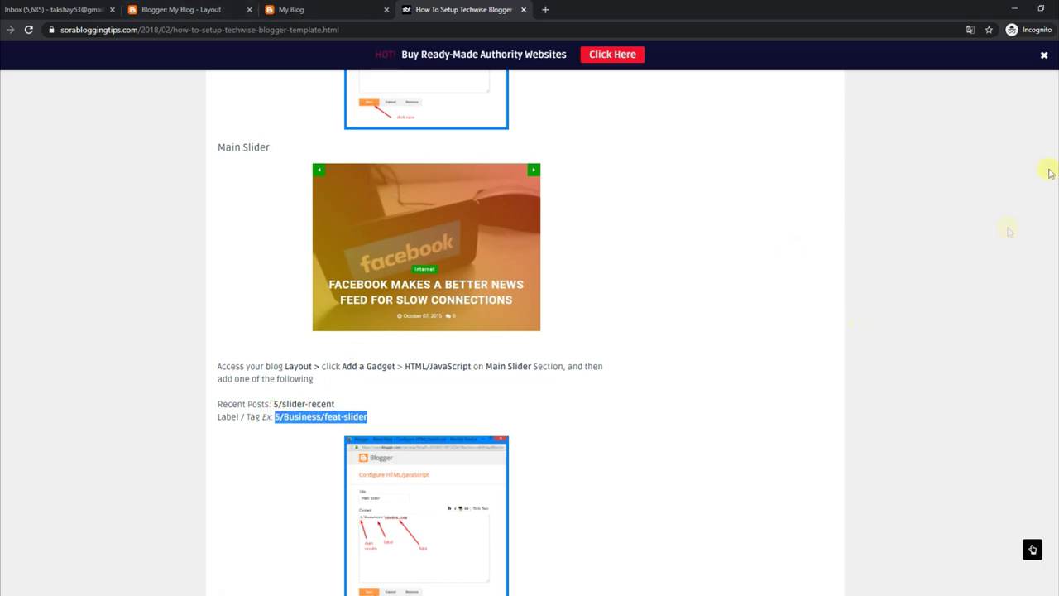
scroll(530, 331, down, 2)
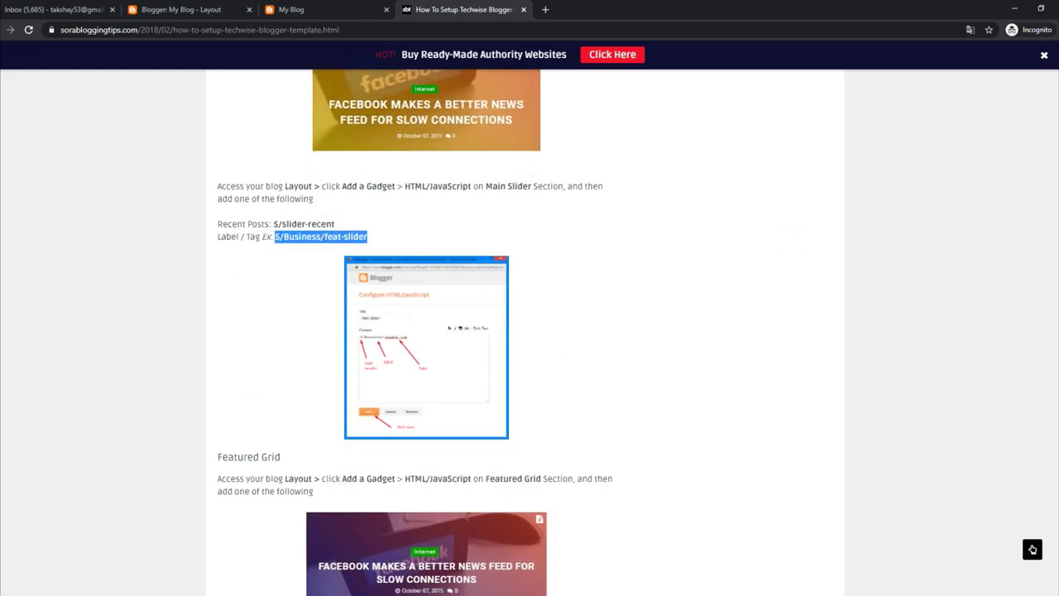
- Set the Main Slider gadget's content to 4/slider-recent in the blog layout, save it, and reload the blog
click(184, 9)
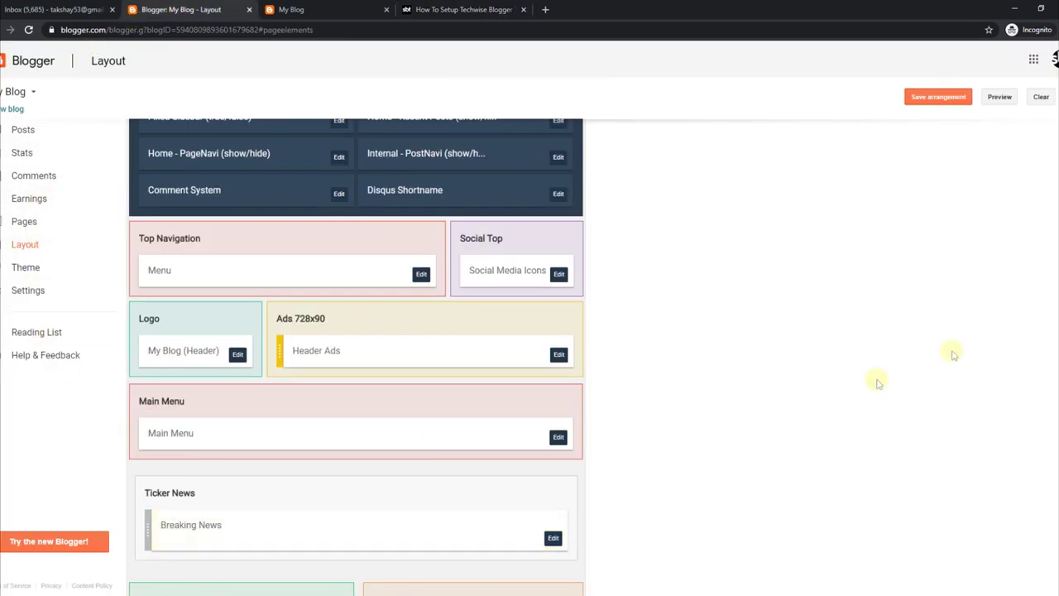
scroll(511, 327, down, 4)
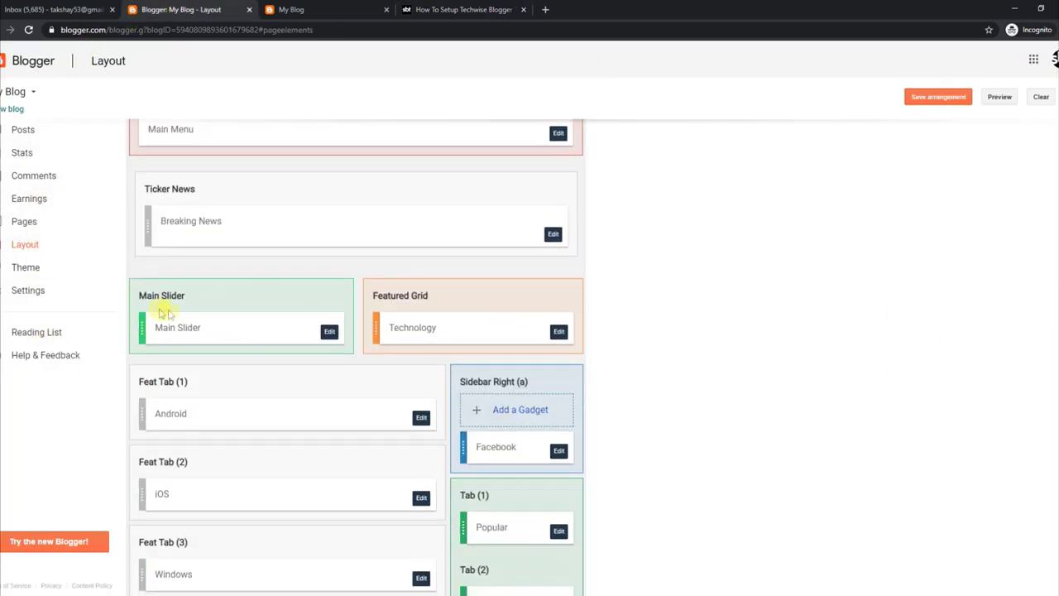
click(330, 331)
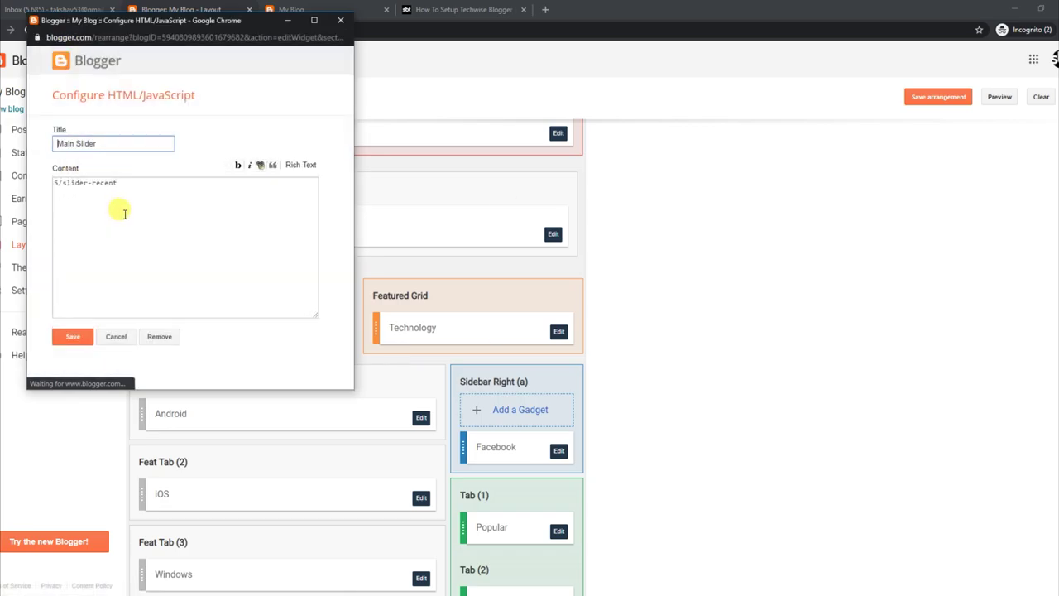
drag(55, 183, 71, 183)
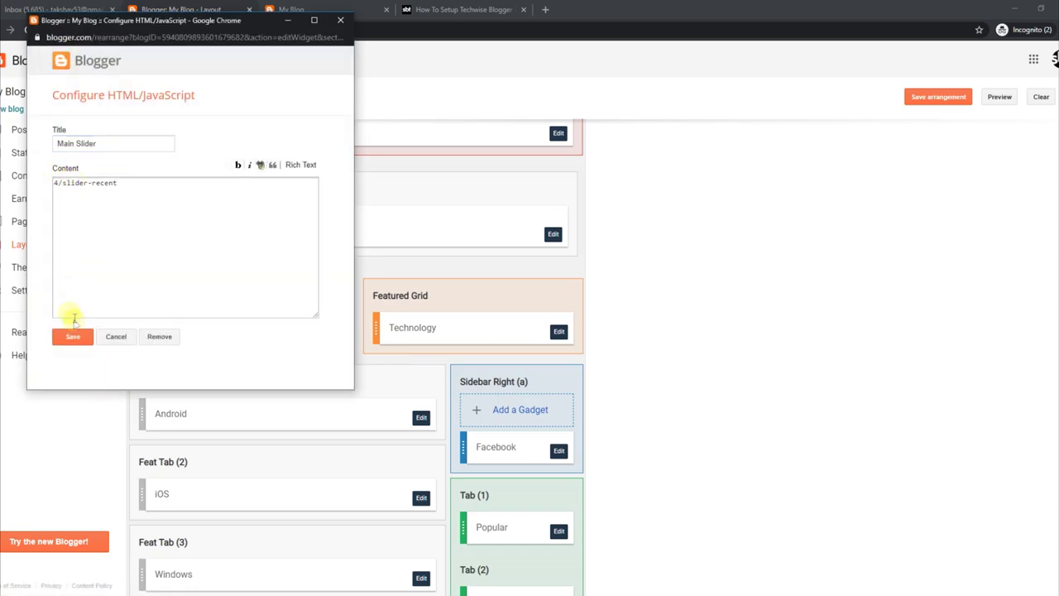
click(73, 336)
click(290, 9)
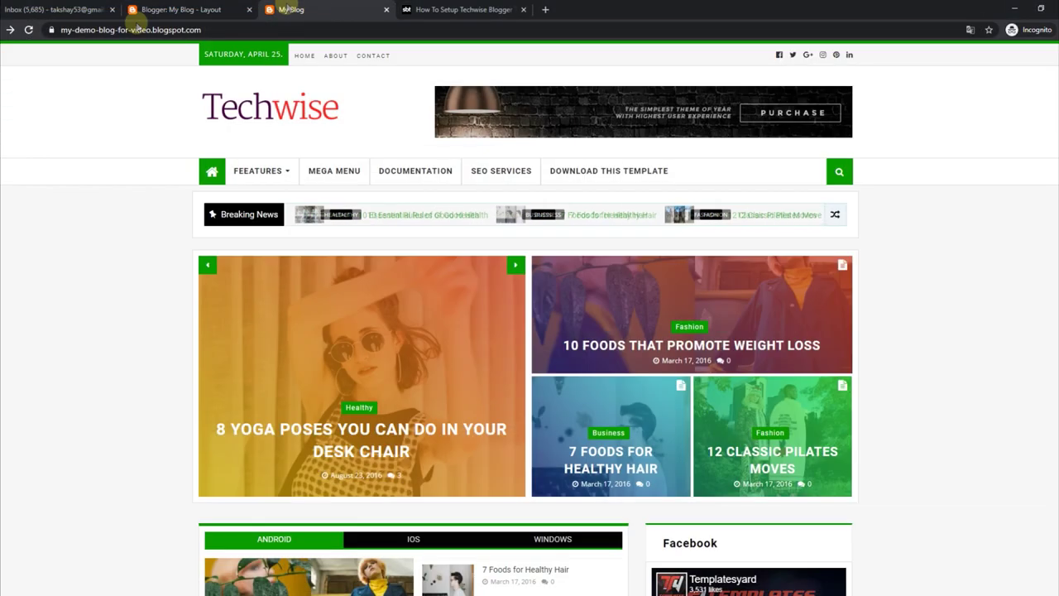
click(28, 29)
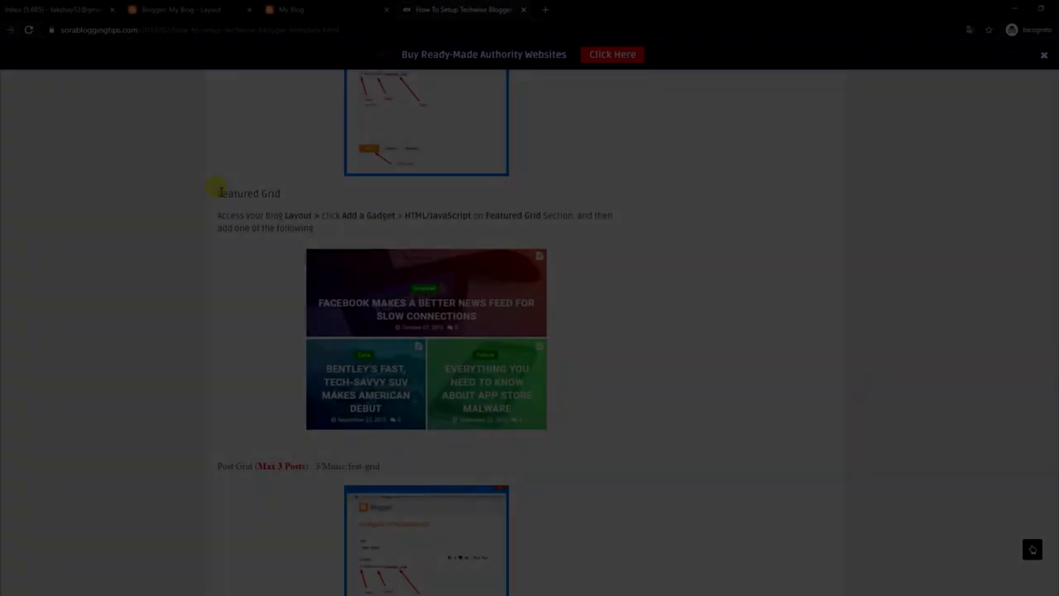
- Read the guide's Featured Grid instructions, including the post grid code and its sample gadget configuration
drag(219, 193, 290, 192)
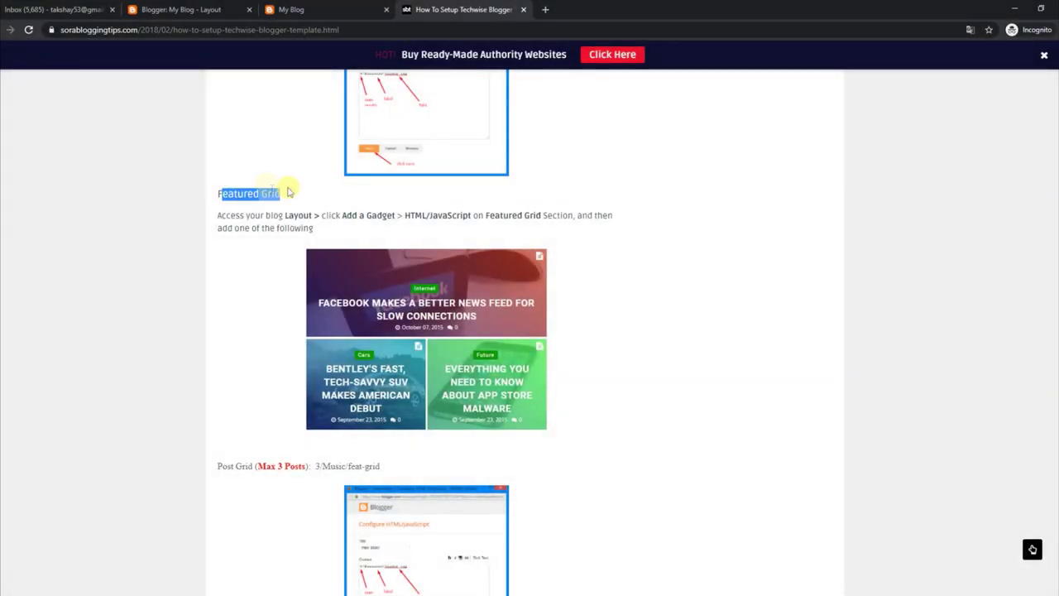
drag(218, 213, 348, 229)
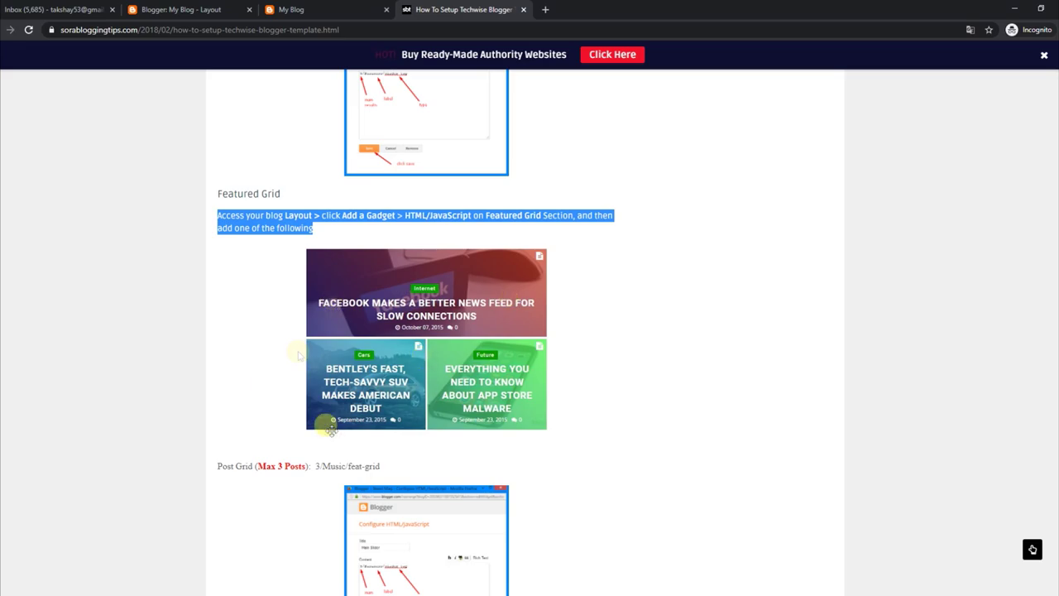
click(454, 478)
scroll(447, 471, down, 3)
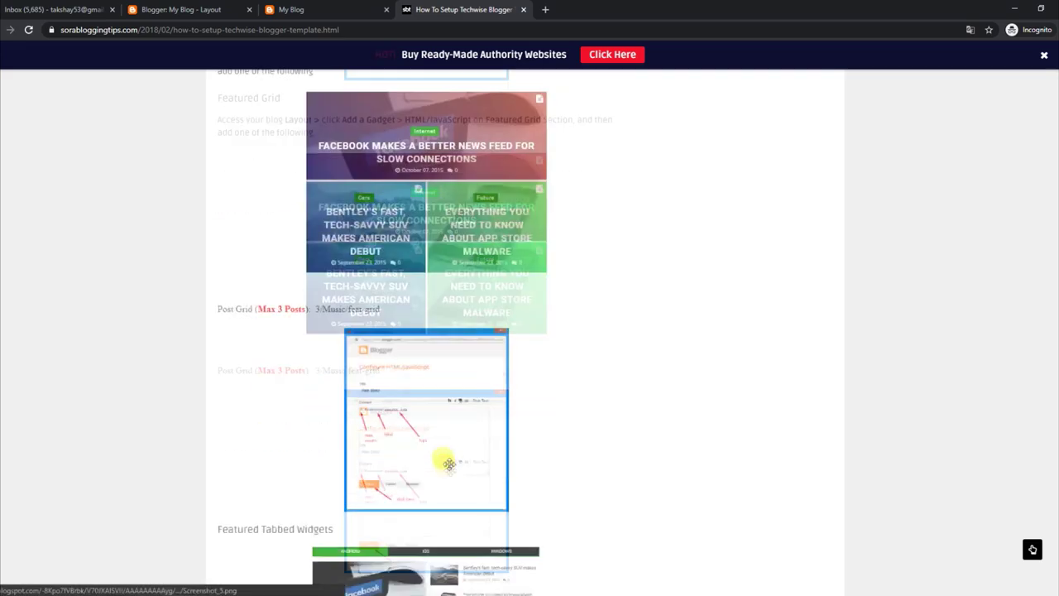
- Set the Featured Grid's Technology gadget content to 3/Tecnology/feat-grid, save it, and reload the blog
click(236, 8)
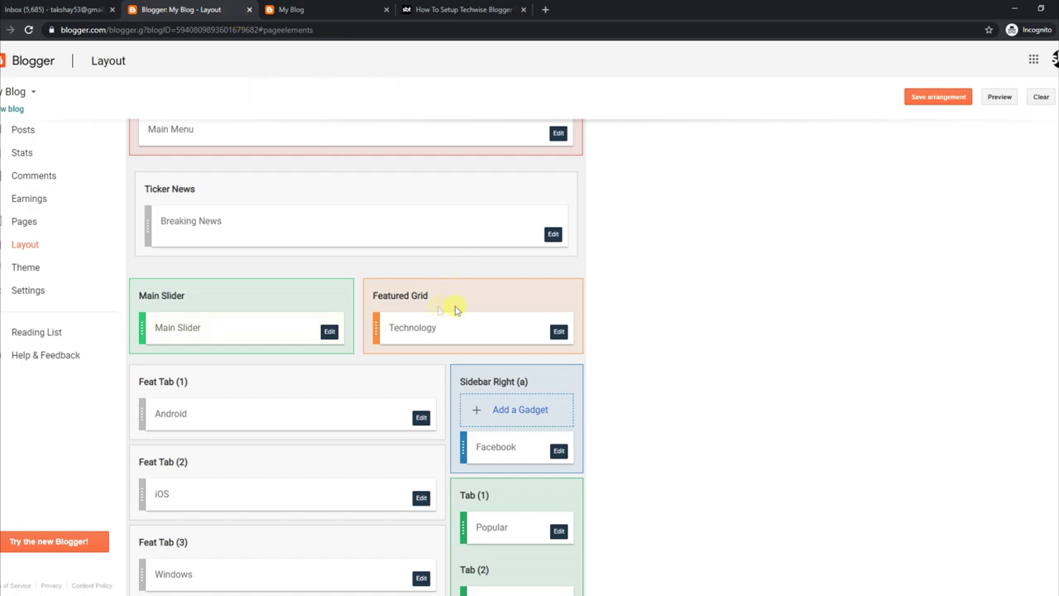
click(559, 331)
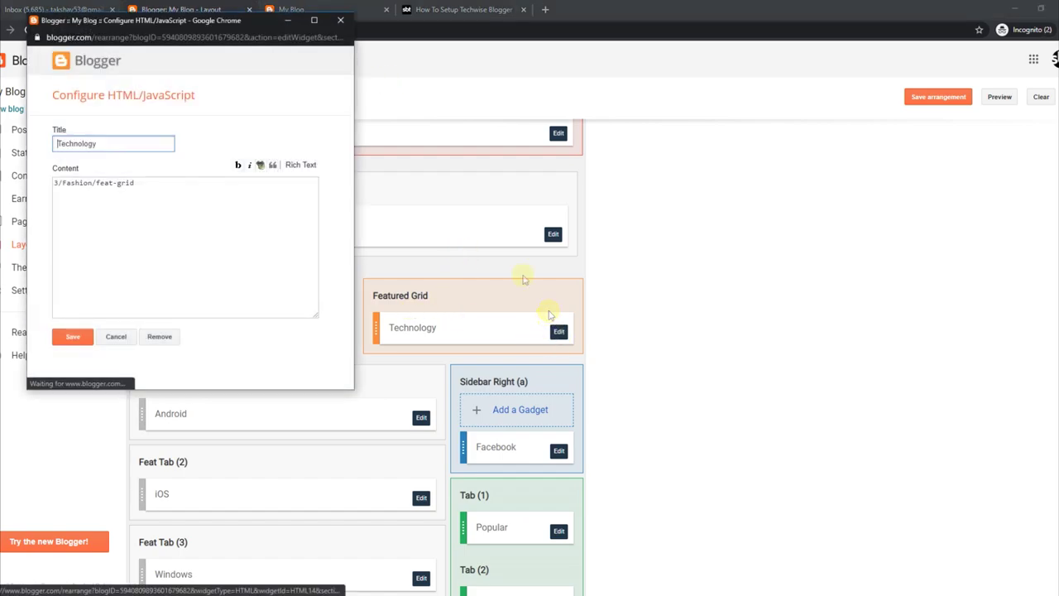
drag(92, 183, 66, 182)
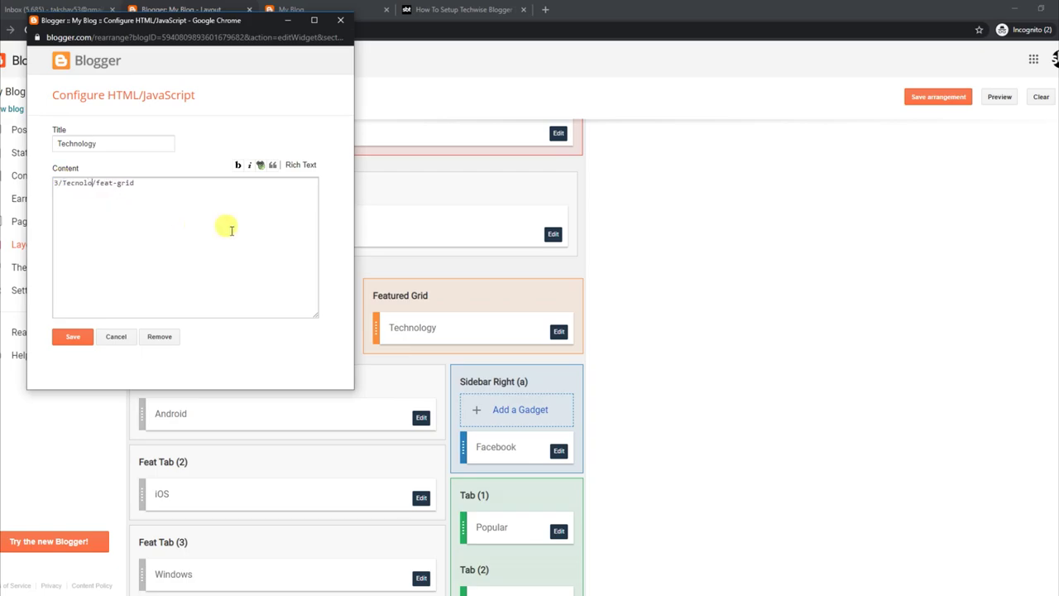
click(74, 337)
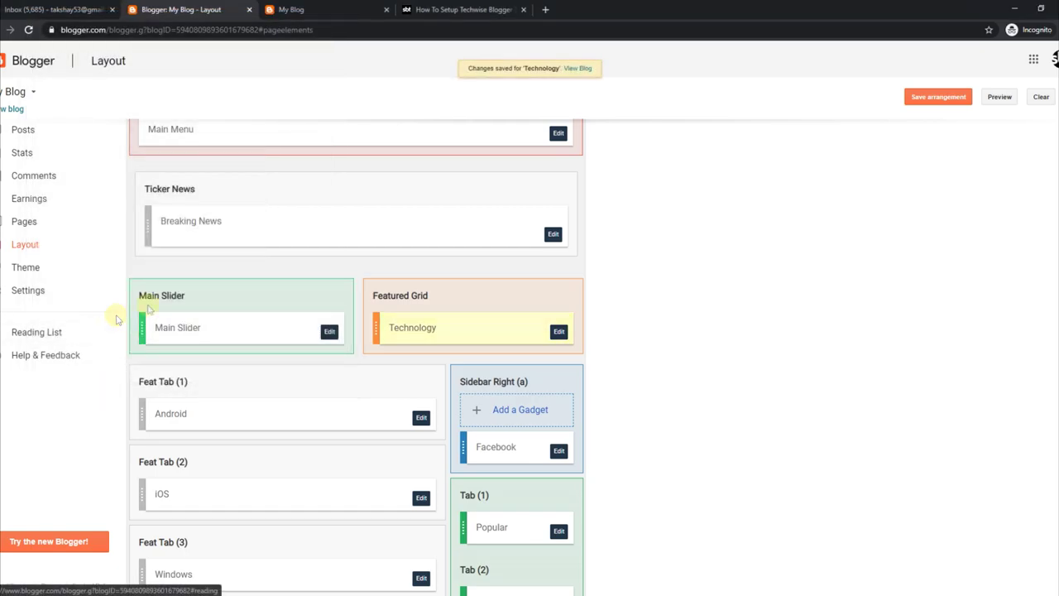
click(331, 9)
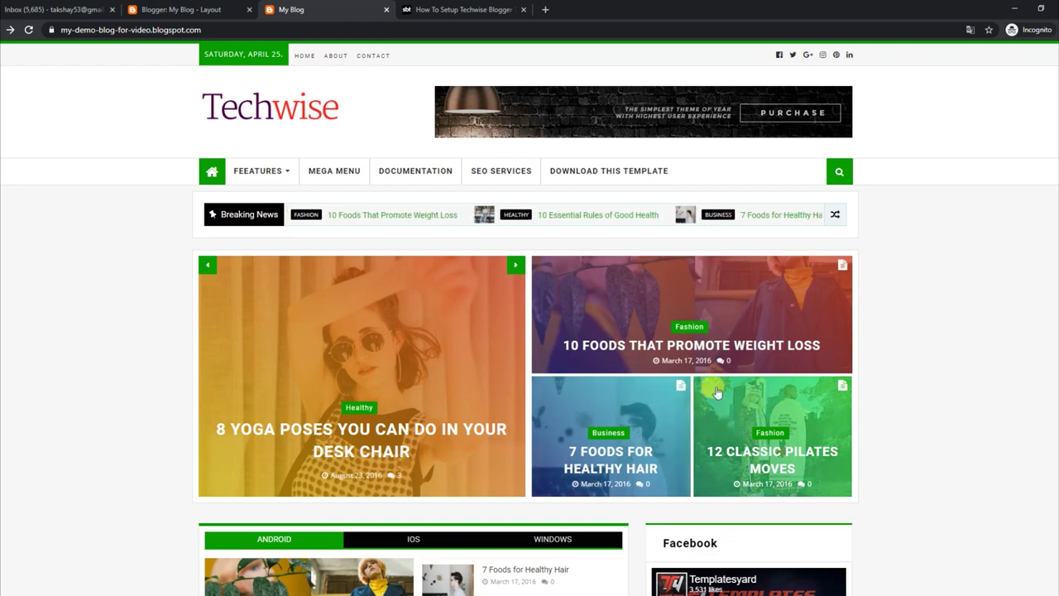
click(28, 29)
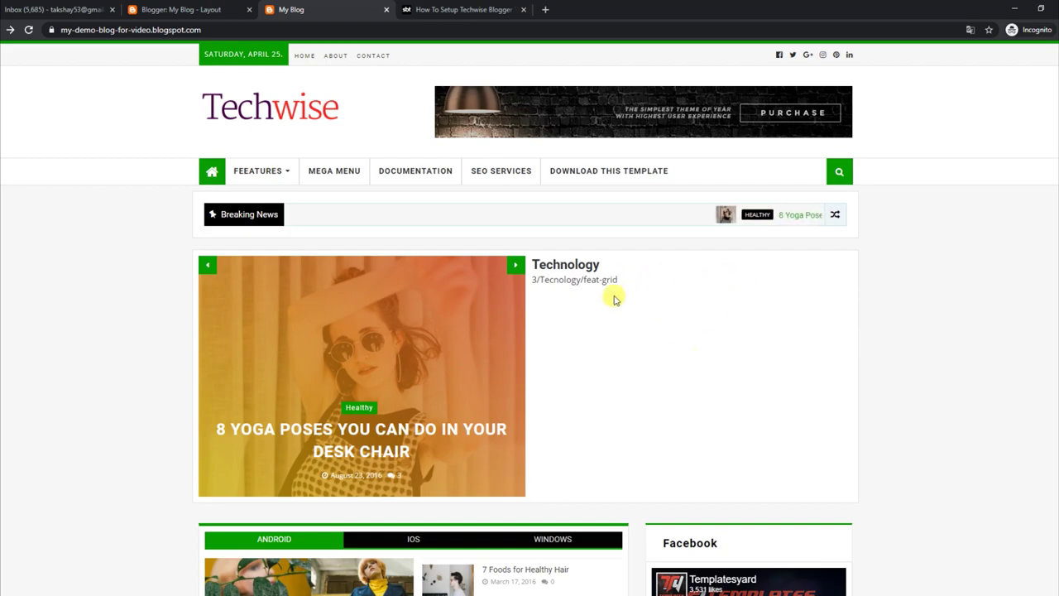
- Correct the Featured Grid gadget's content to 3/Technology/feat-grid, save it, and reload the blog
click(197, 12)
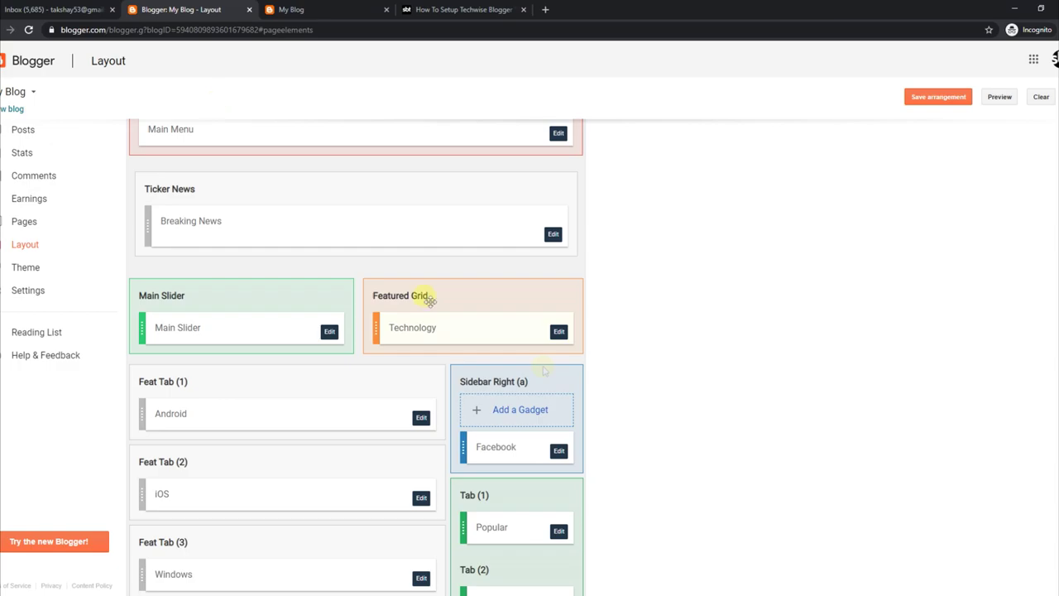
click(562, 334)
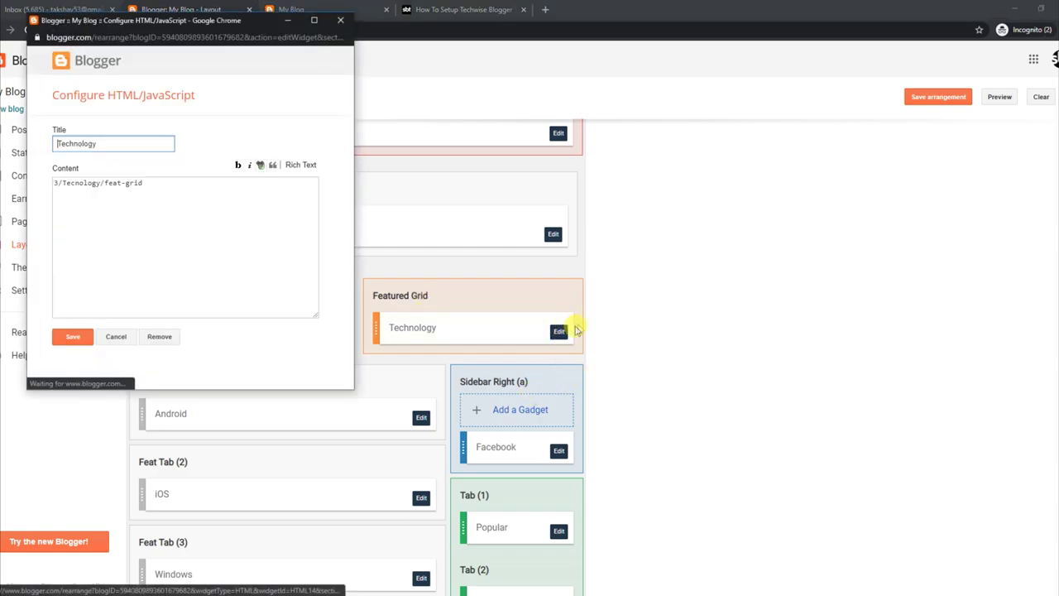
click(76, 182)
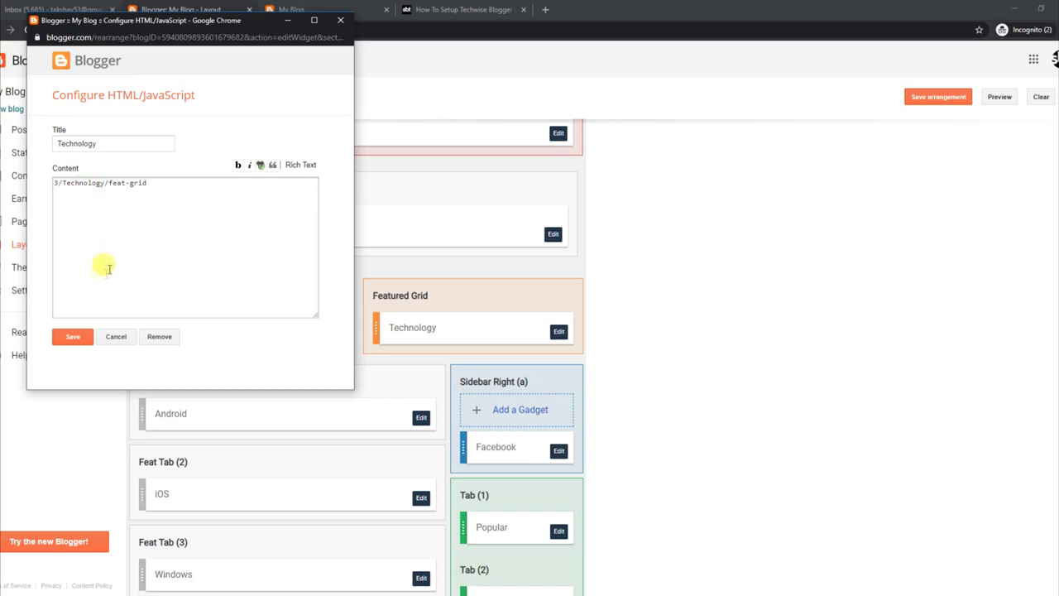
click(74, 336)
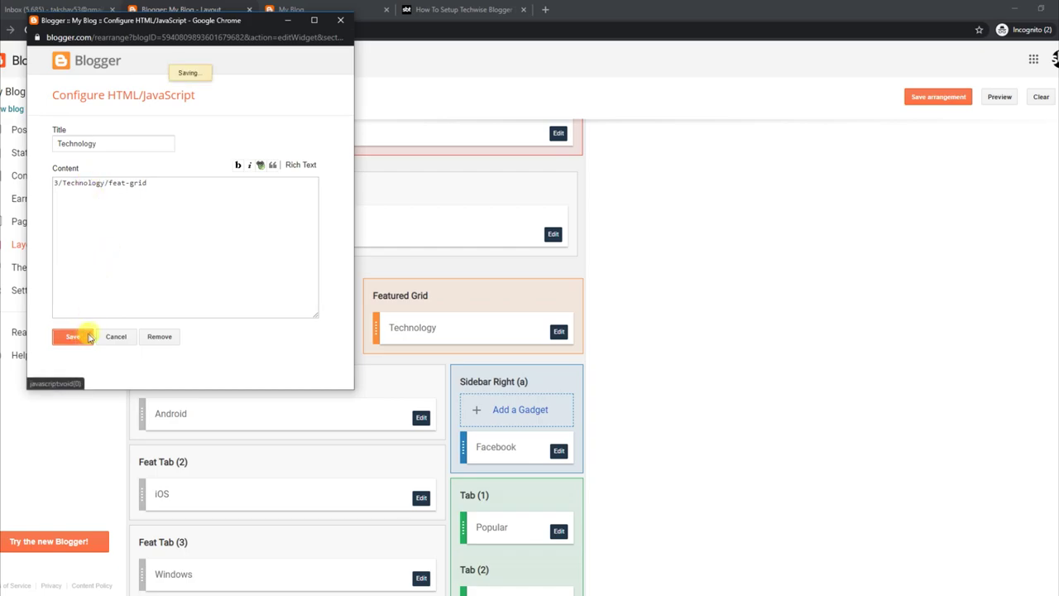
click(296, 9)
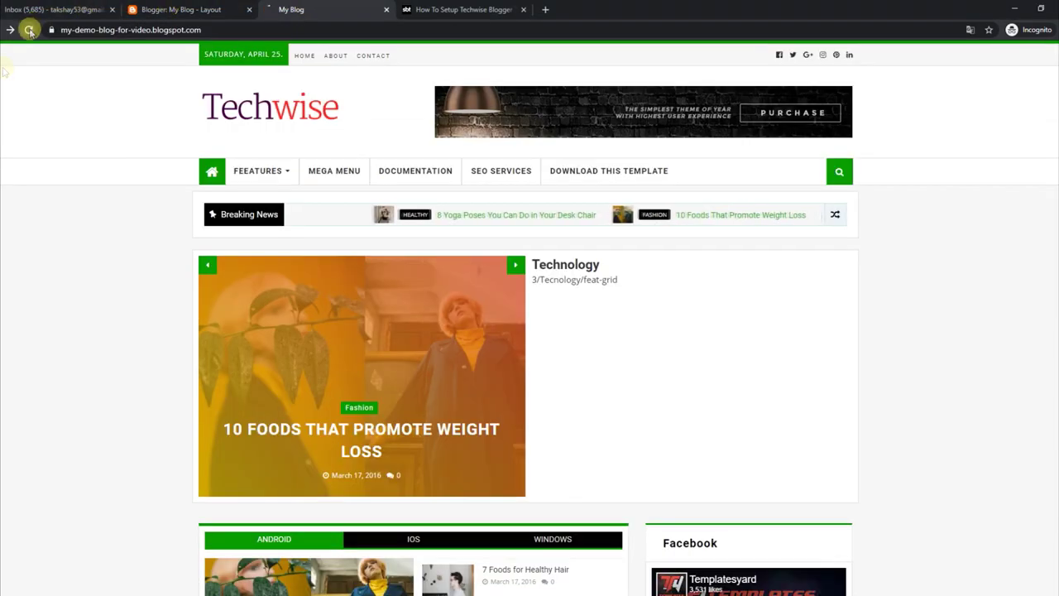
click(28, 30)
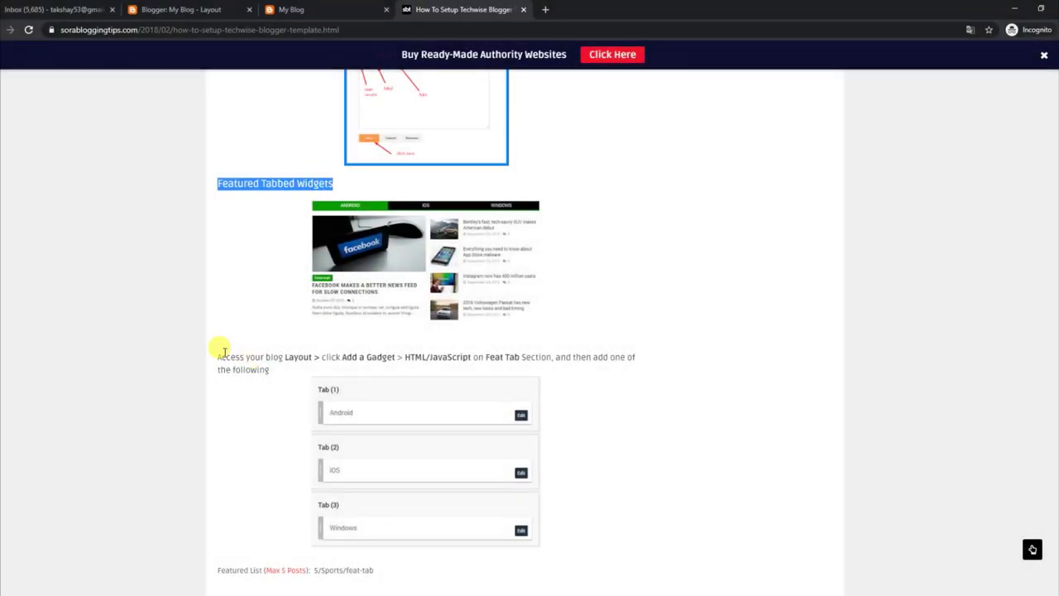
- Read the guide's Featured Tabbed Widgets instructions and look through the Android, iOS and Windows tabs on the blog
drag(217, 357, 429, 371)
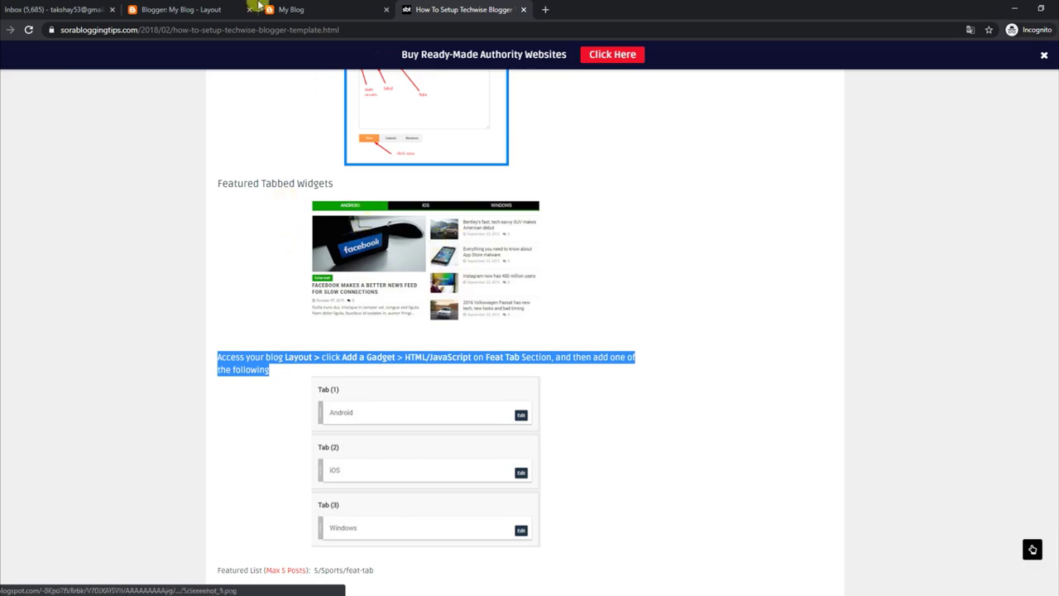
click(295, 8)
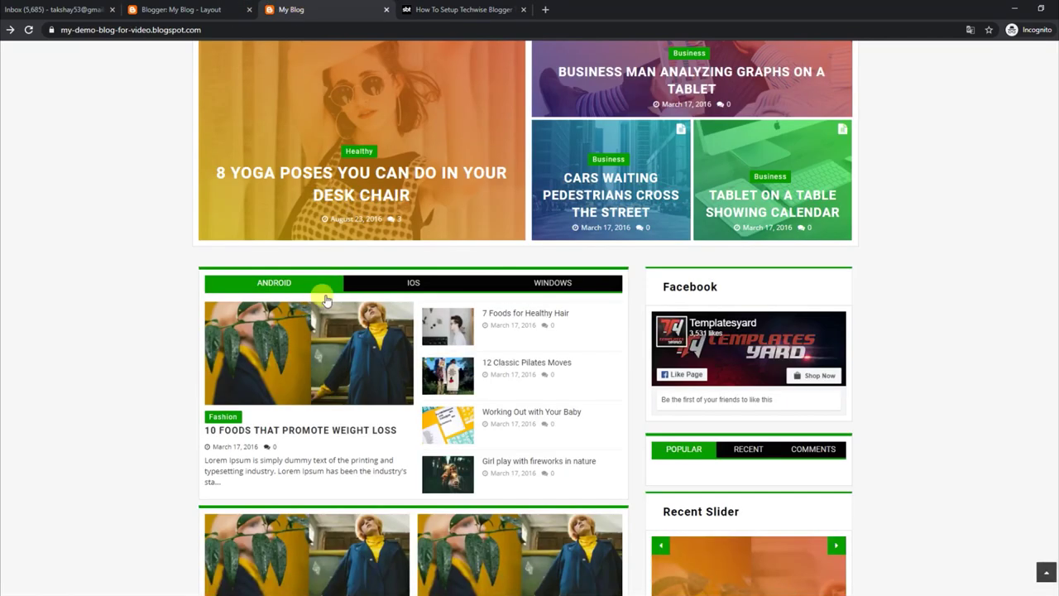
click(385, 286)
click(519, 286)
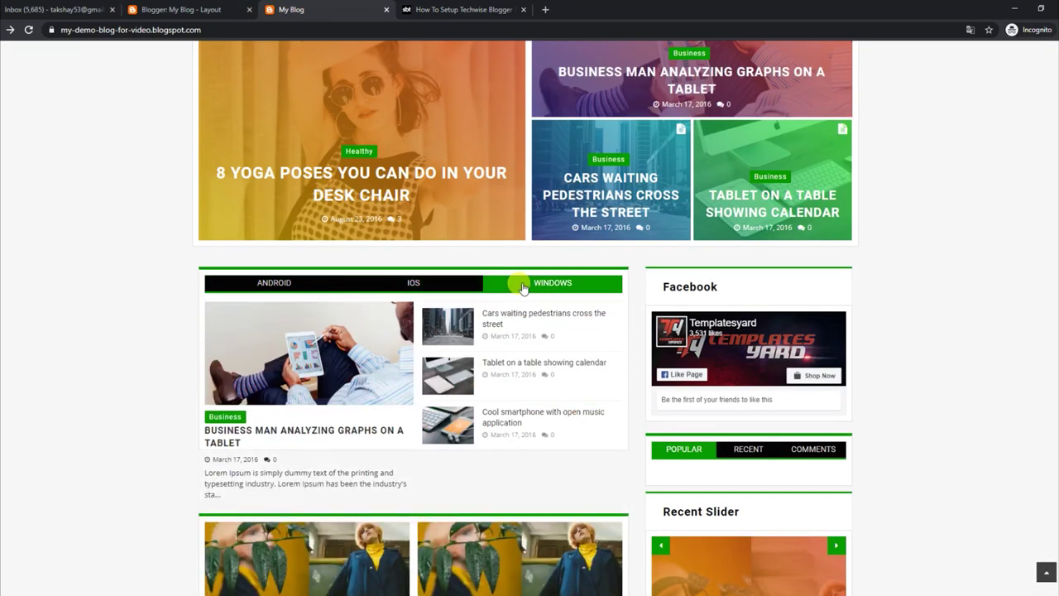
click(325, 286)
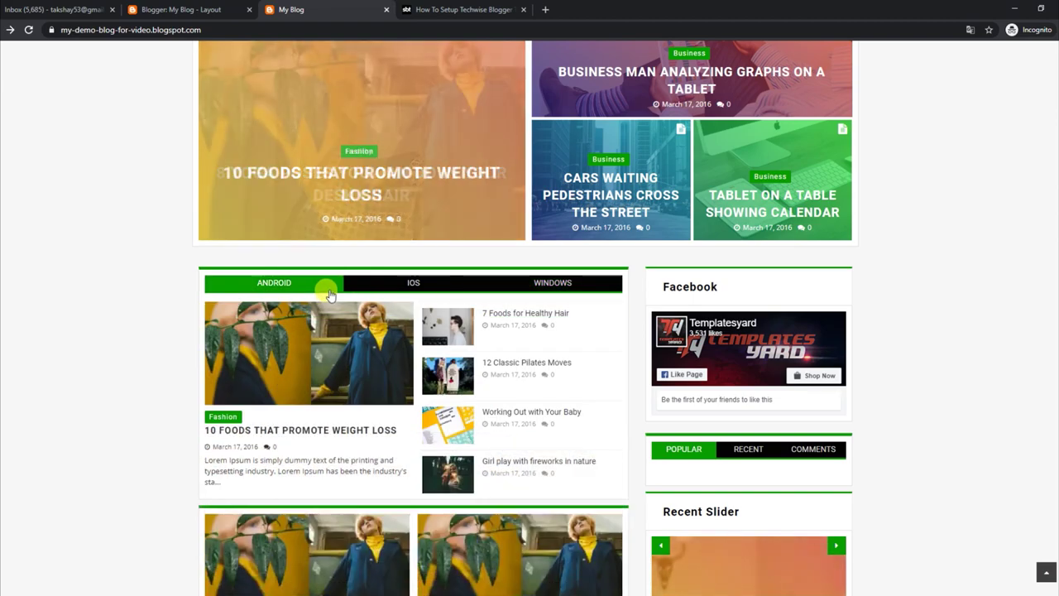
- Save the Android gadget in the Feat Tab (1) section with the content 5/Fashion/feat-tab
click(225, 8)
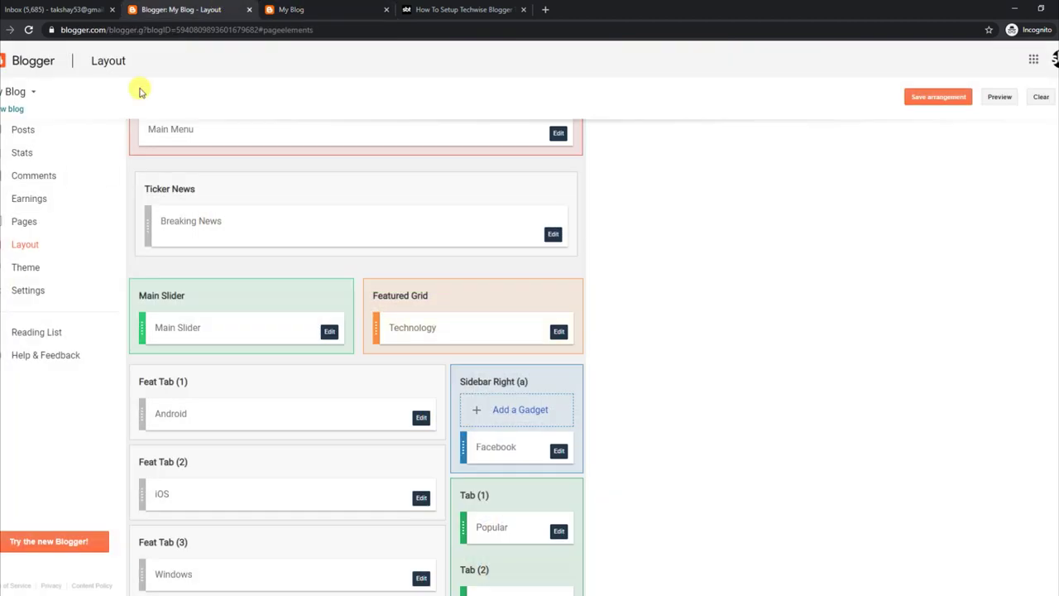
click(422, 417)
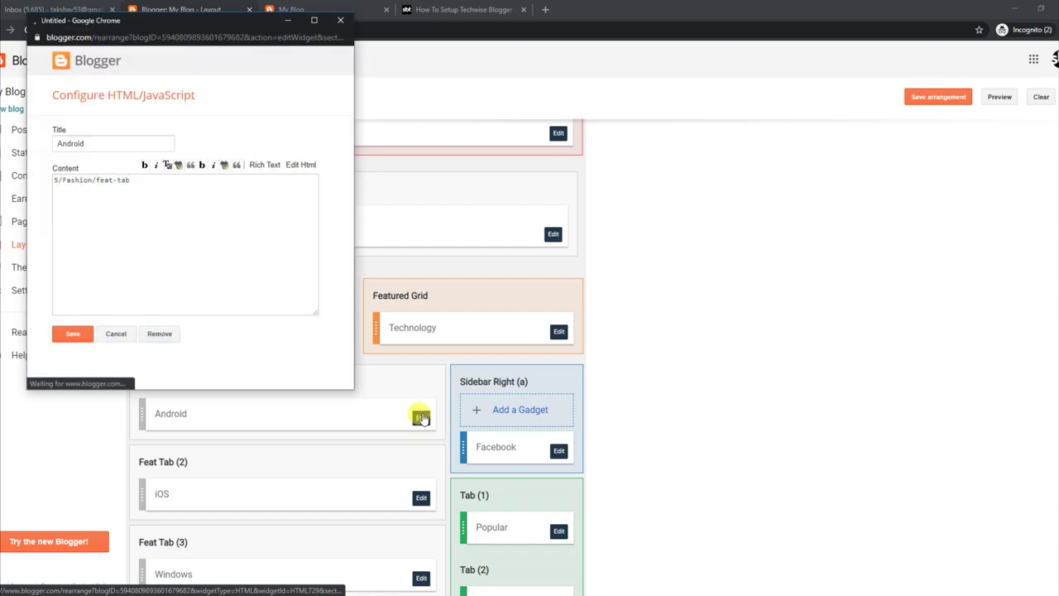
click(63, 182)
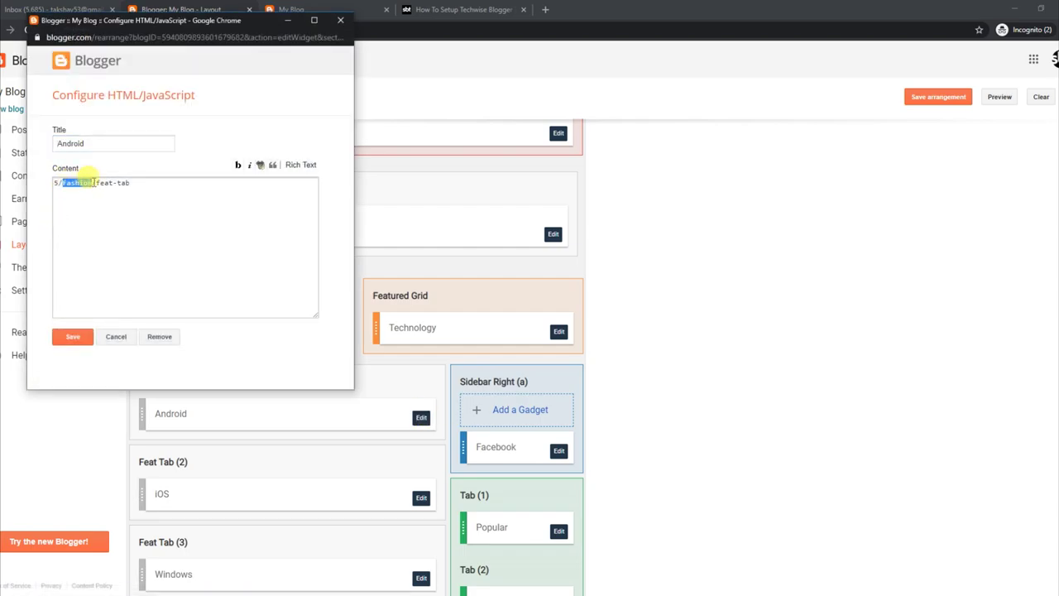
click(80, 336)
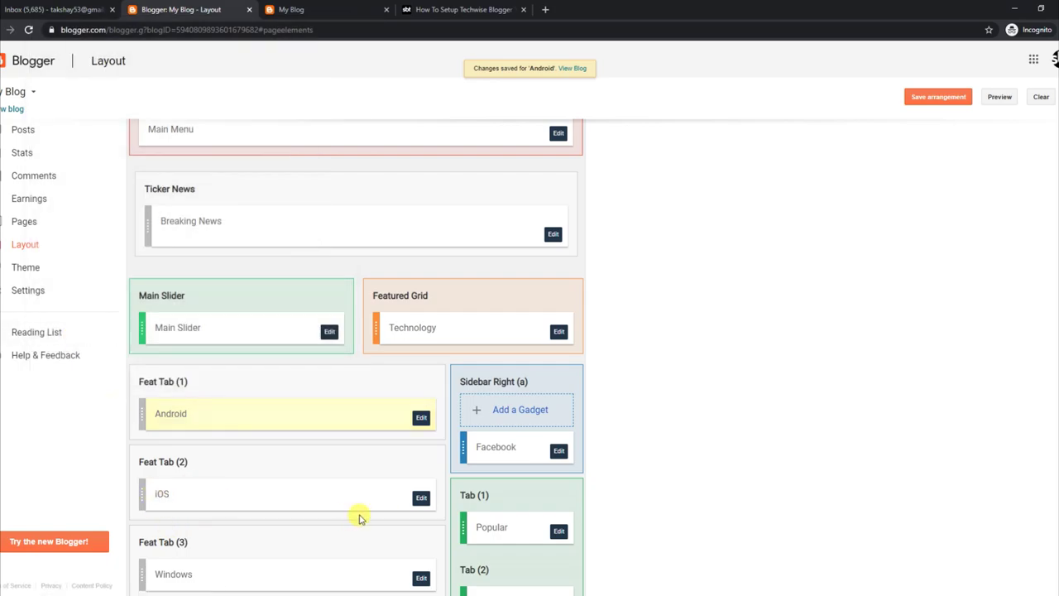
- Save the iOS and Windows gadgets in Feat Tab (2) and Feat Tab (3) with the content 5/Technology/feat-tab
click(421, 498)
drag(64, 182, 76, 182)
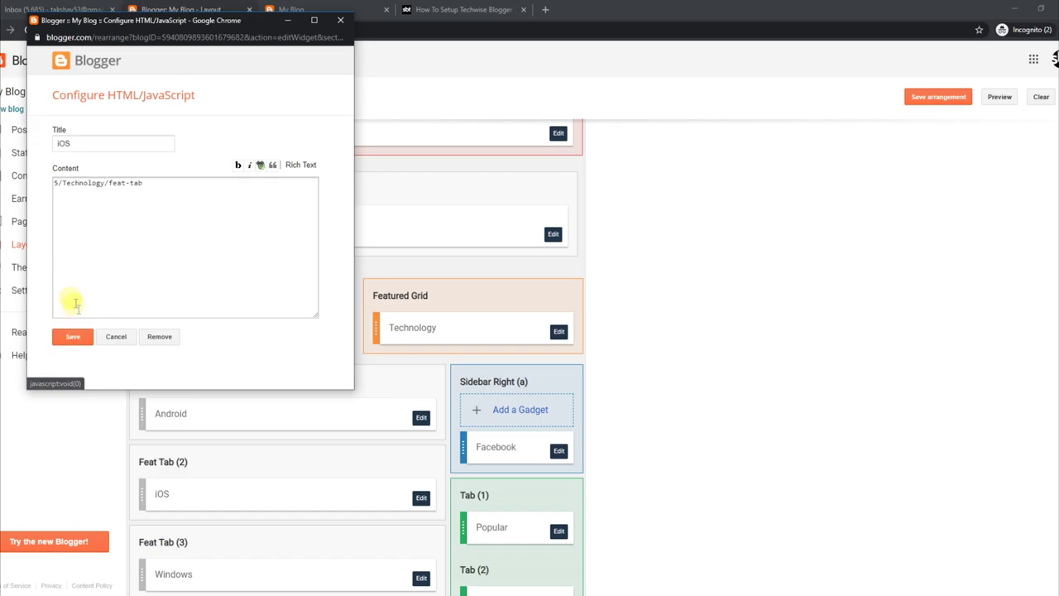
click(76, 337)
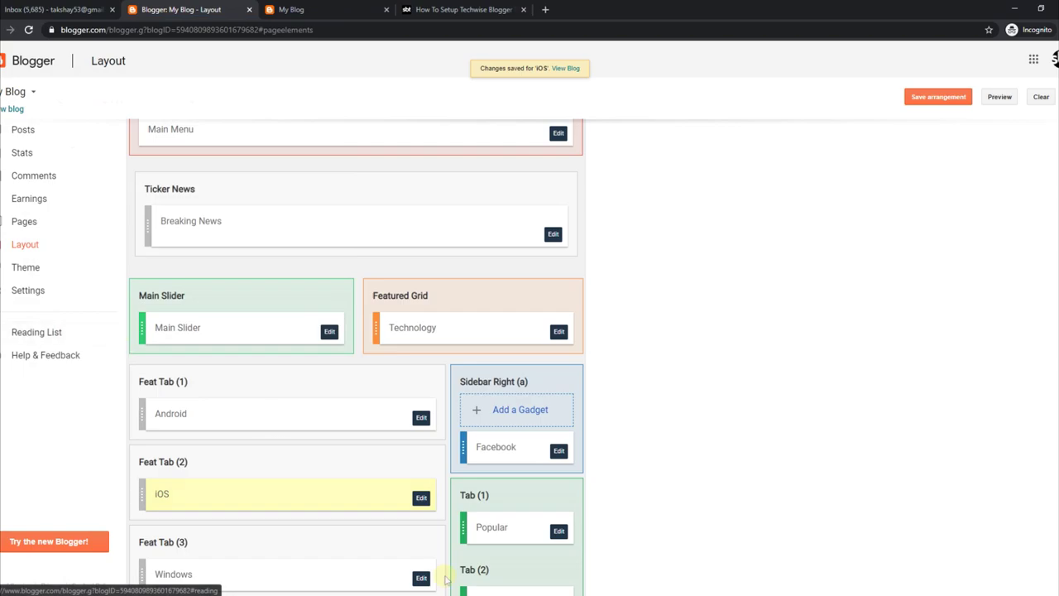
click(421, 578)
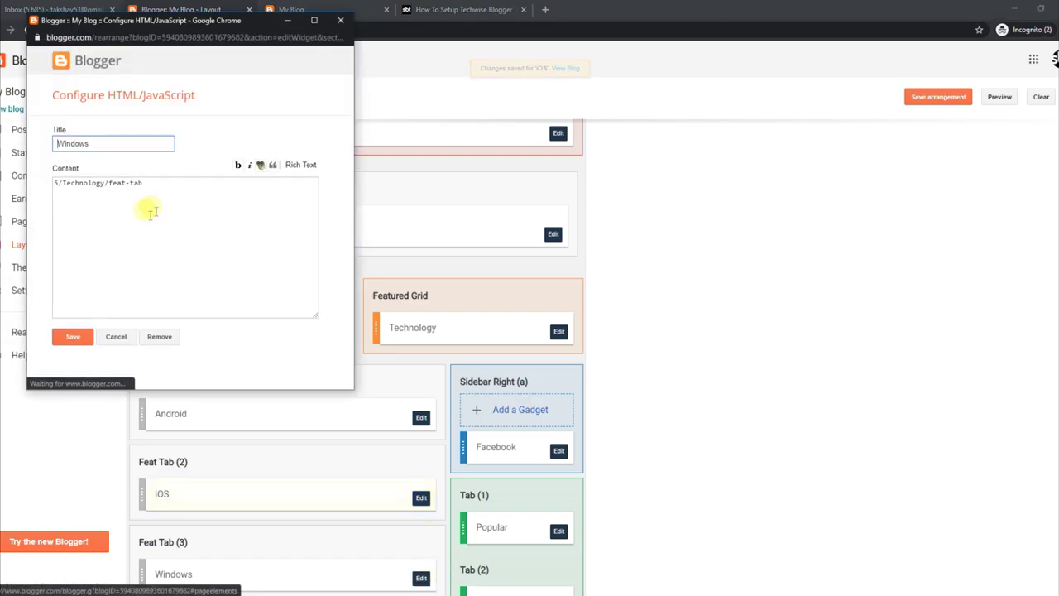
click(76, 337)
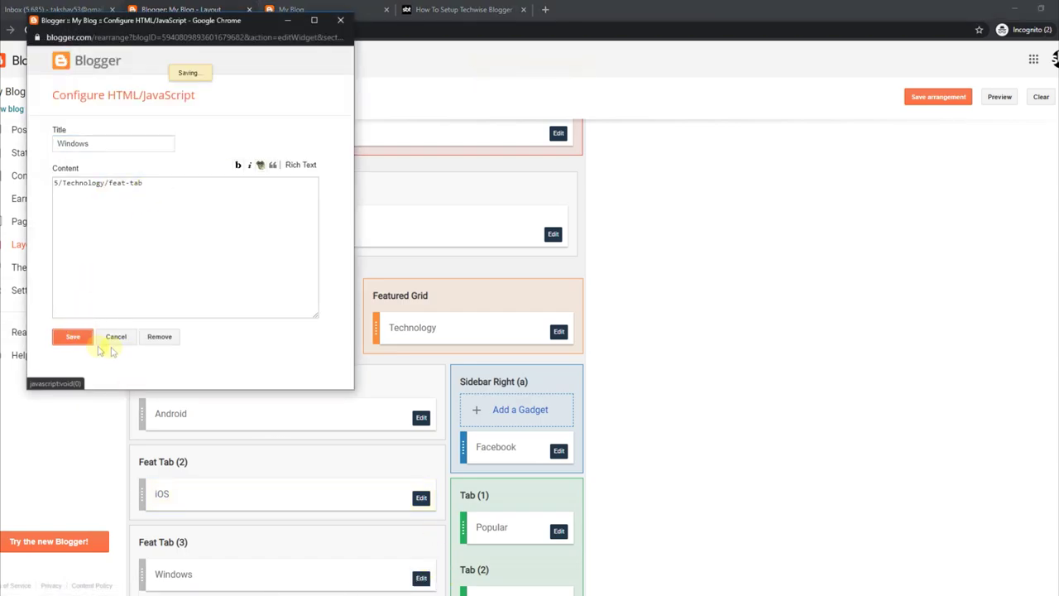
- Reload the blog and view the posts under the iOS and Windows featured tabs
click(336, 10)
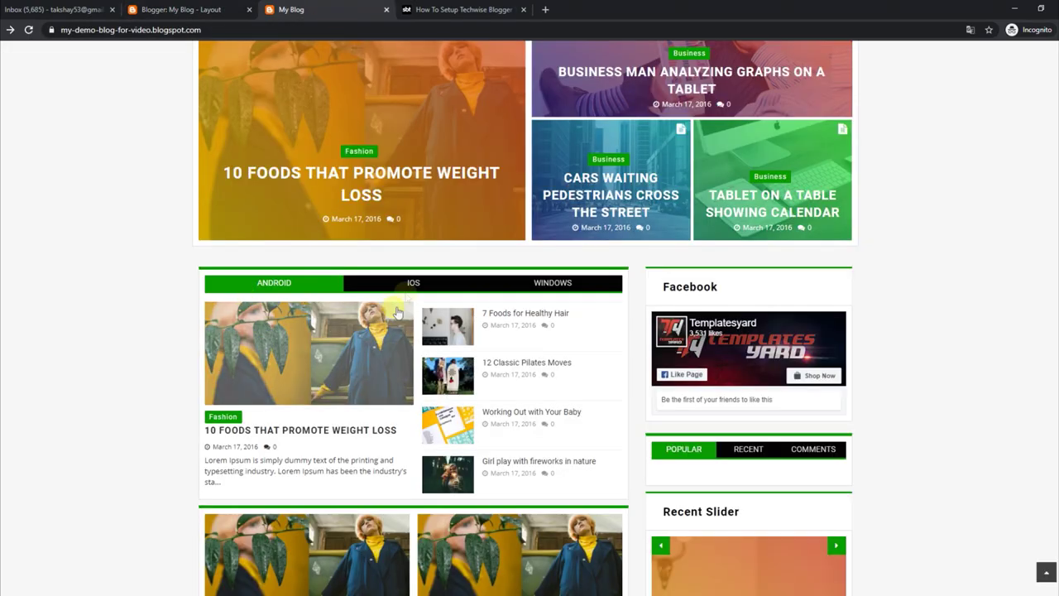
click(29, 30)
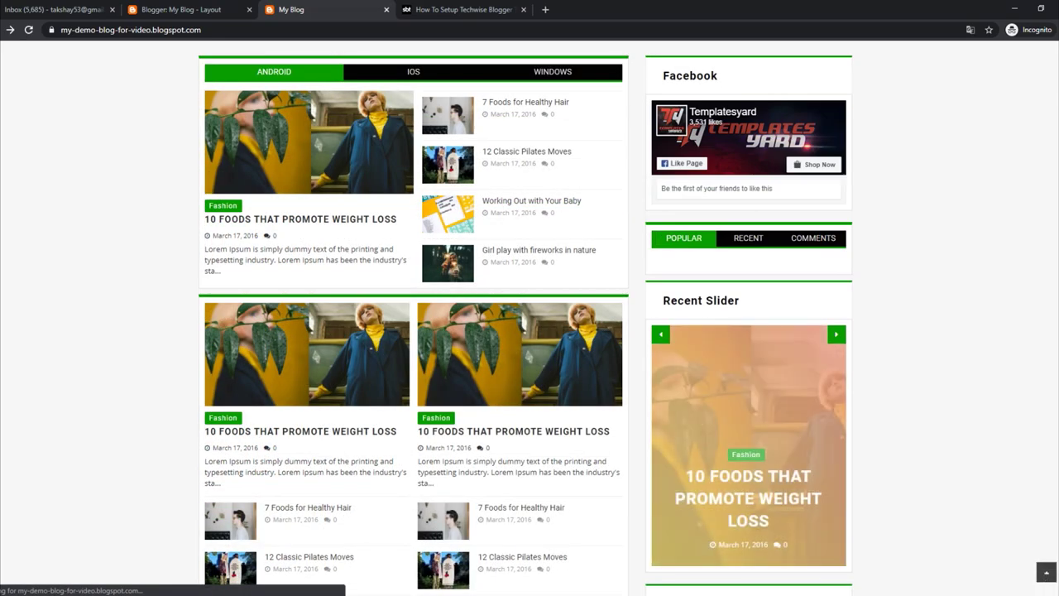
click(464, 73)
click(505, 73)
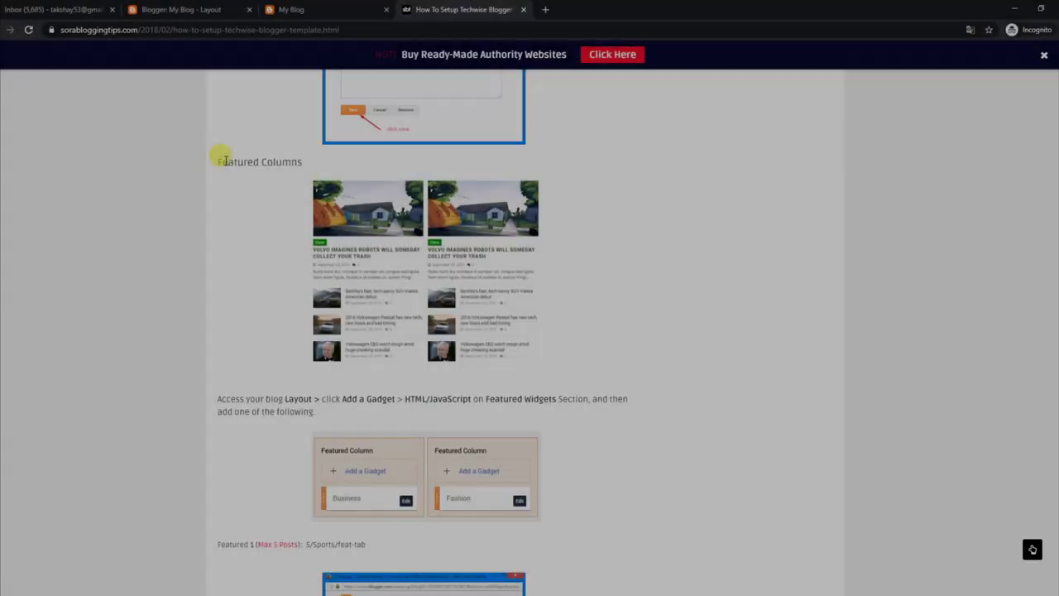
- Read the guide's Featured Columns instructions and compare them with the two-column section on the blog
drag(218, 161, 285, 160)
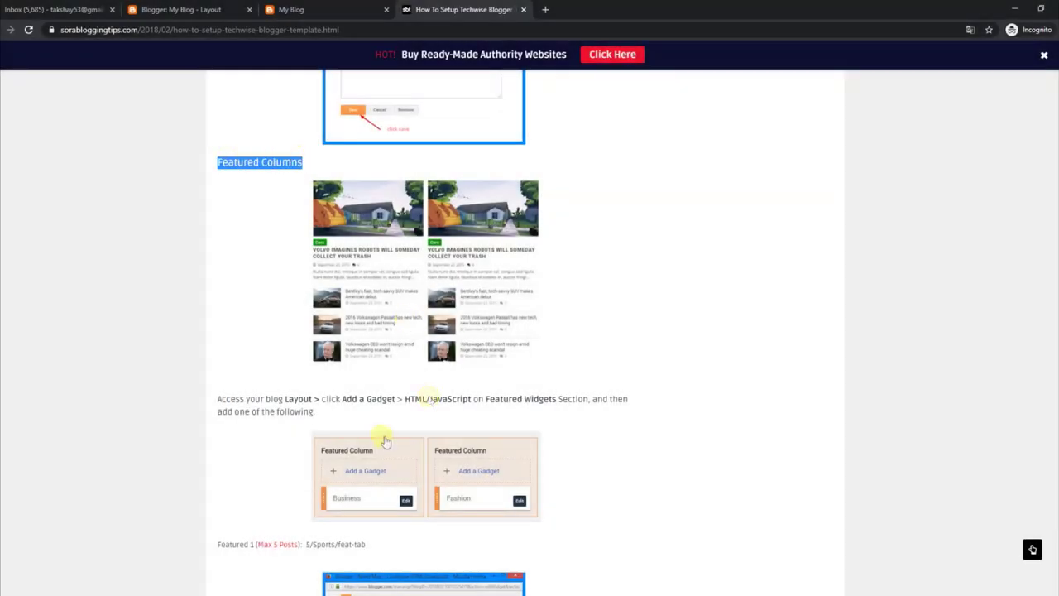
drag(220, 398, 362, 418)
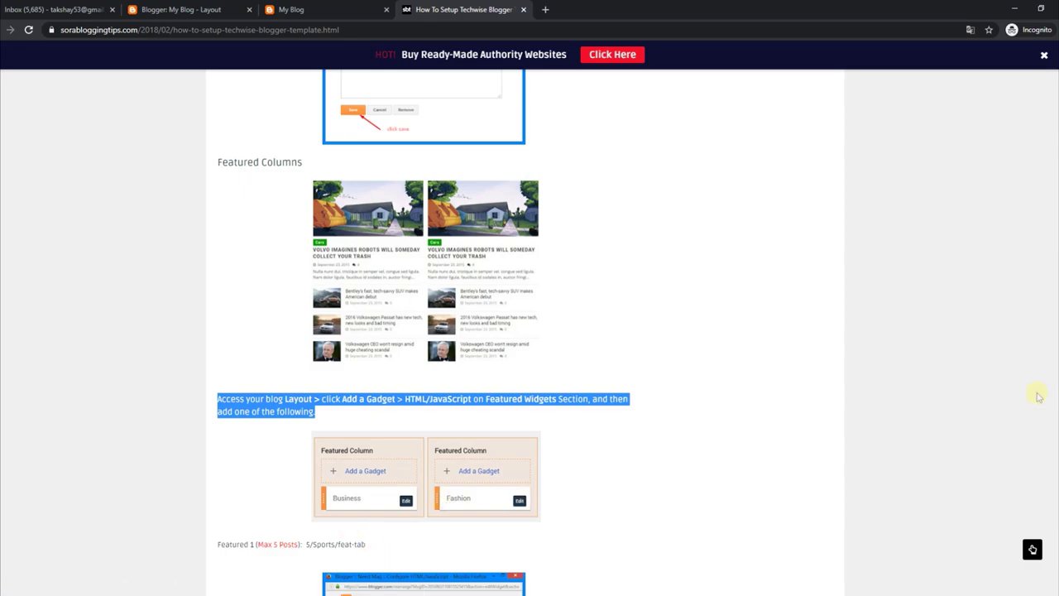
scroll(424, 331, down, 5)
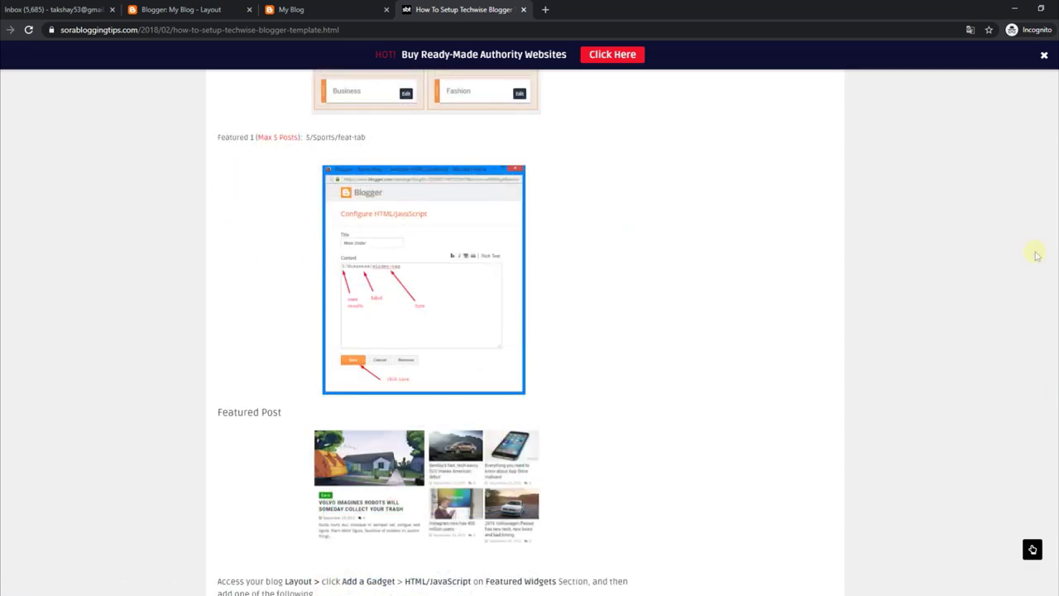
click(358, 7)
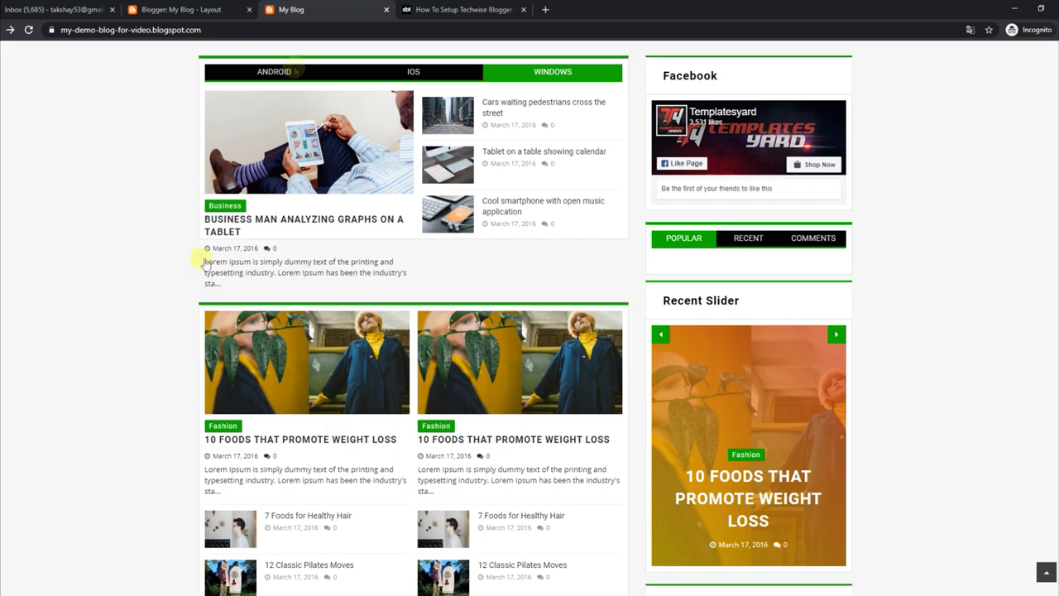
- Check the Featured Column's Business gadget content, and save the adjacent Featured Column's Fashion gadget with 5/Fashion/feat-tab
click(208, 10)
scroll(999, 277, down, 4)
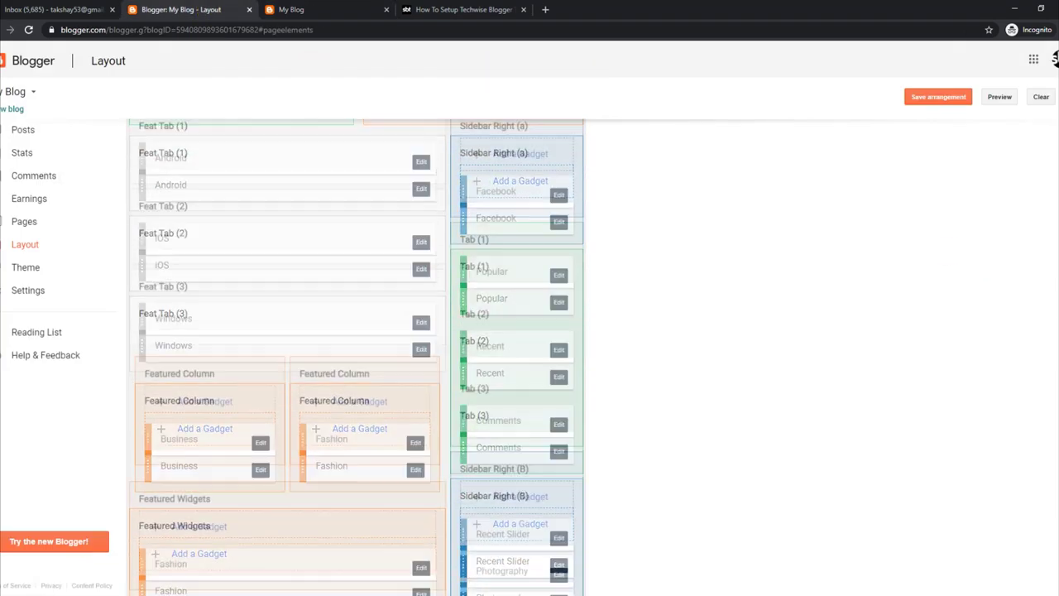
click(258, 420)
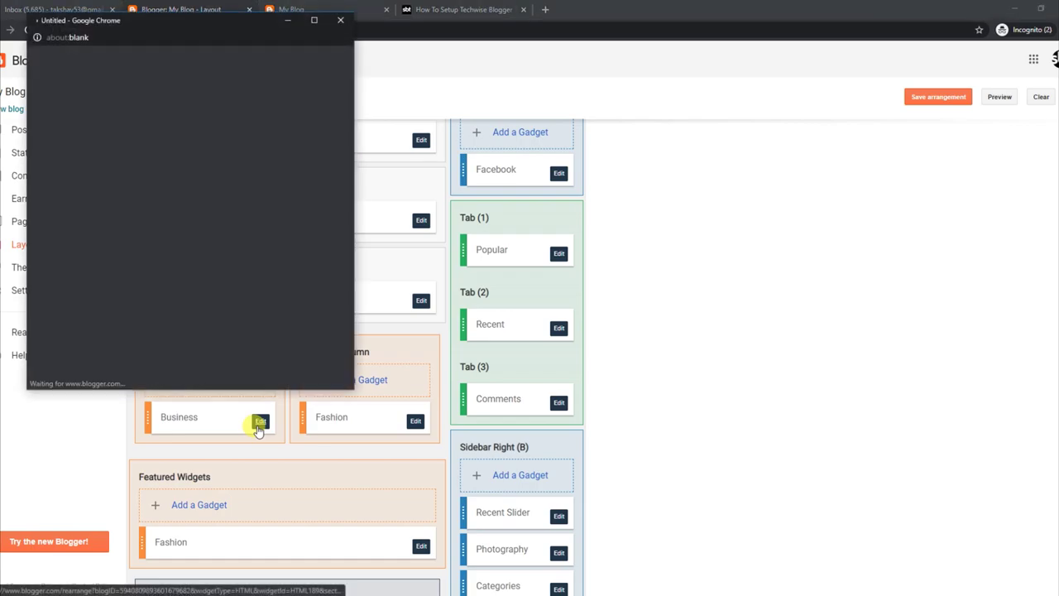
drag(62, 183, 77, 183)
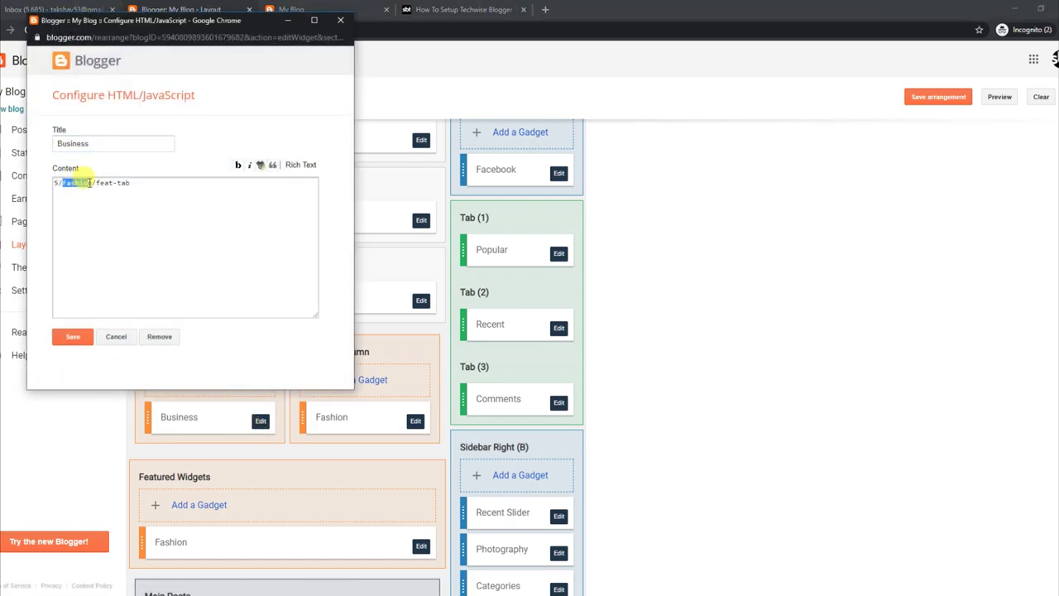
click(338, 19)
click(416, 422)
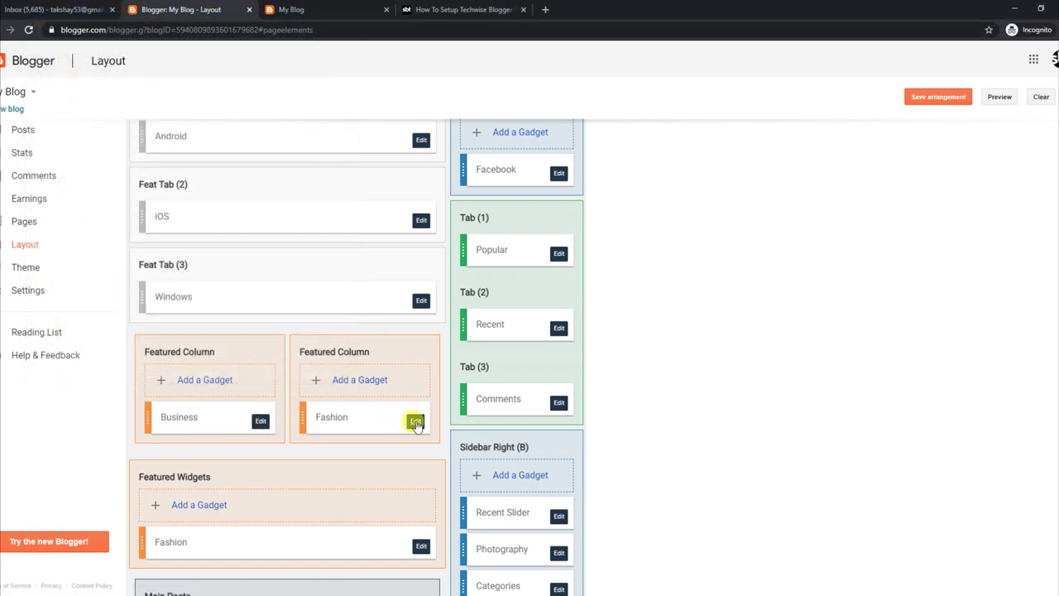
drag(62, 183, 88, 182)
click(73, 336)
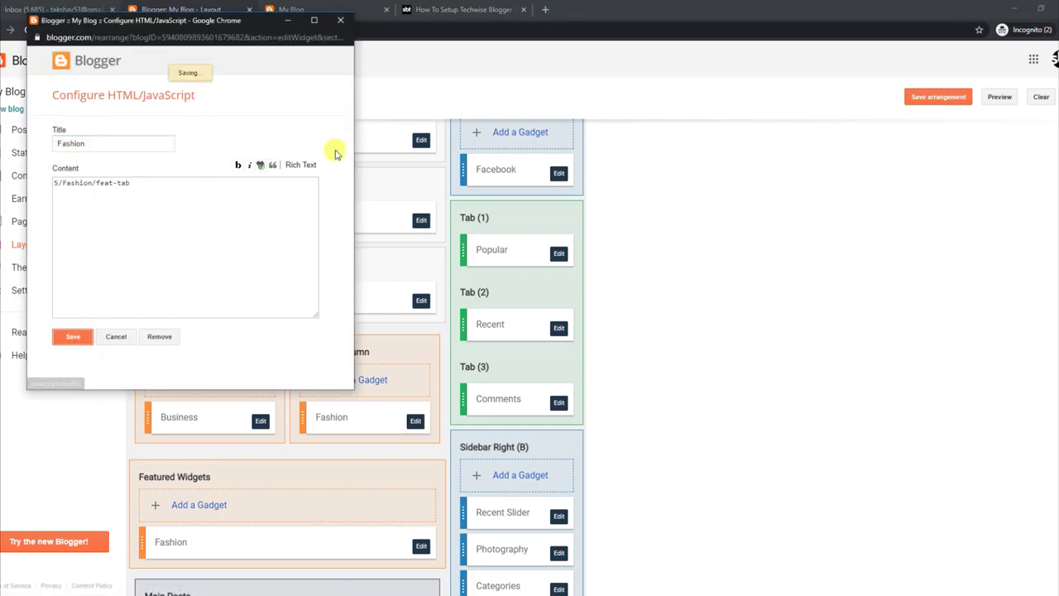
- Read the guide's Featured Post instructions and examine the Fashion widget below the featured columns on the blog
click(335, 9)
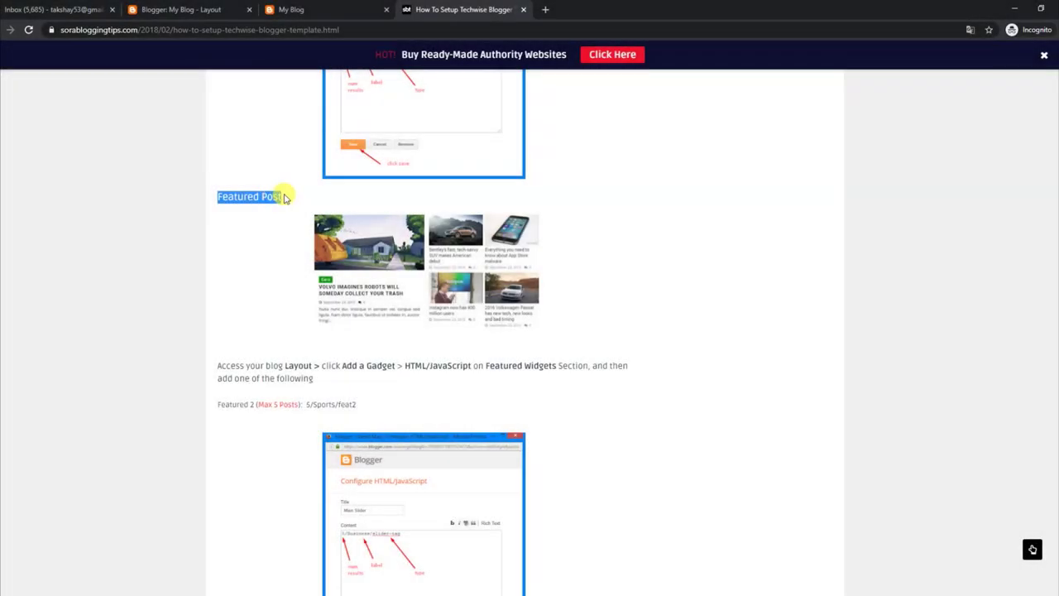
drag(217, 367, 335, 384)
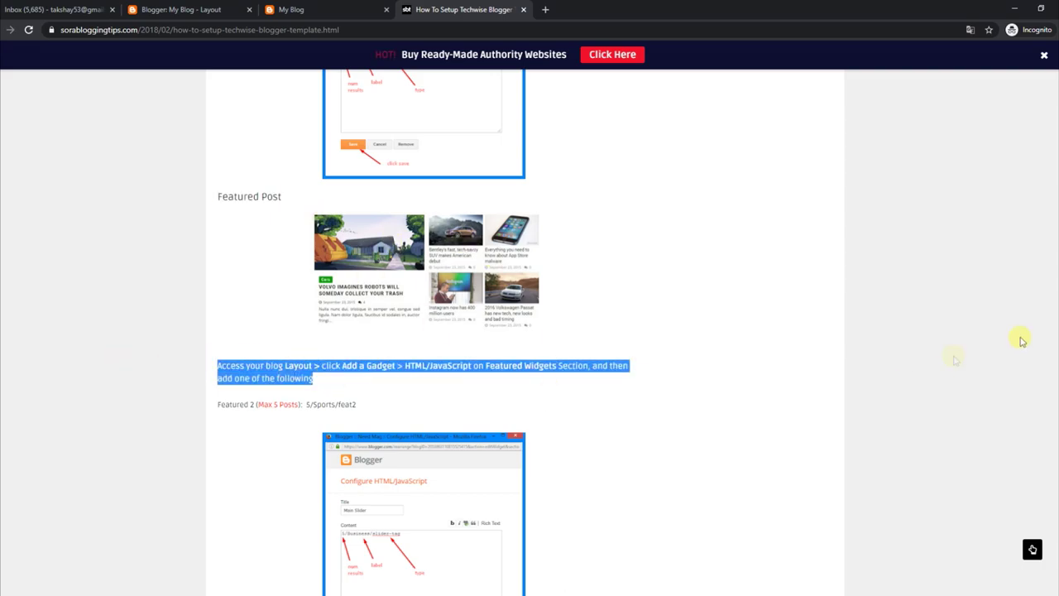
scroll(408, 237, down, 4)
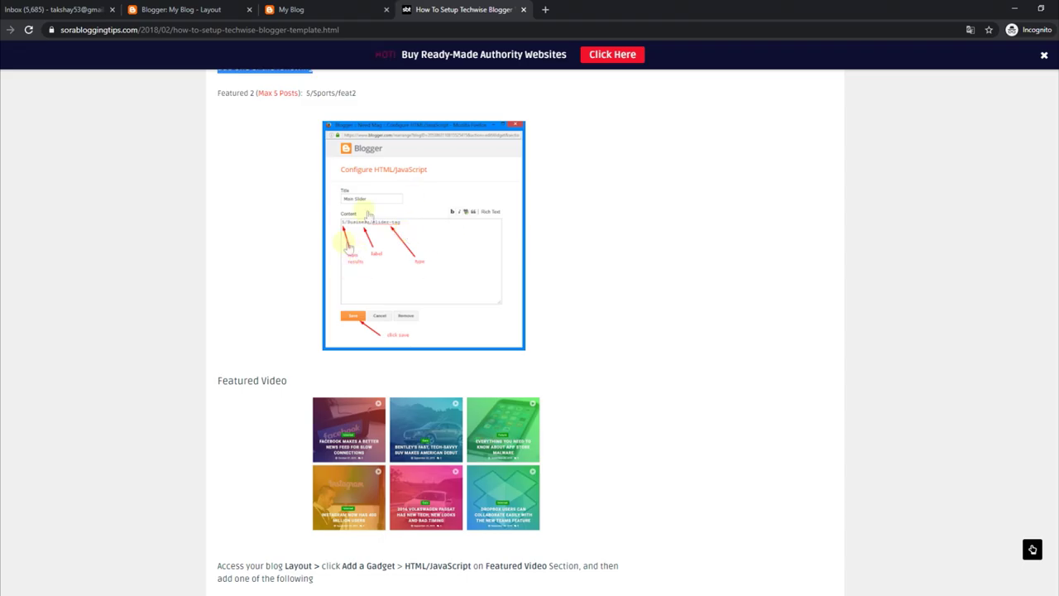
click(315, 9)
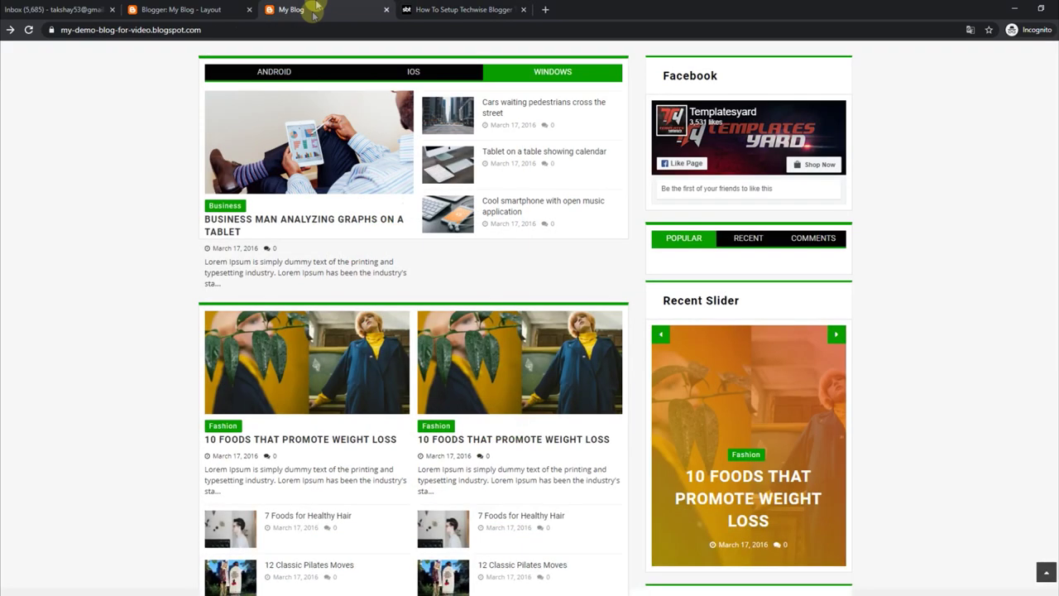
scroll(372, 263, down, 10)
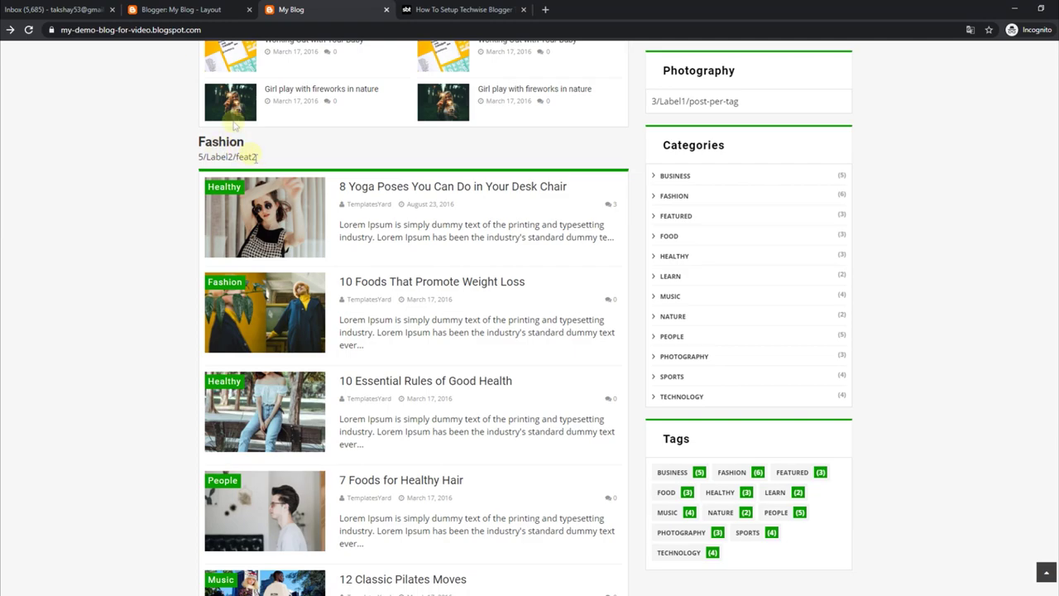
- Set the Featured Widgets section's Fashion gadget content to 5/Technology/feat2, save it, and reload the blog
click(192, 10)
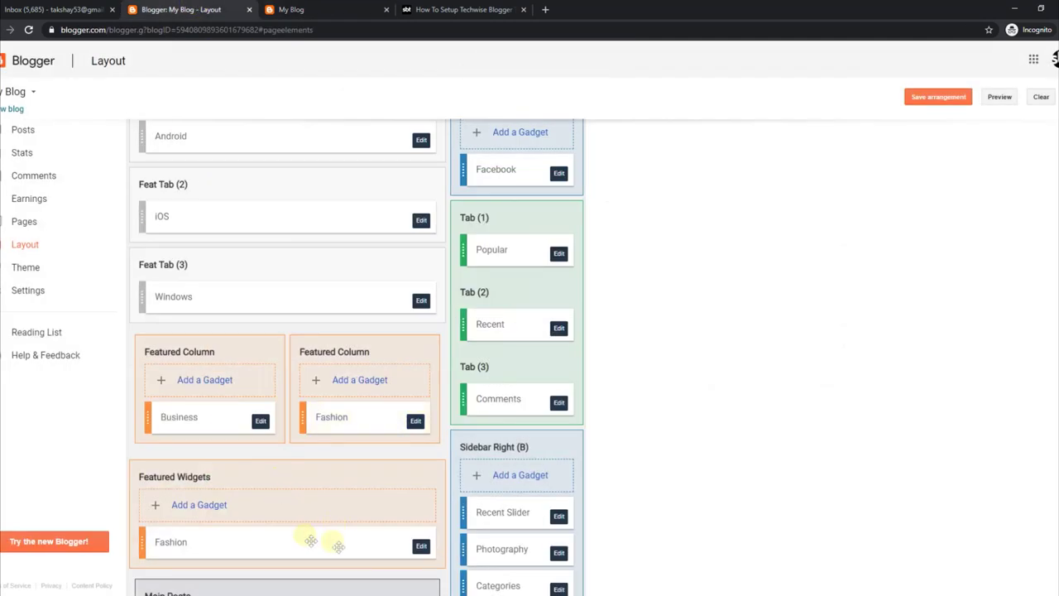
click(420, 545)
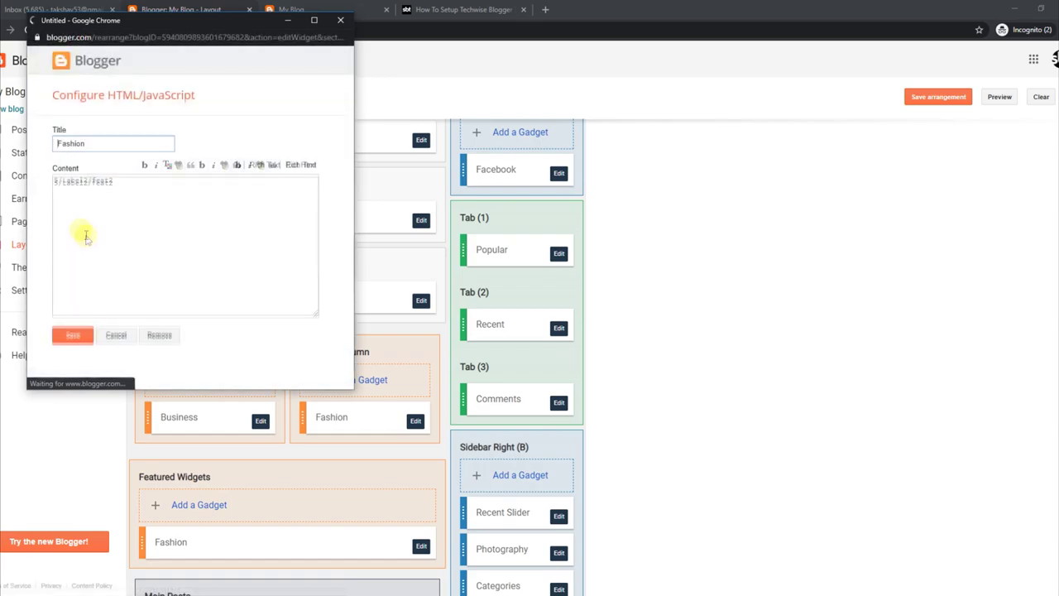
click(86, 182)
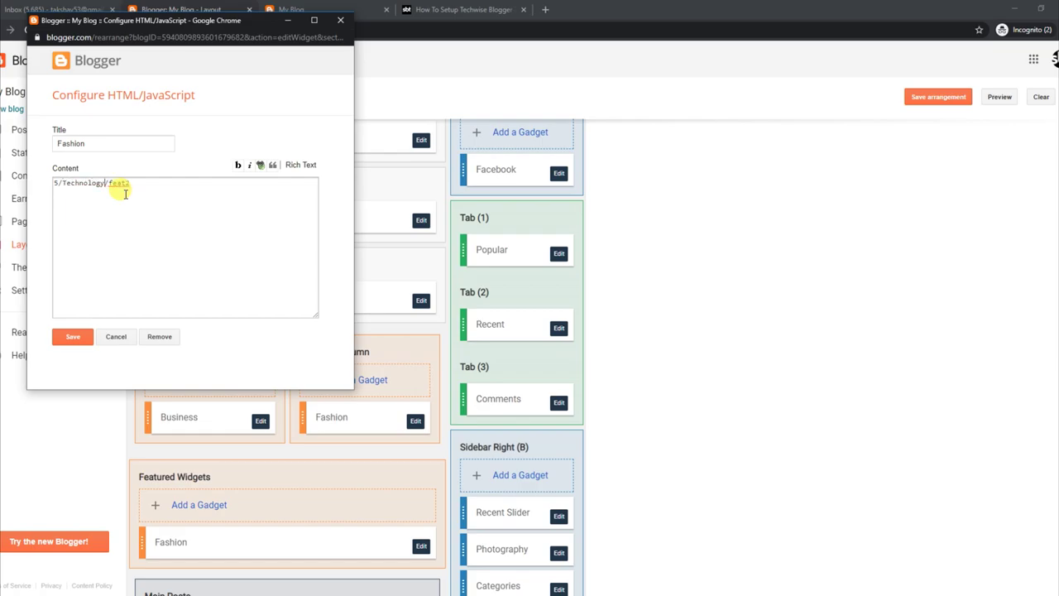
click(72, 338)
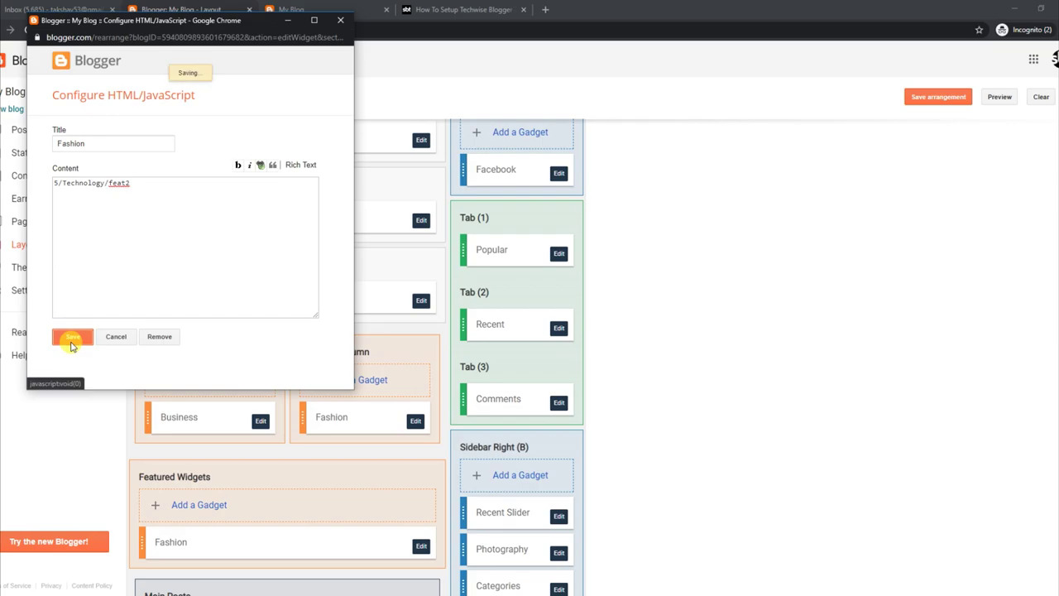
click(323, 9)
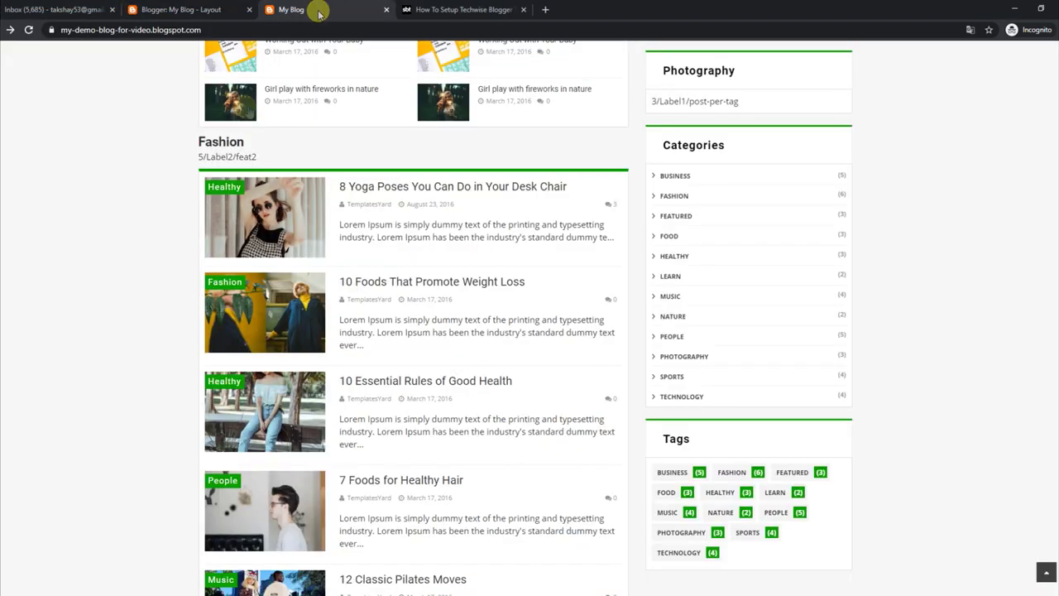
click(28, 31)
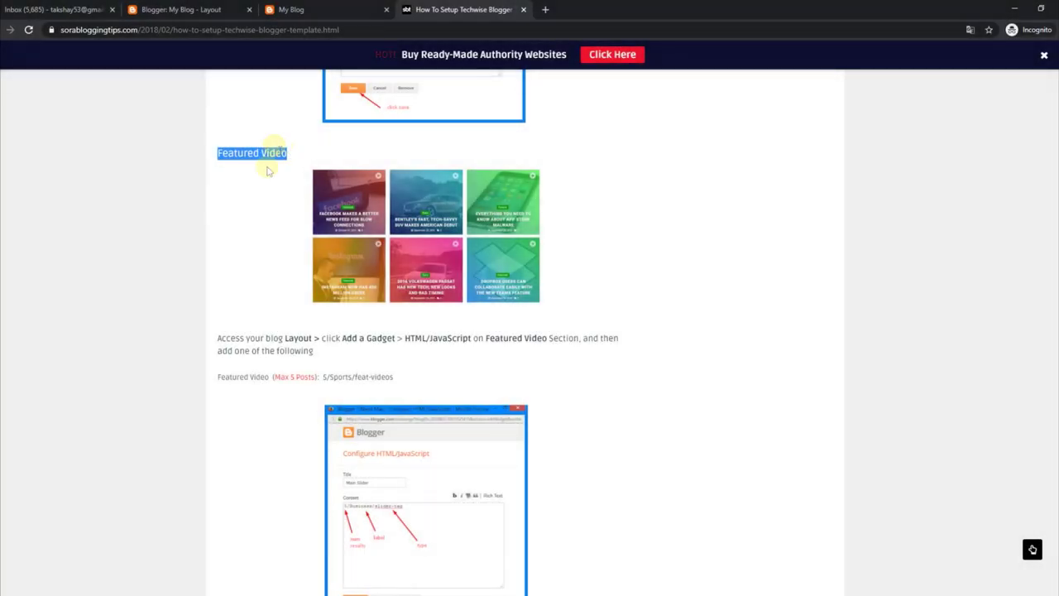
- Read the guide's Featured Video instructions and its example content line, and return to the blog
drag(220, 337, 322, 354)
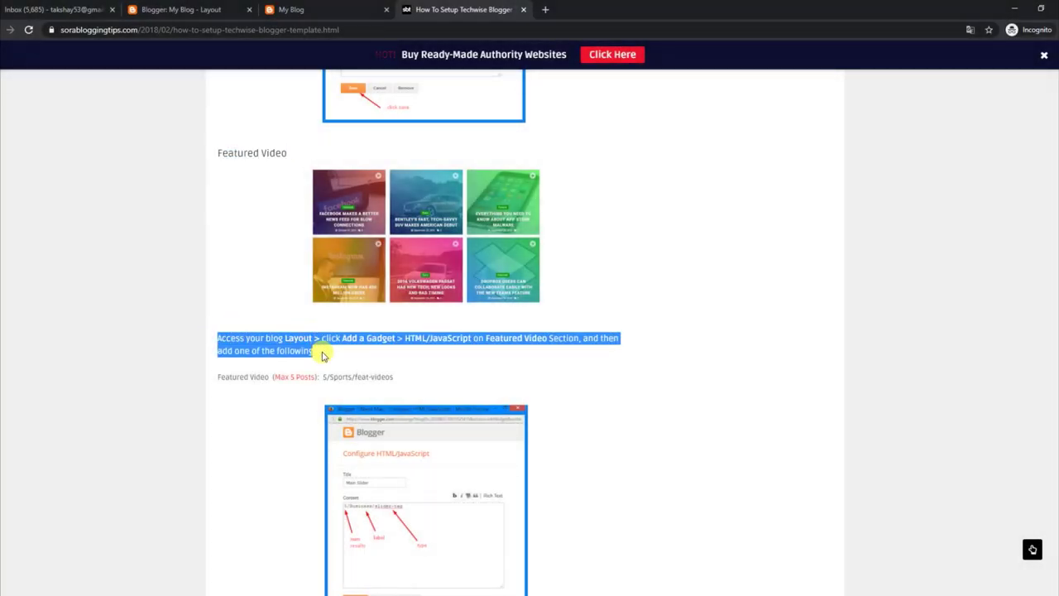
click(219, 379)
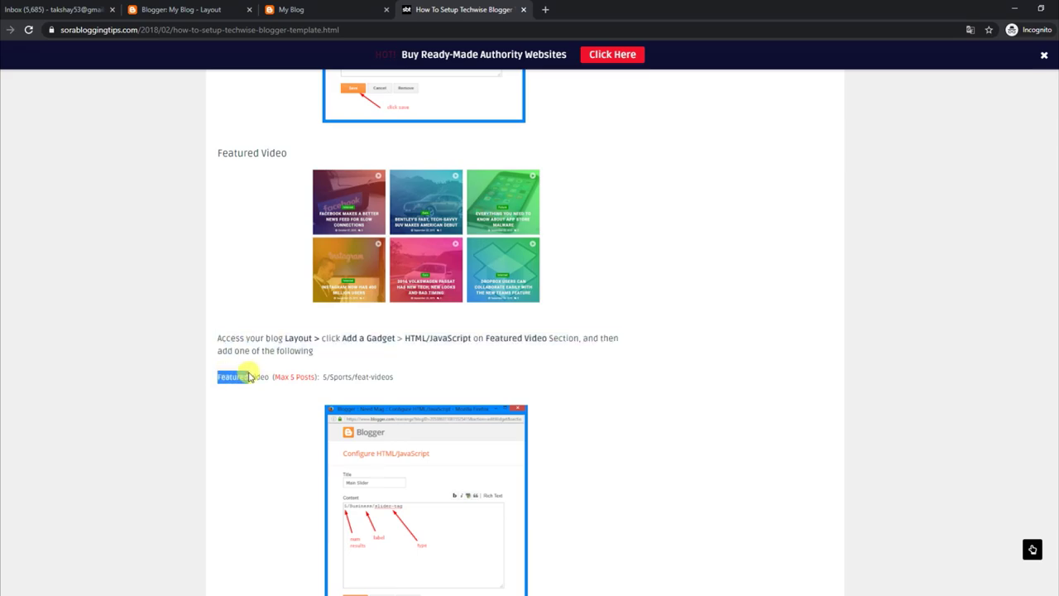
drag(248, 376, 389, 374)
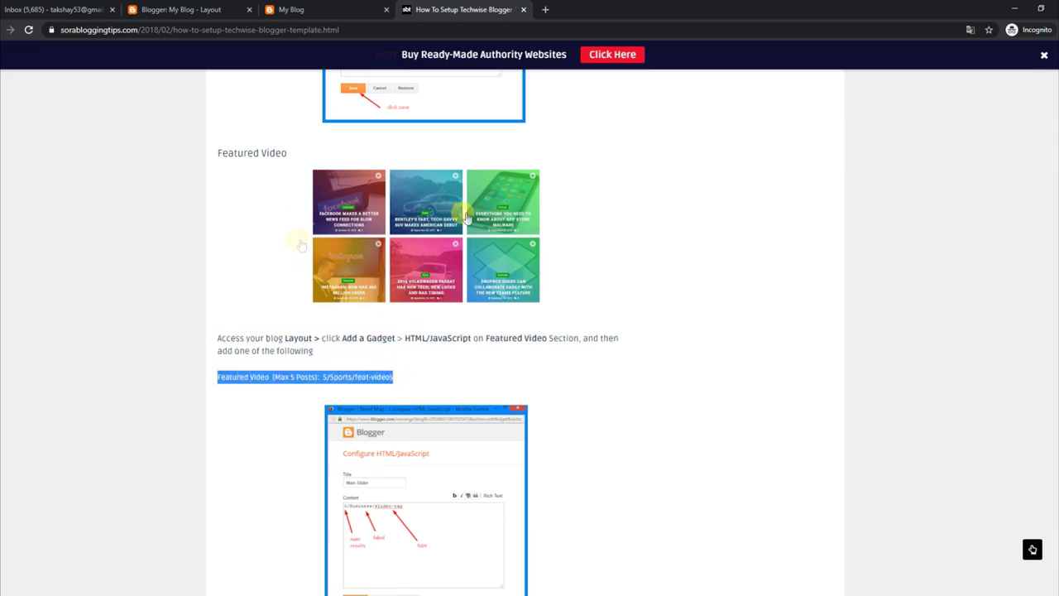
click(303, 9)
- Save the Videos gadget in the layout's Featured Video section with the content 6/Fashion/feat-videos
click(208, 9)
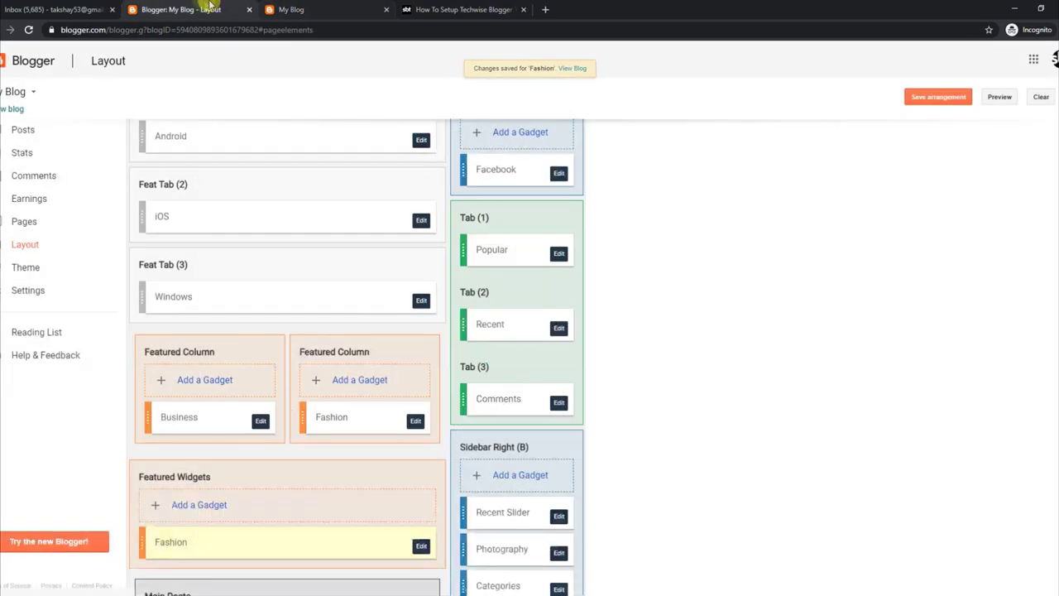
scroll(356, 356, down, 3)
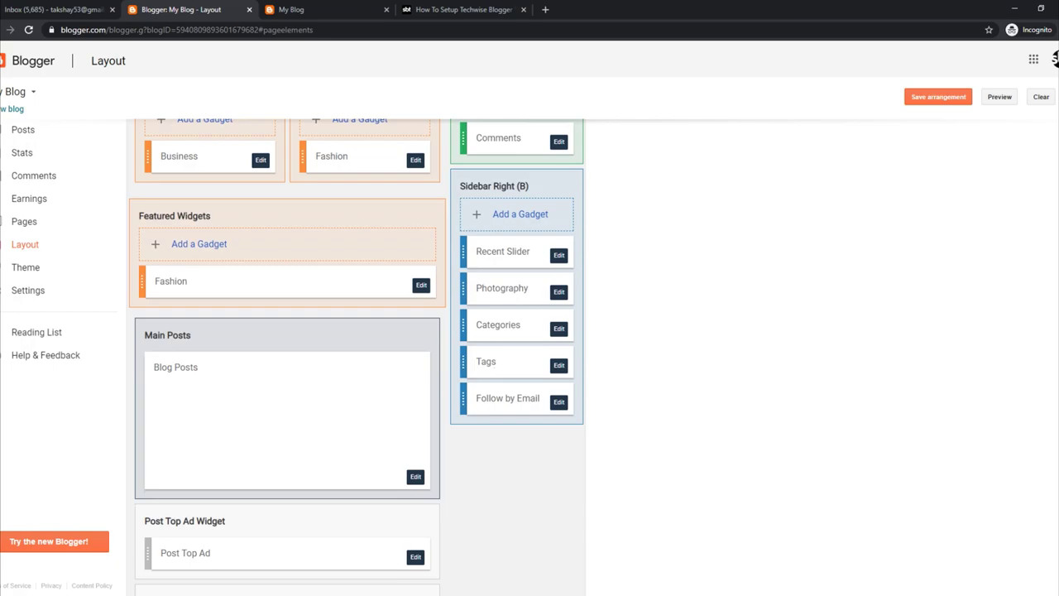
scroll(356, 356, up, 1)
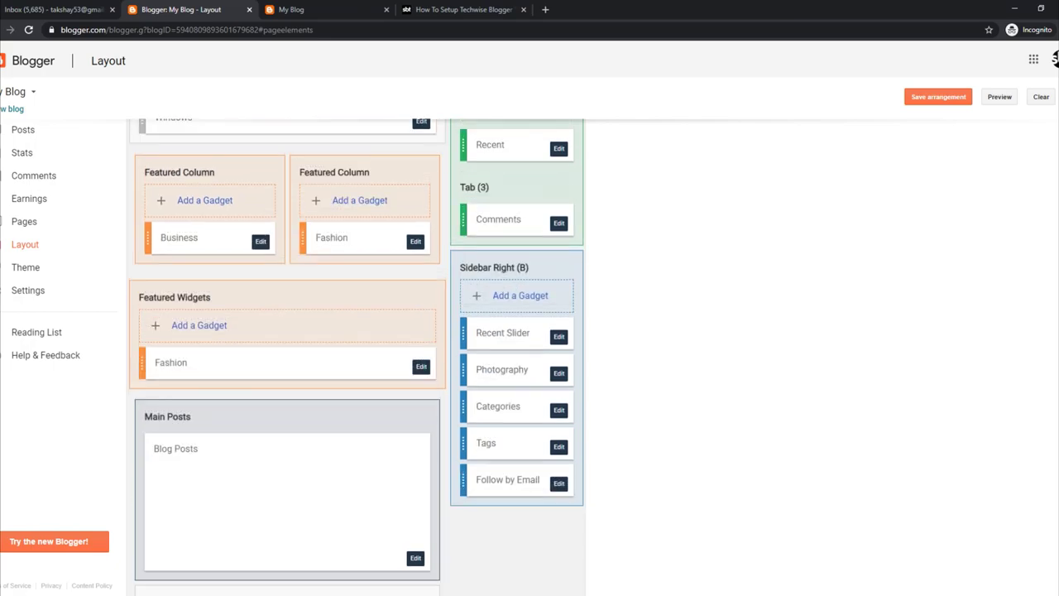
scroll(356, 356, down, 4)
scroll(1056, 472, down, 2)
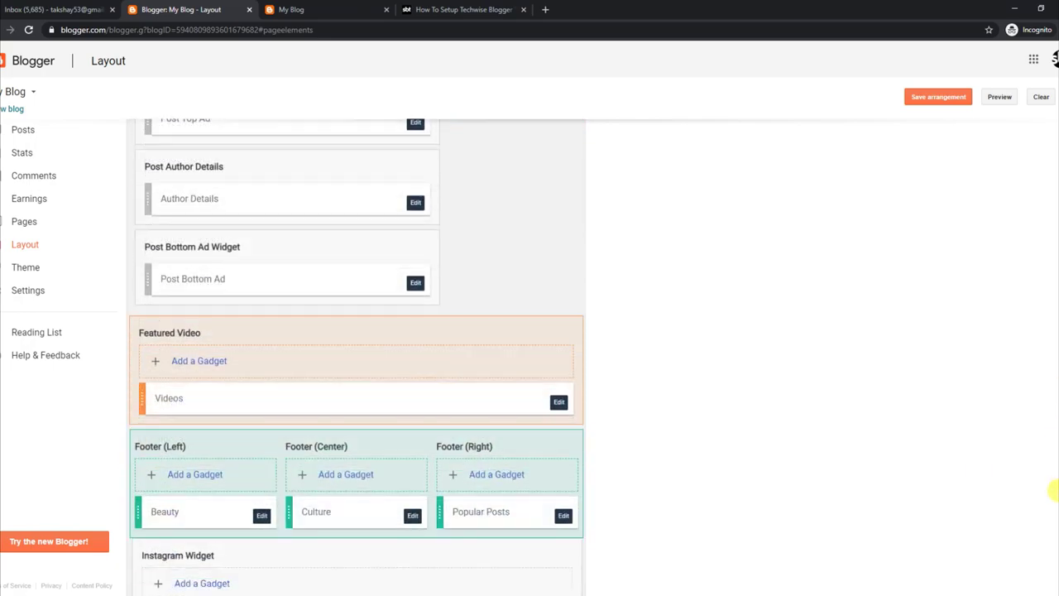
click(560, 404)
drag(92, 182, 86, 181)
click(88, 336)
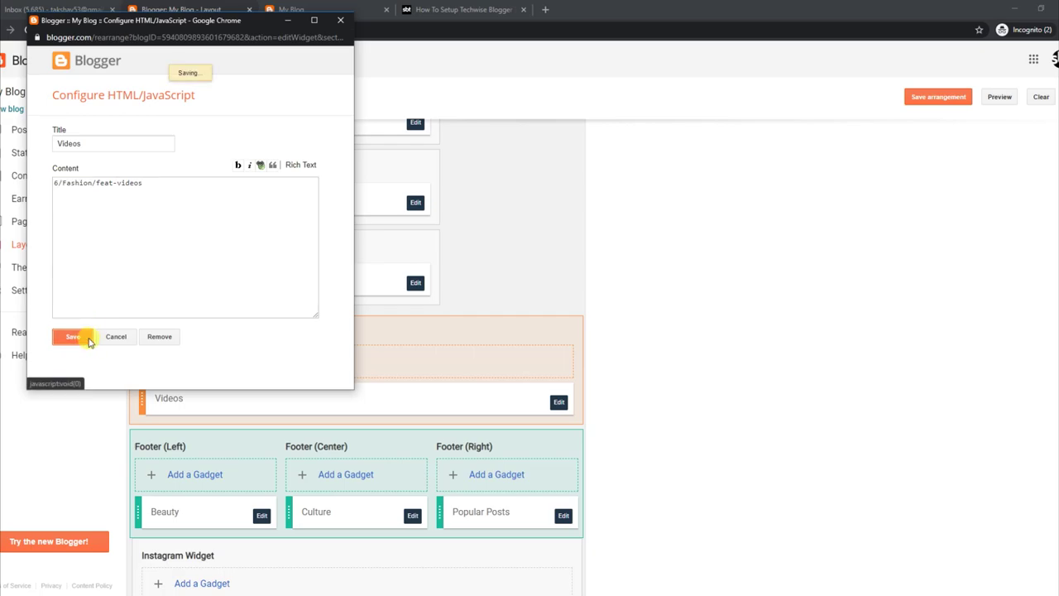
- Read the guide's Widgets instructions for sidebar and footer gadgets, including the Recent Posts and Post Per Tag example lines
click(352, 8)
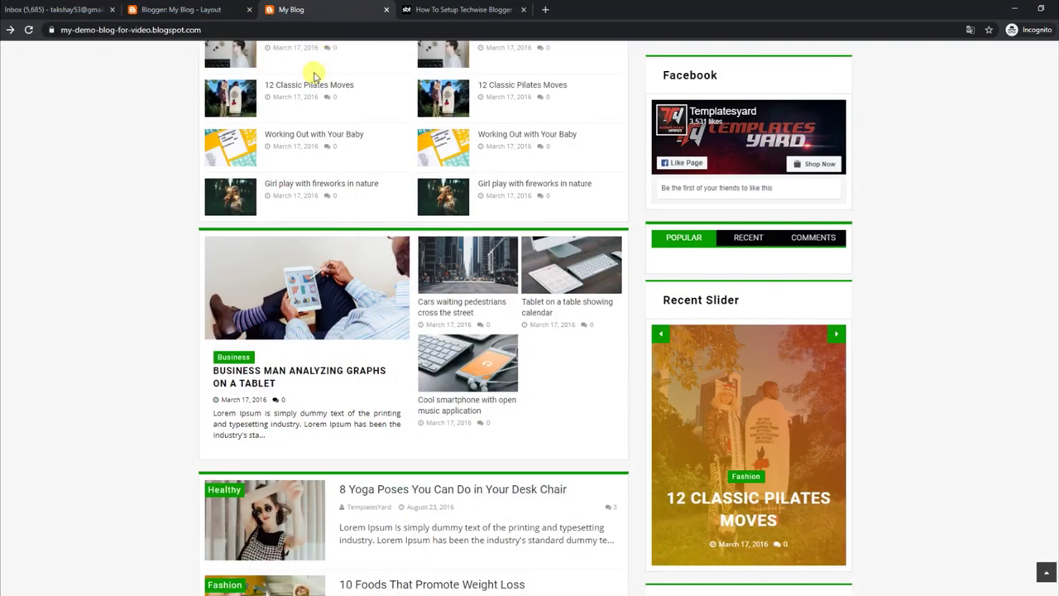
click(416, 7)
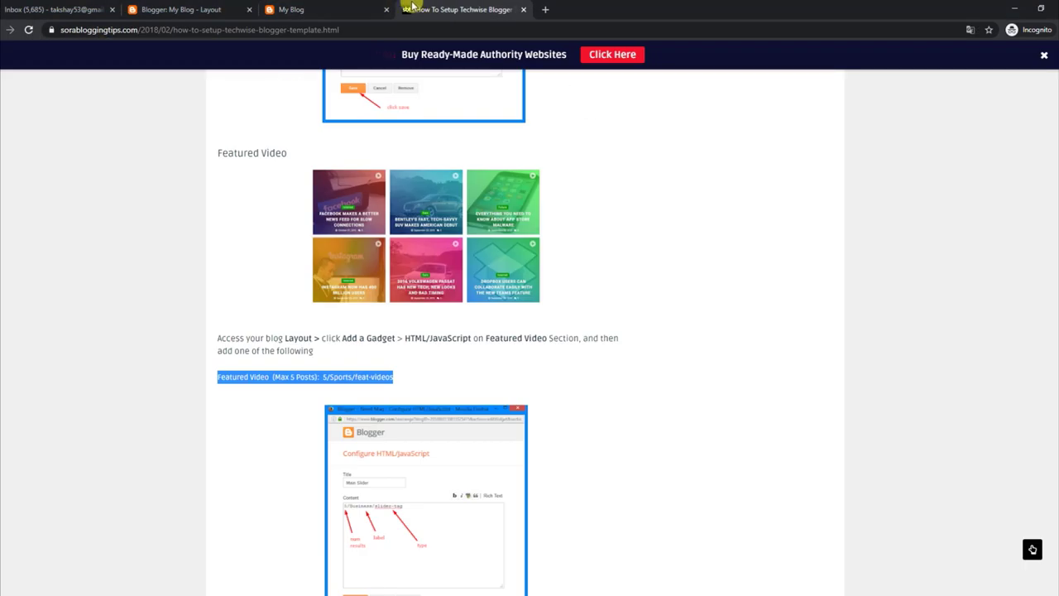
click(626, 242)
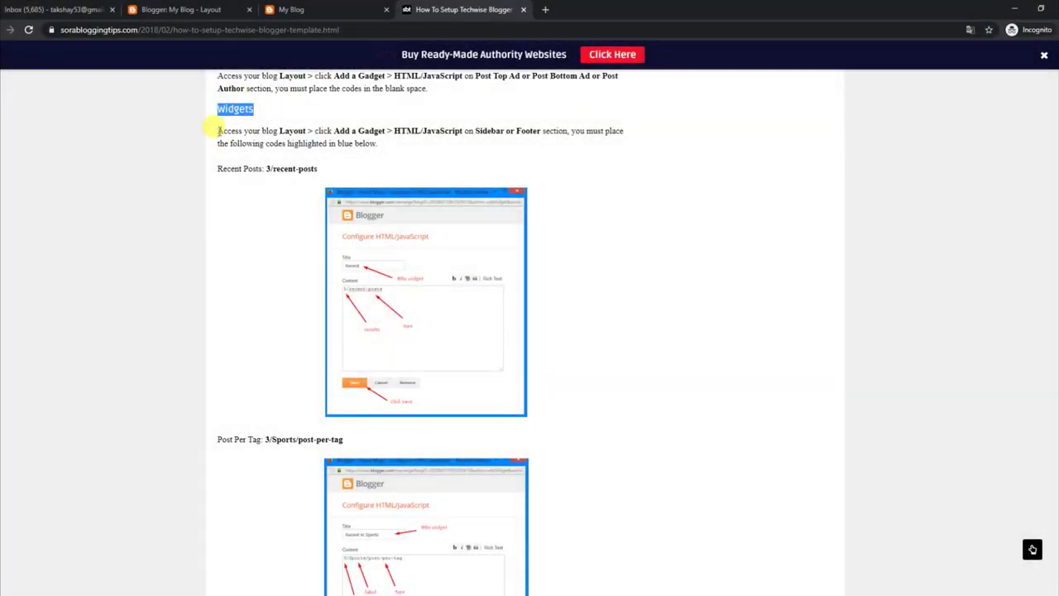
drag(219, 131, 383, 148)
drag(220, 168, 335, 176)
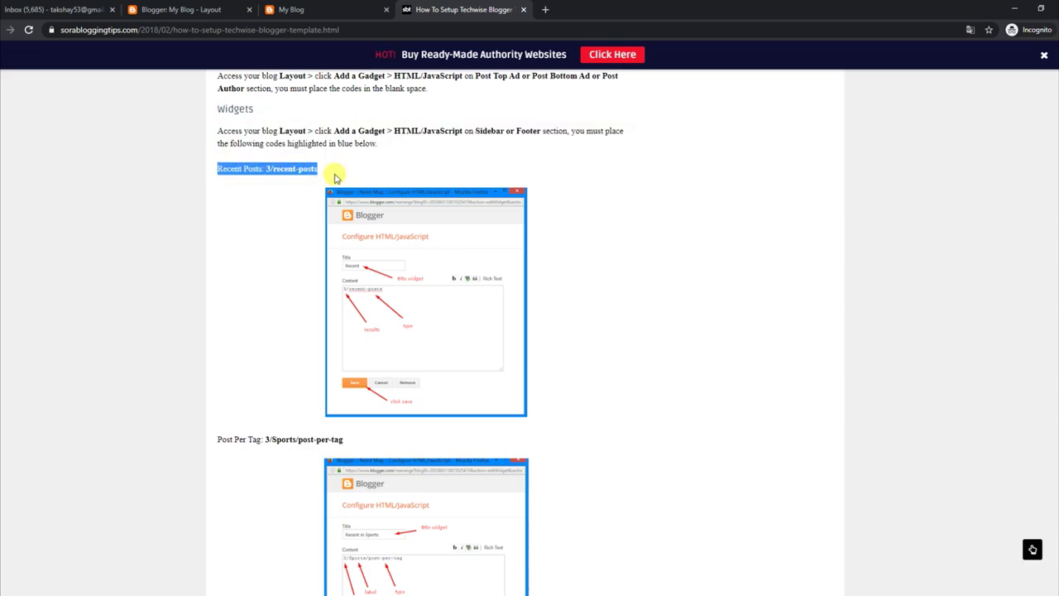
scroll(528, 372, down, 4)
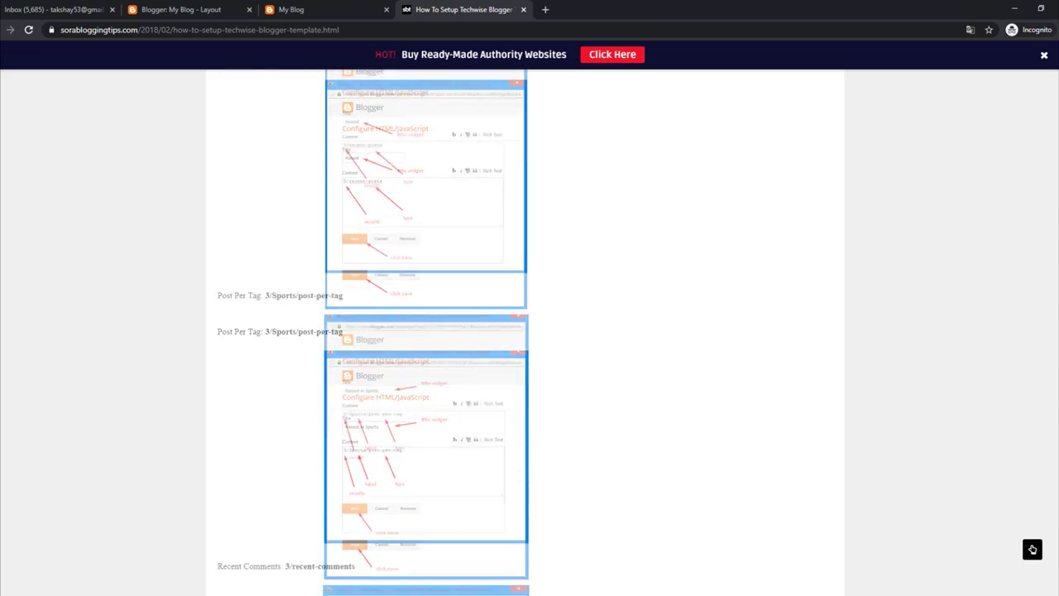
scroll(528, 373, up, 5)
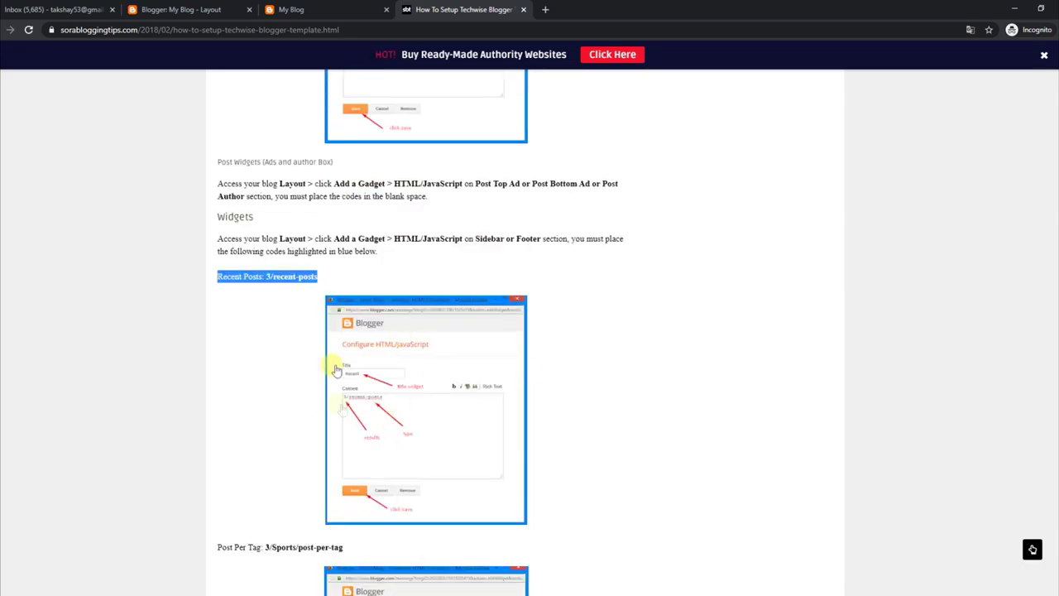
- Examine the Recent and Comments tabs of the blog's sidebar widget, and return to the guide's widget instructions
click(367, 6)
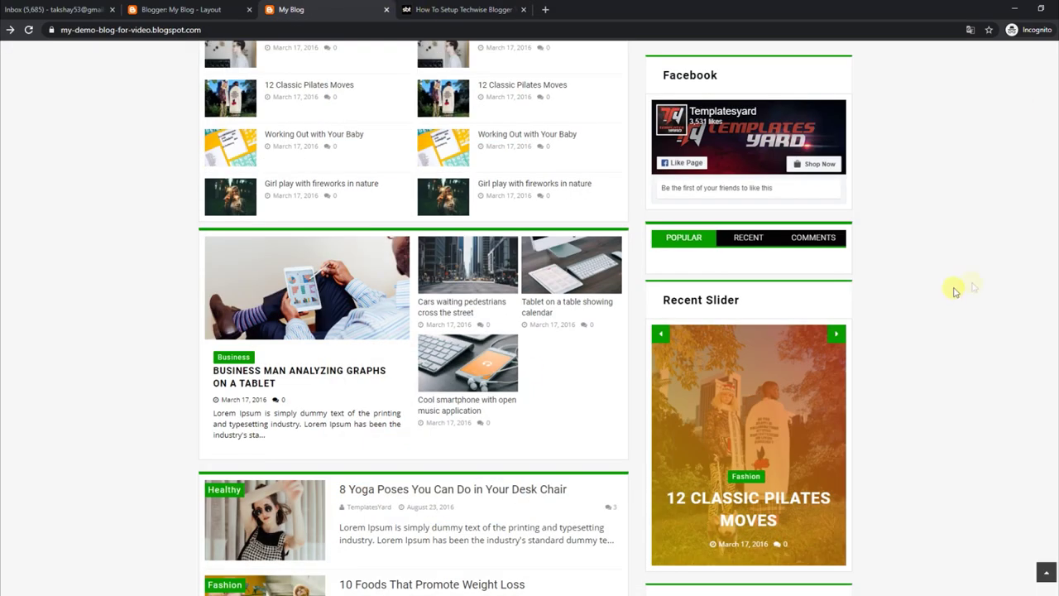
scroll(414, 331, up, 1)
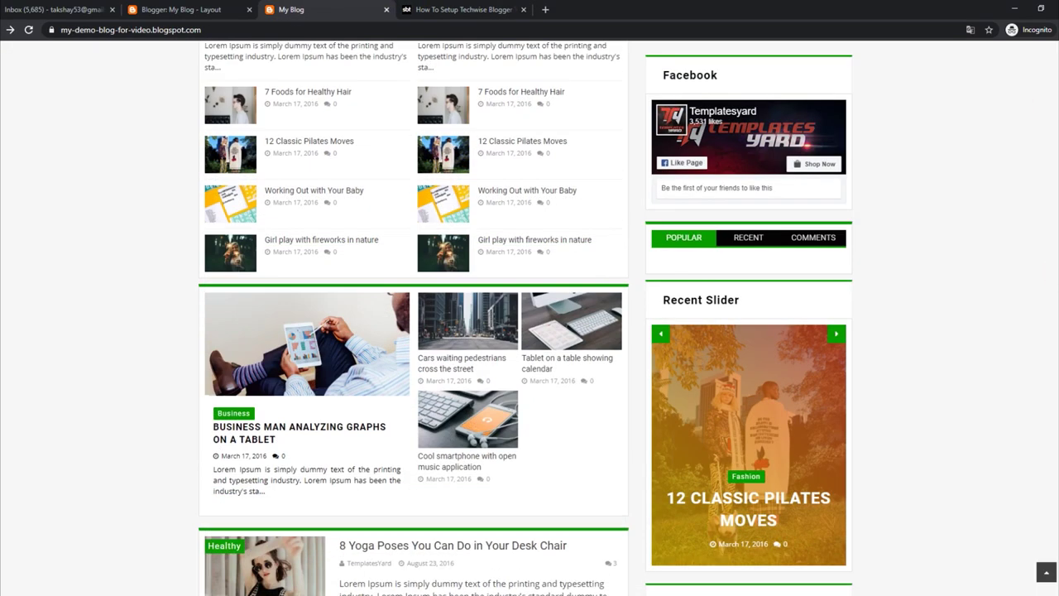
click(748, 238)
click(797, 239)
click(447, 9)
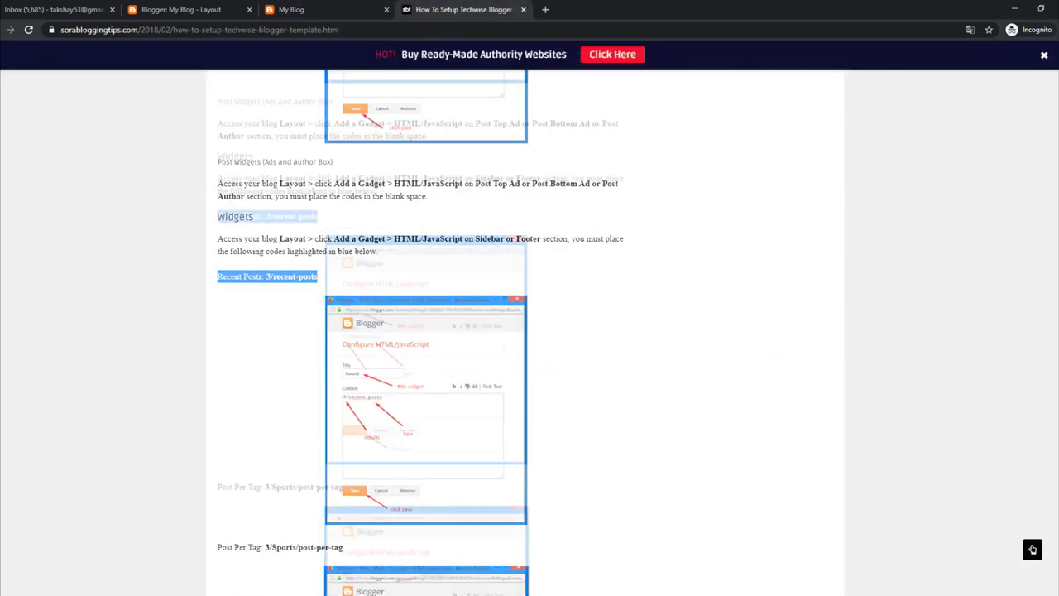
scroll(1041, 366, down, 5)
- Save the Popular gadget in the layout's Tab (1) section with last-year views, image thumbnails and up to 3 posts
click(221, 10)
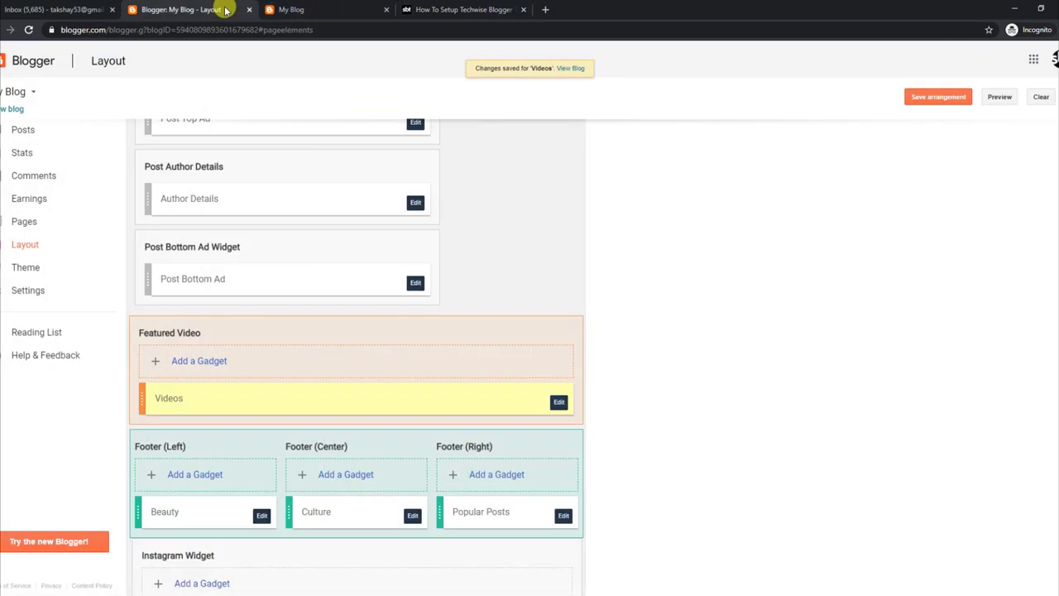
scroll(357, 357, down, 3)
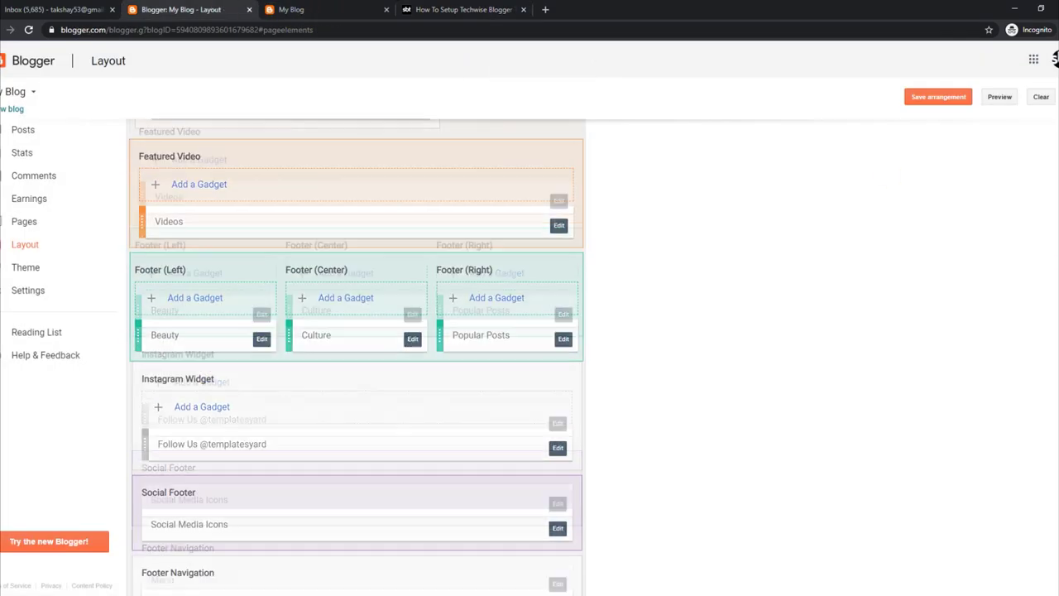
scroll(356, 357, up, 8)
scroll(553, 232, up, 3)
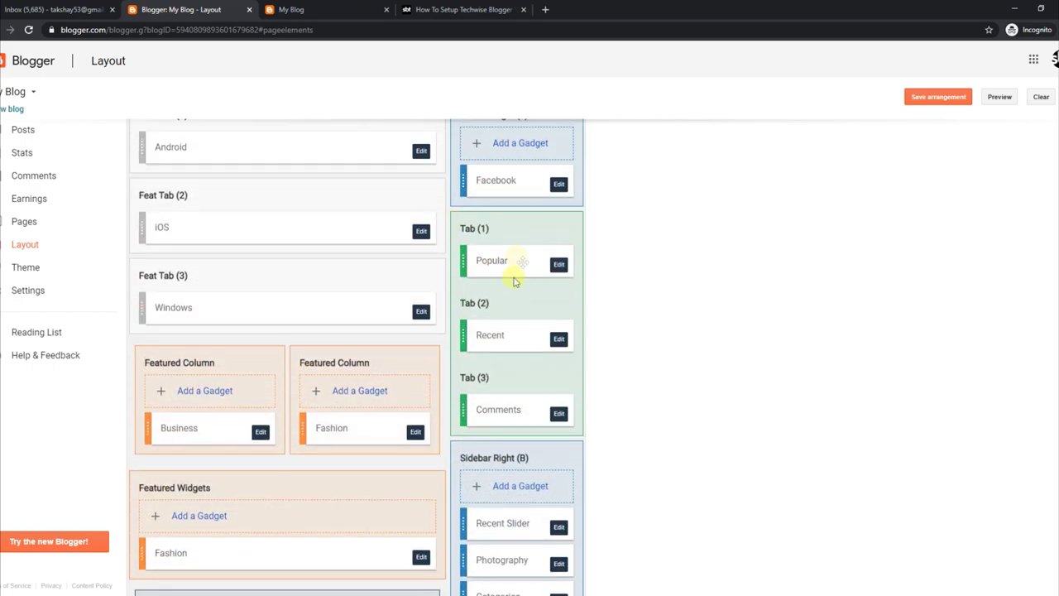
click(559, 264)
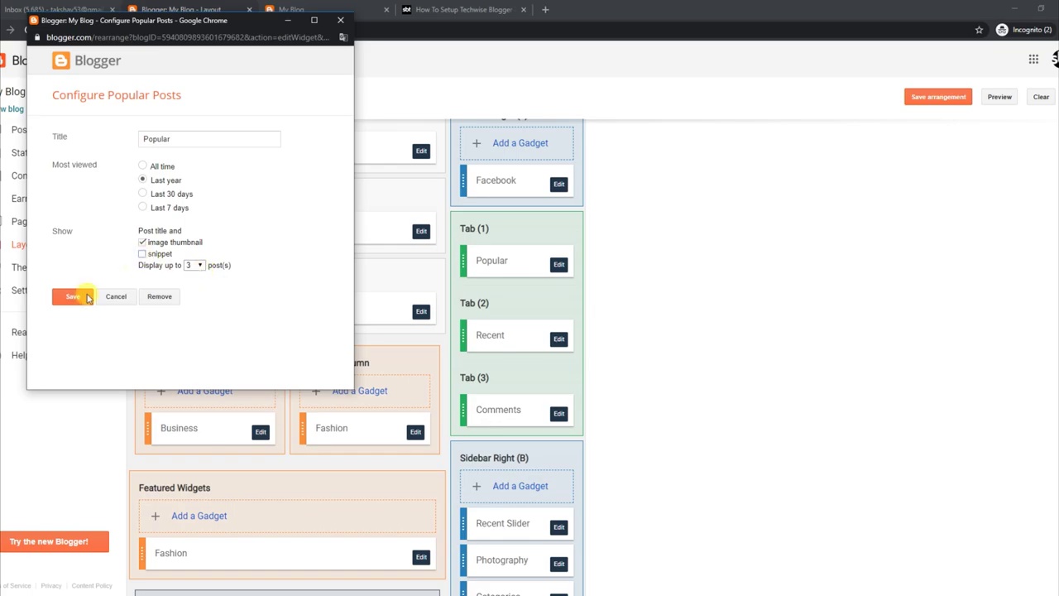
click(88, 298)
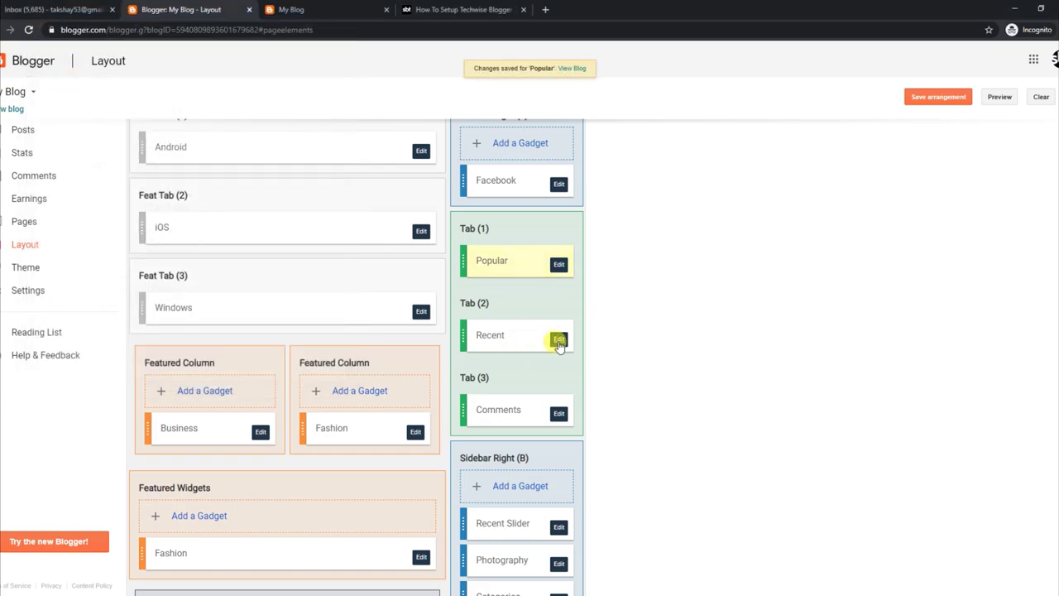
- Save the Recent gadget in Tab (2) with the content 3/recent-posts, and save the Comments gadget in Tab (3)
click(558, 339)
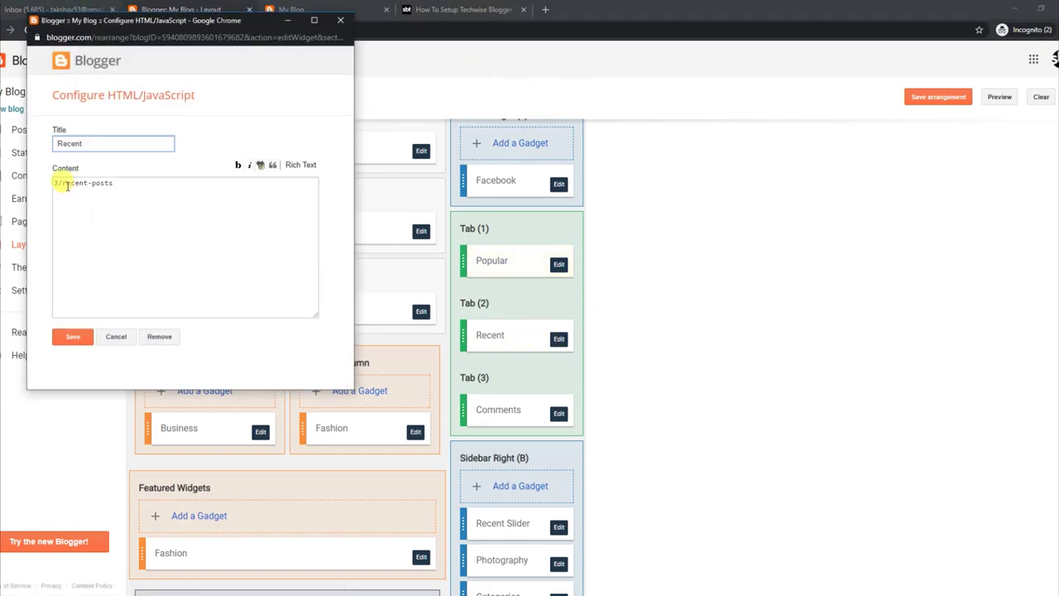
click(80, 337)
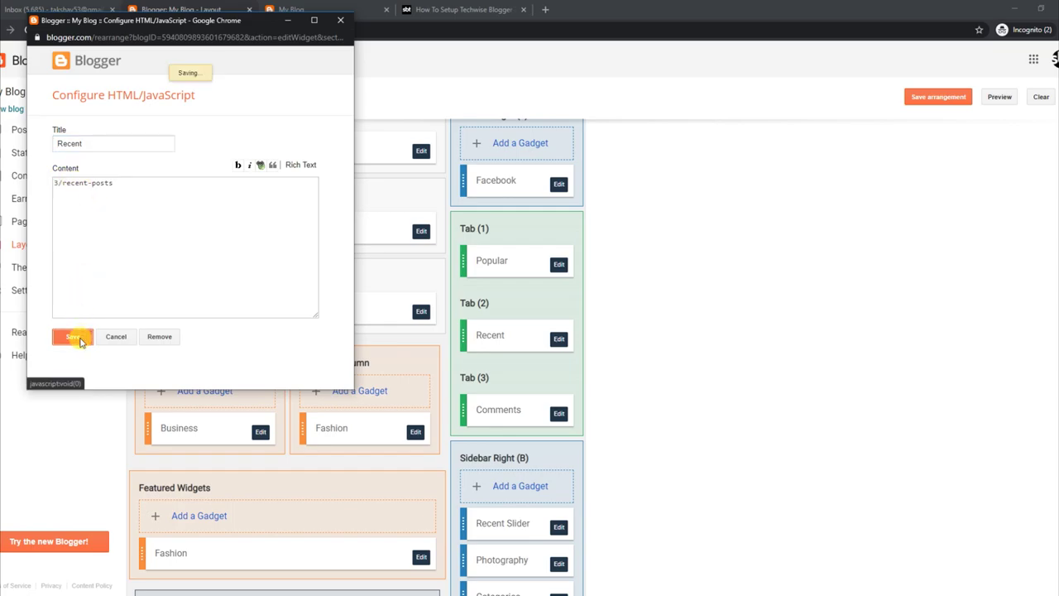
click(559, 413)
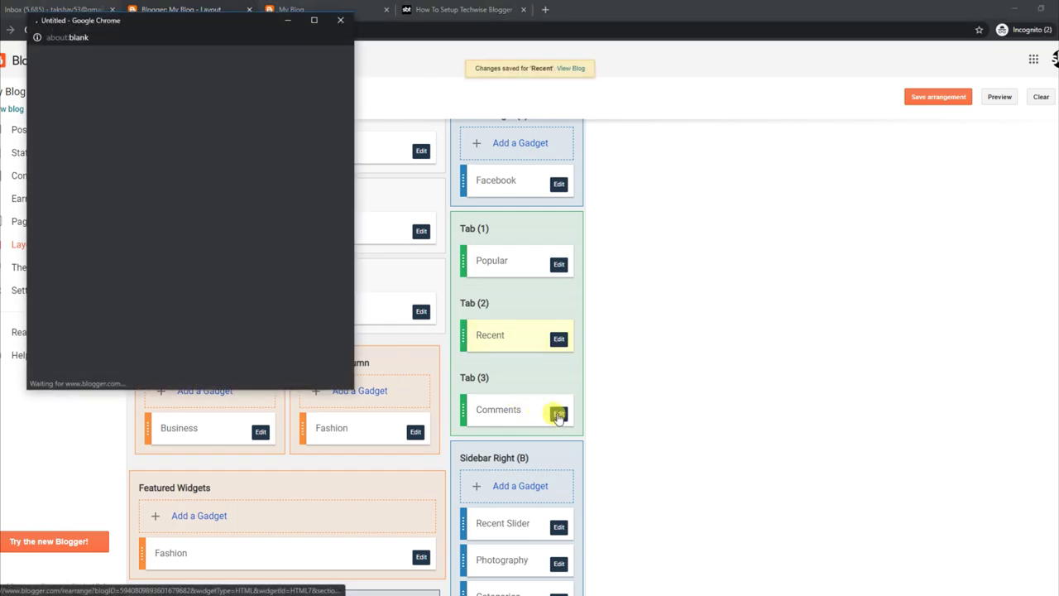
drag(91, 198, 10, 182)
click(63, 339)
- Return to the blog and view the Recent and Popular tabs of the sidebar widget
click(339, 8)
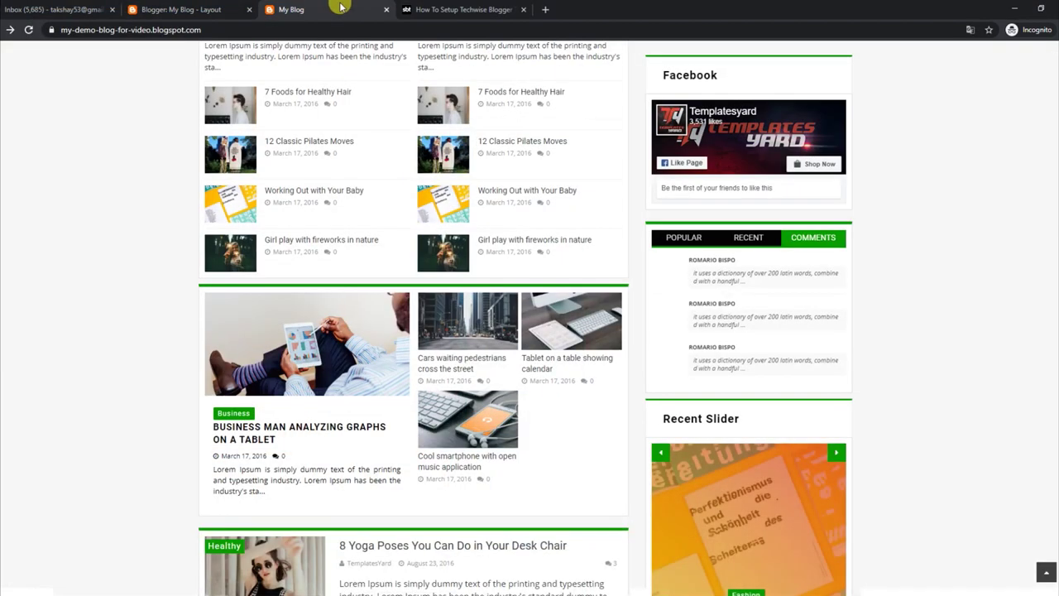
click(745, 239)
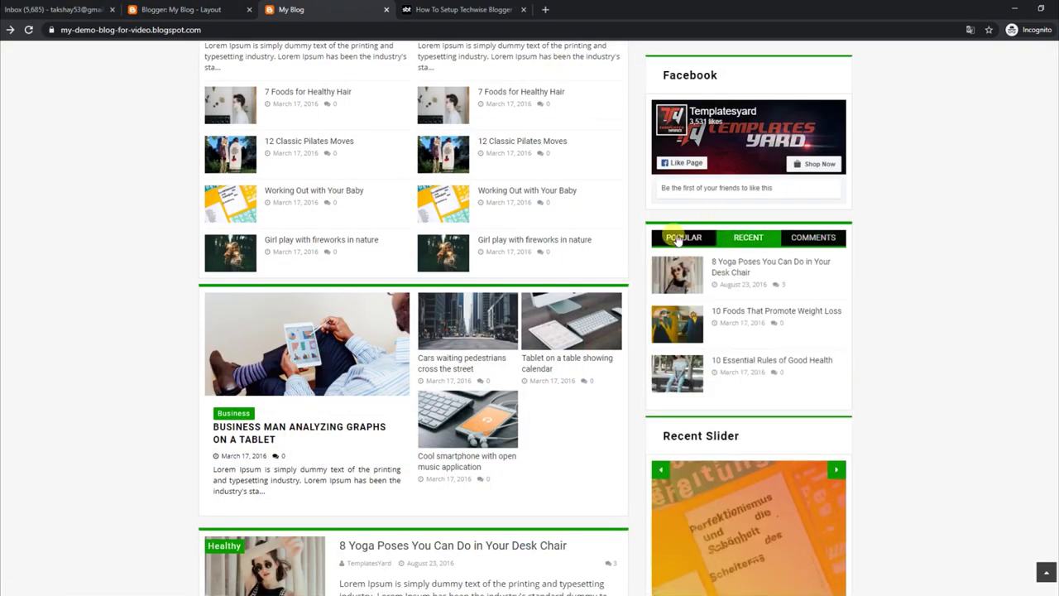
click(711, 239)
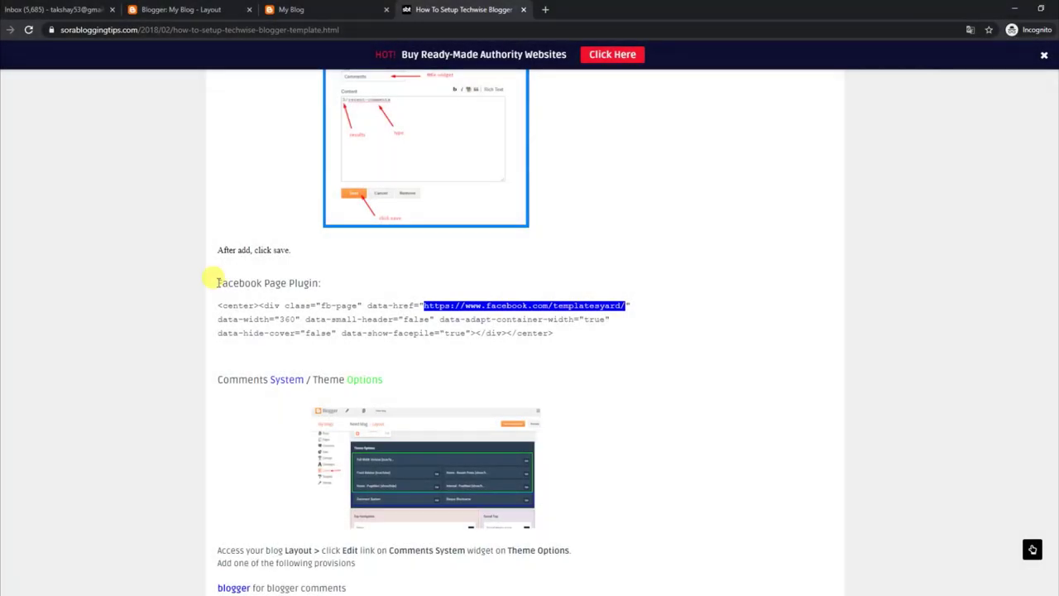
- Copy the Facebook Page Plugin code from the guide and view the Facebook widget on the blog
drag(217, 283, 324, 285)
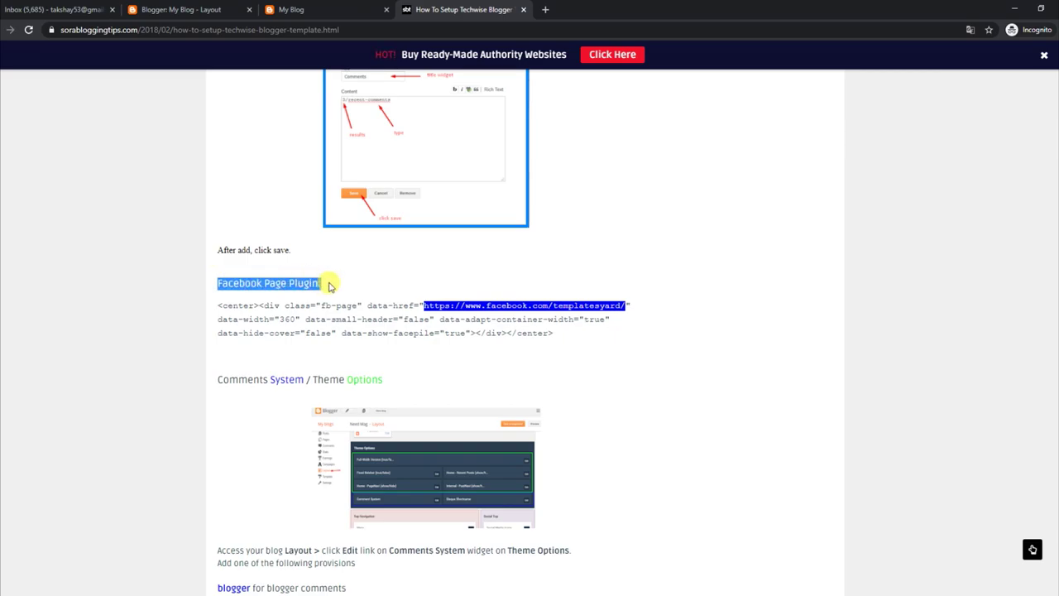
drag(218, 305, 551, 338)
right_click(478, 319)
click(499, 327)
click(346, 7)
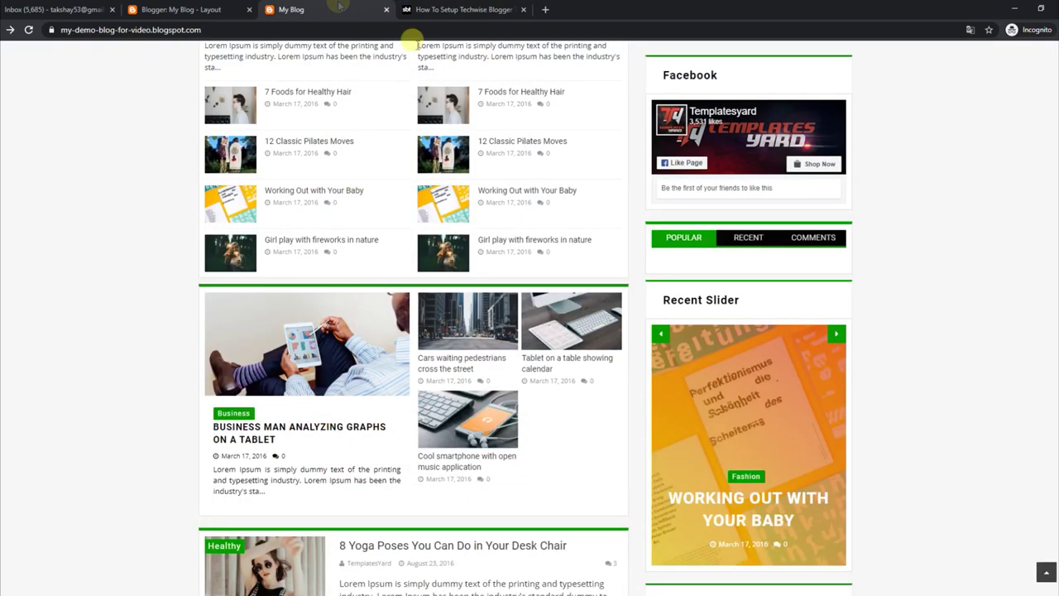
scroll(1056, 252, up, 3)
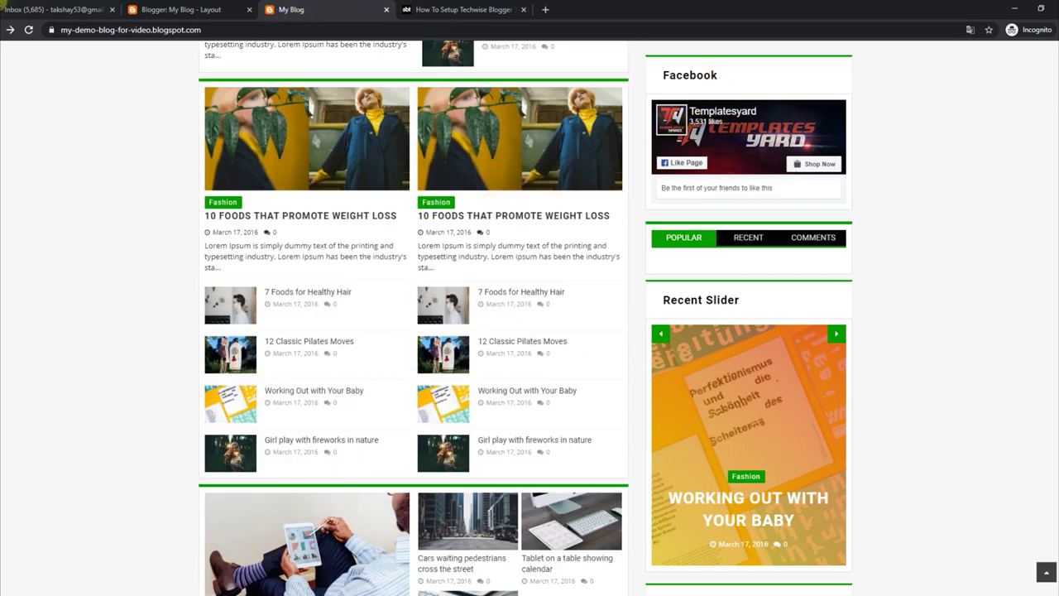
- Examine the Photography gadget's content in the layout's Sidebar Right (B) section, close it unsaved, and view the blog
click(183, 8)
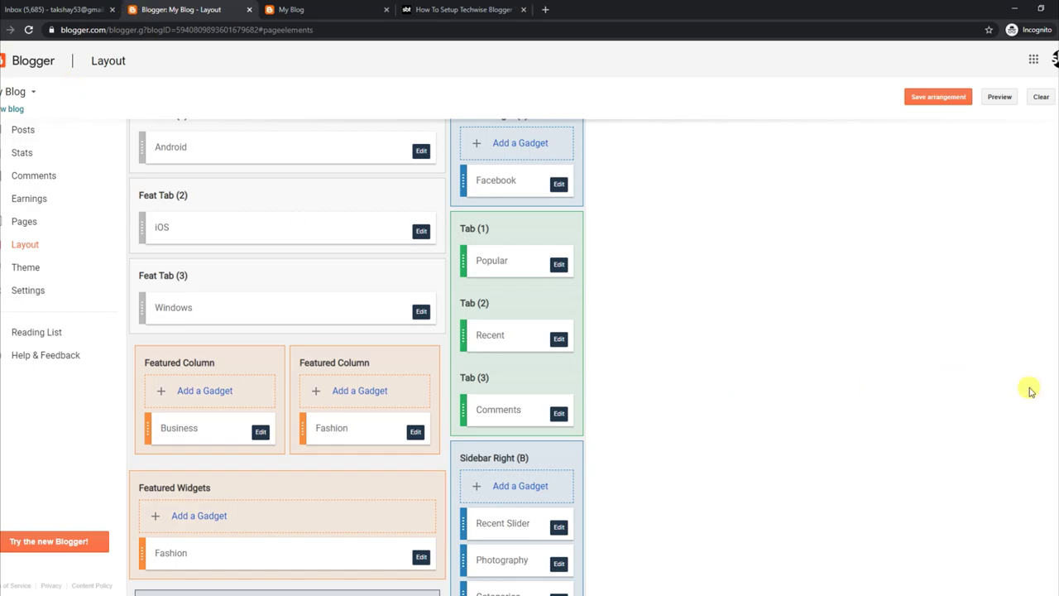
scroll(356, 356, down, 4)
scroll(356, 355, up, 5)
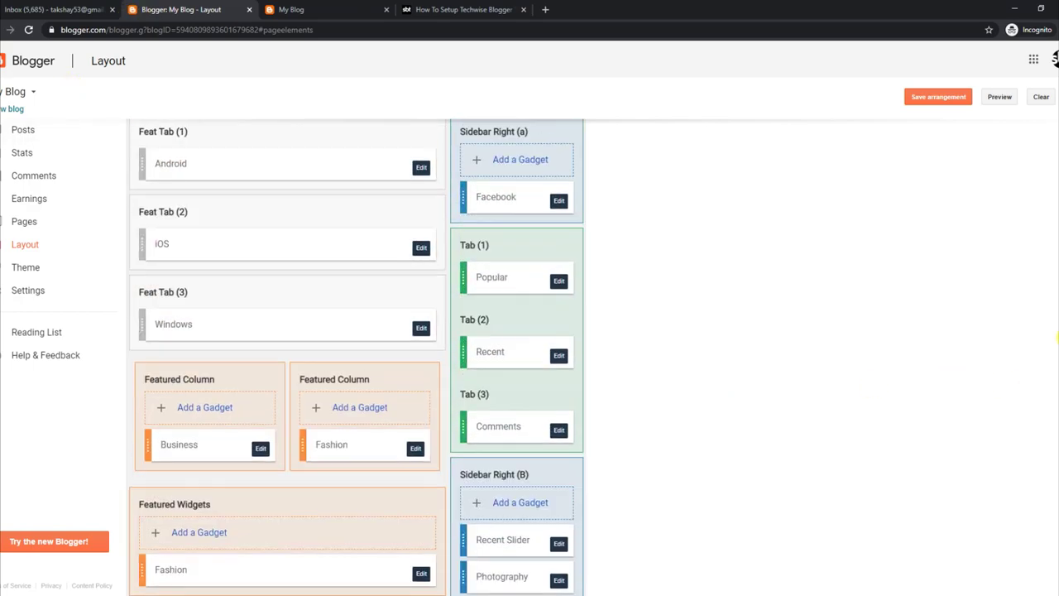
scroll(356, 356, down, 3)
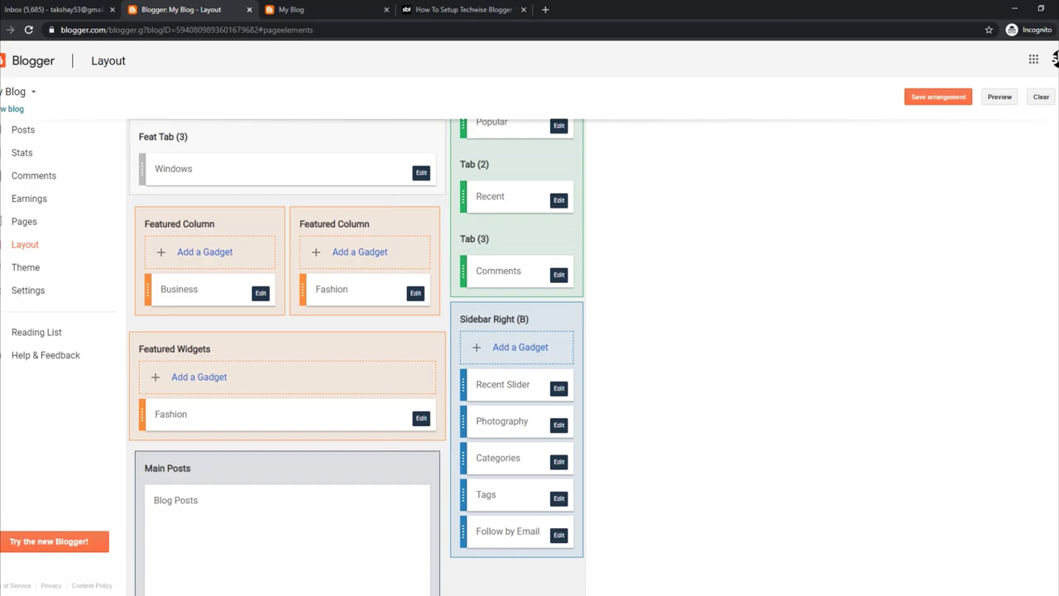
scroll(355, 356, down, 1)
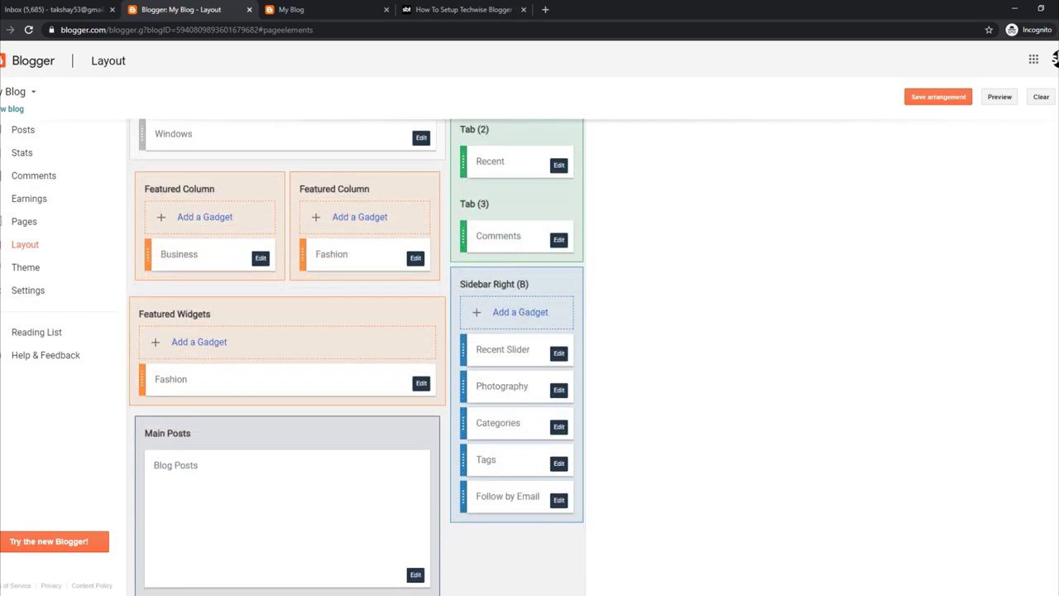
scroll(355, 356, down, 1)
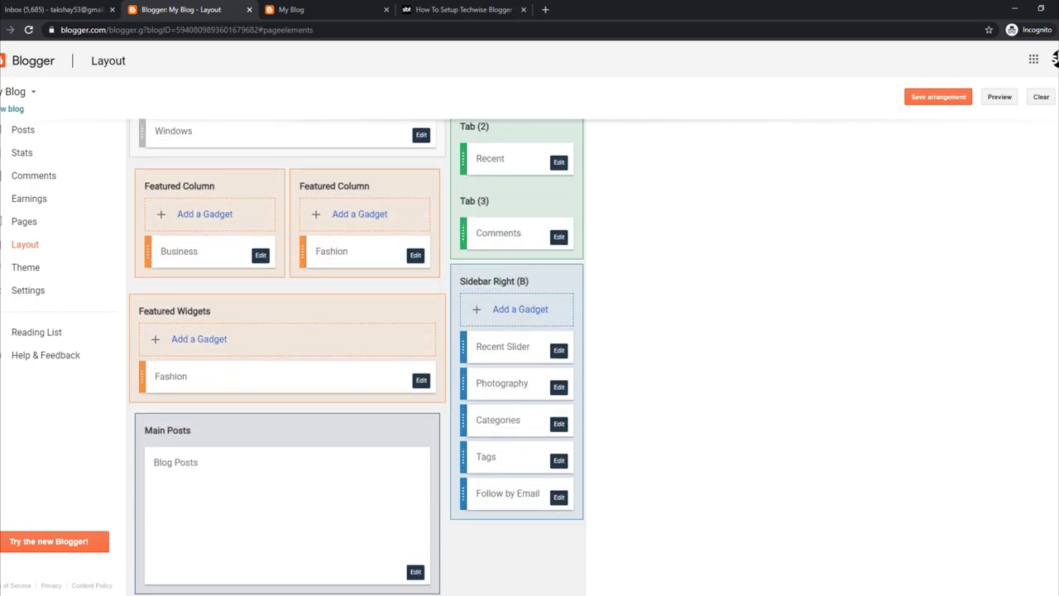
click(560, 387)
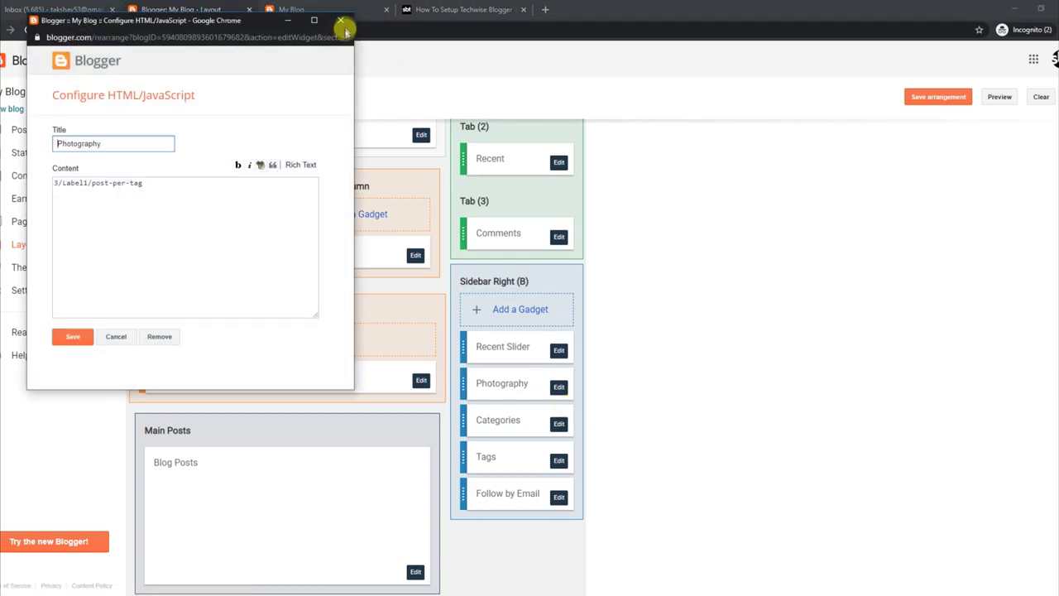
click(340, 20)
click(359, 9)
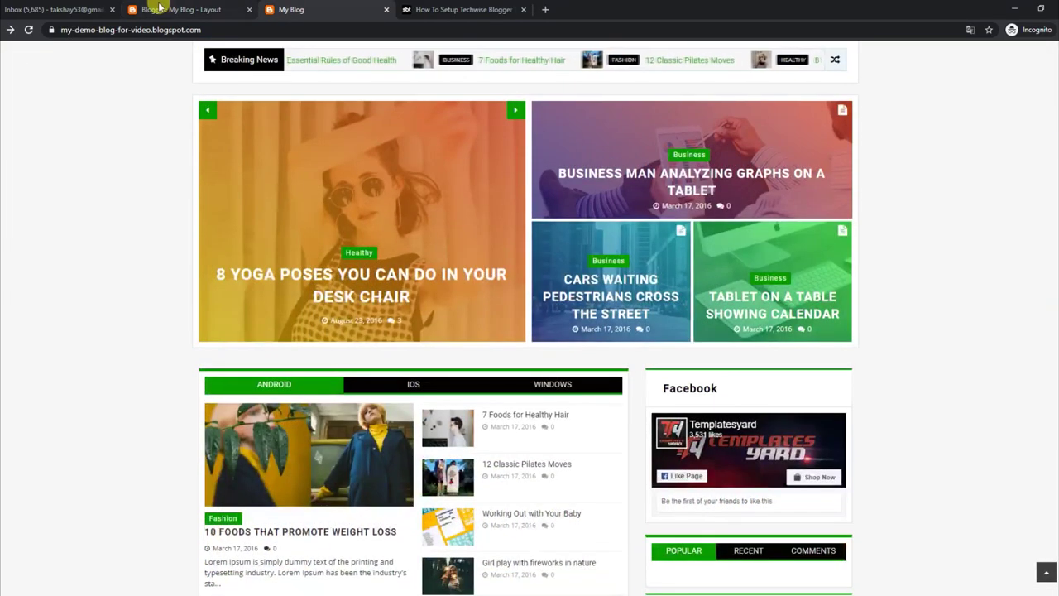
click(160, 10)
scroll(1052, 224, up, 6)
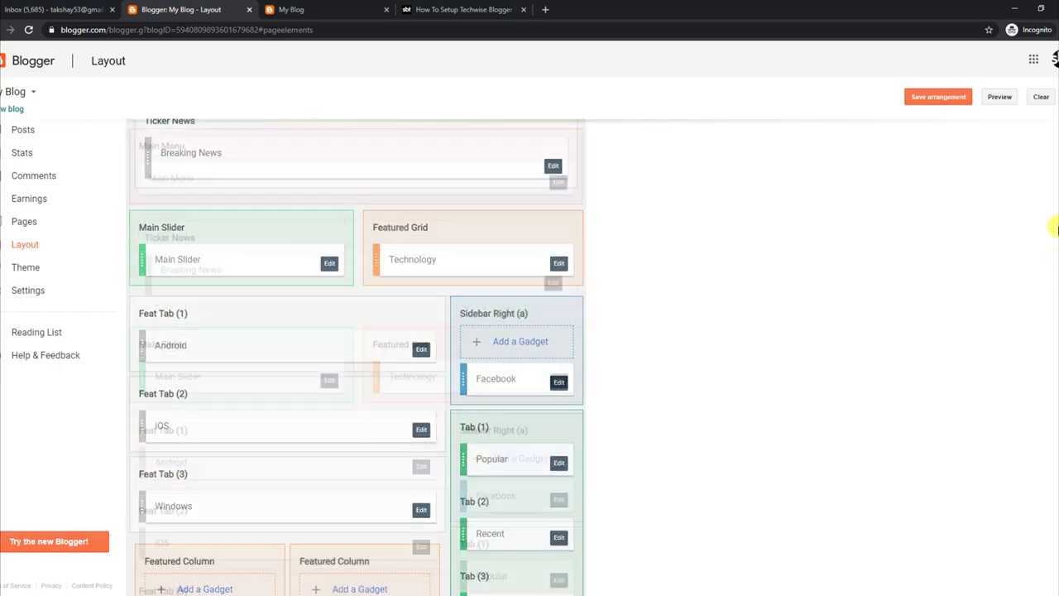
click(560, 510)
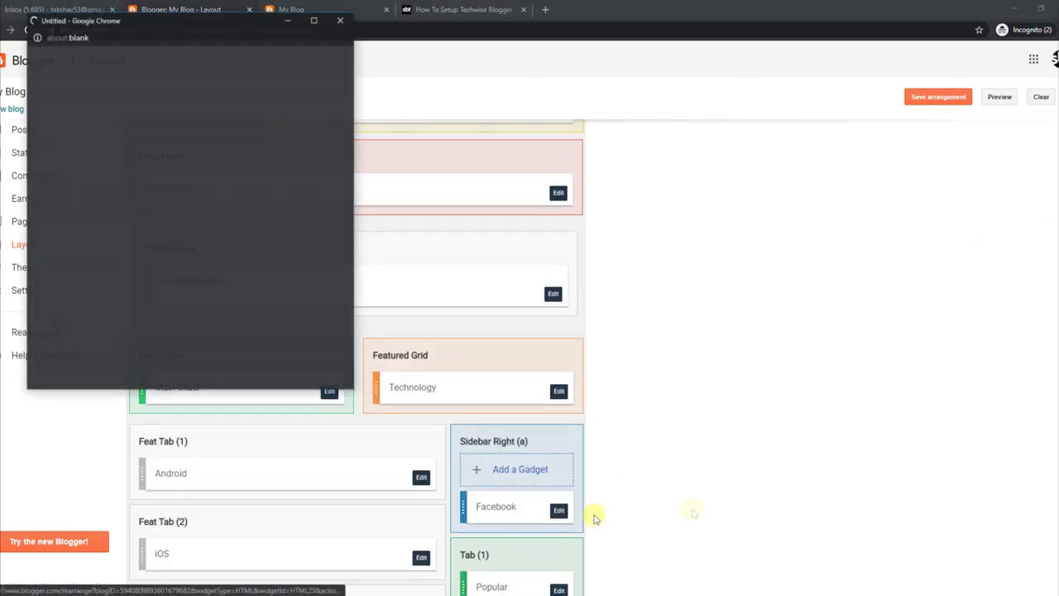
drag(204, 218, 51, 182)
click(72, 337)
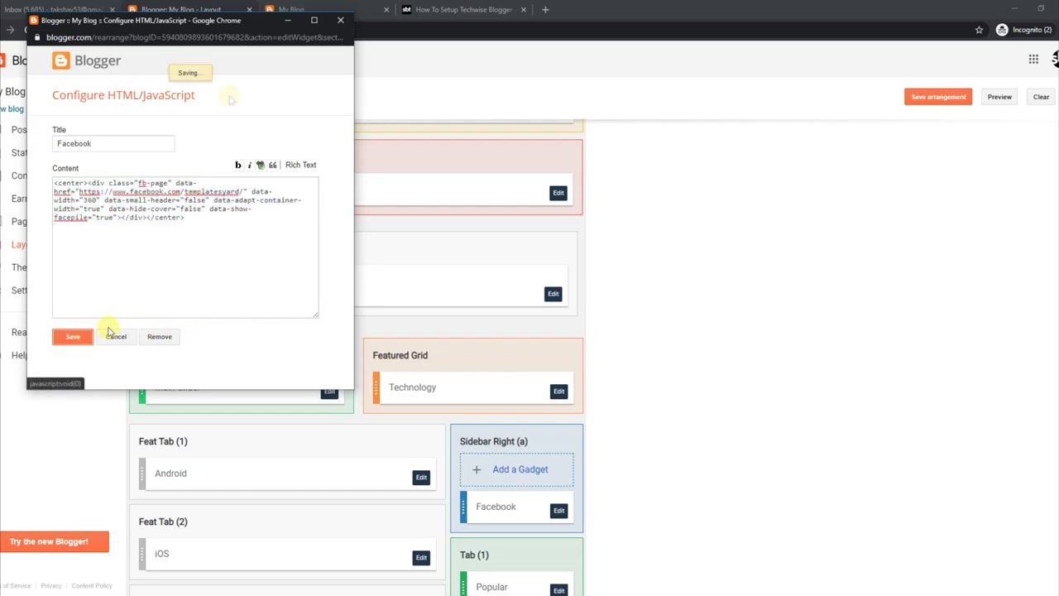
- Read the guide's Comments System / Theme Options section, covering each provision from blogger to blogger-disqus-facebook
click(336, 7)
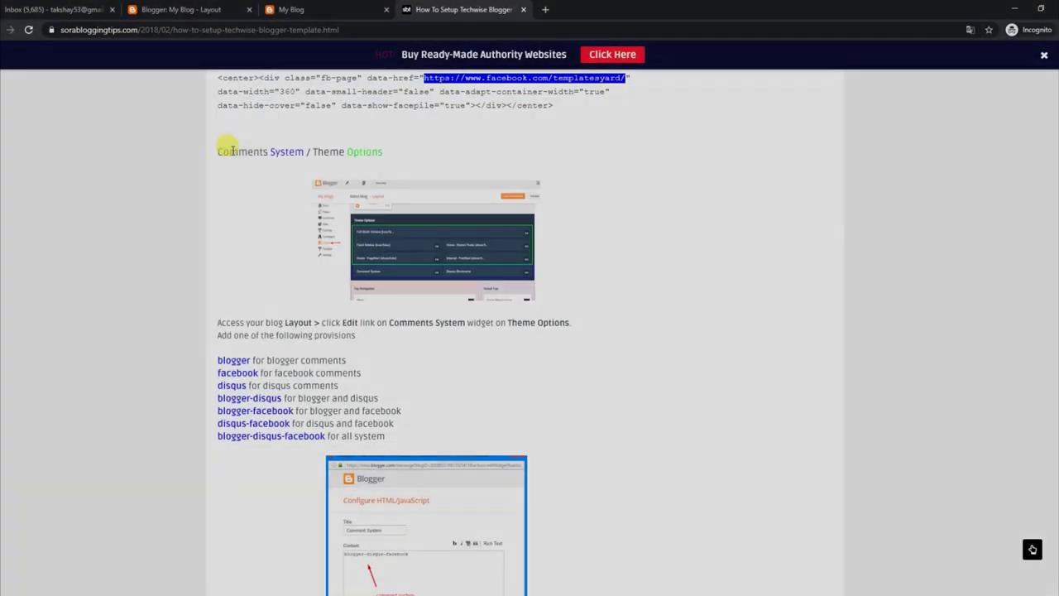
drag(218, 151, 370, 153)
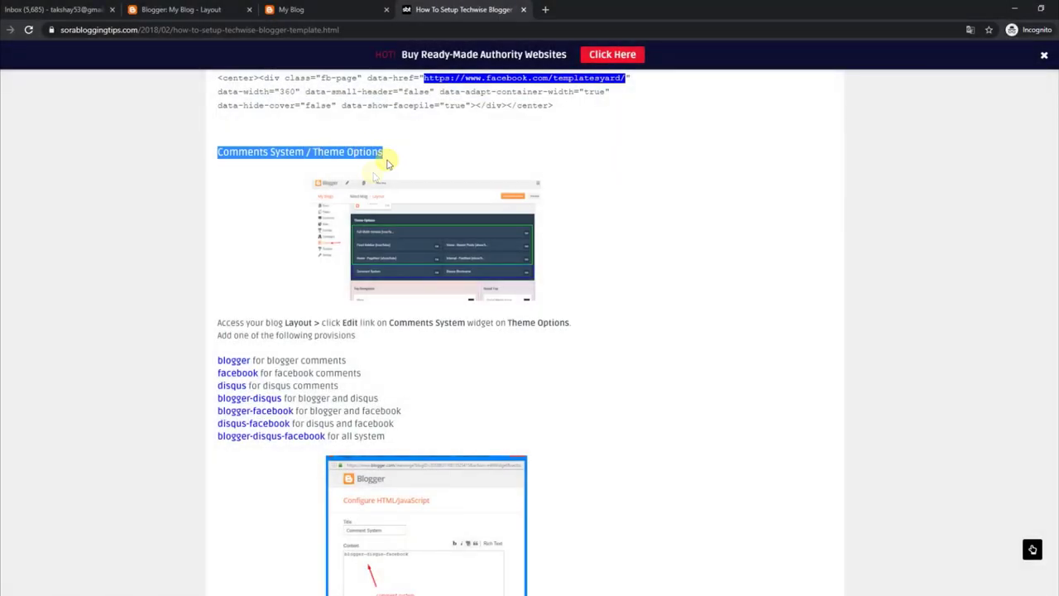
drag(219, 321, 370, 336)
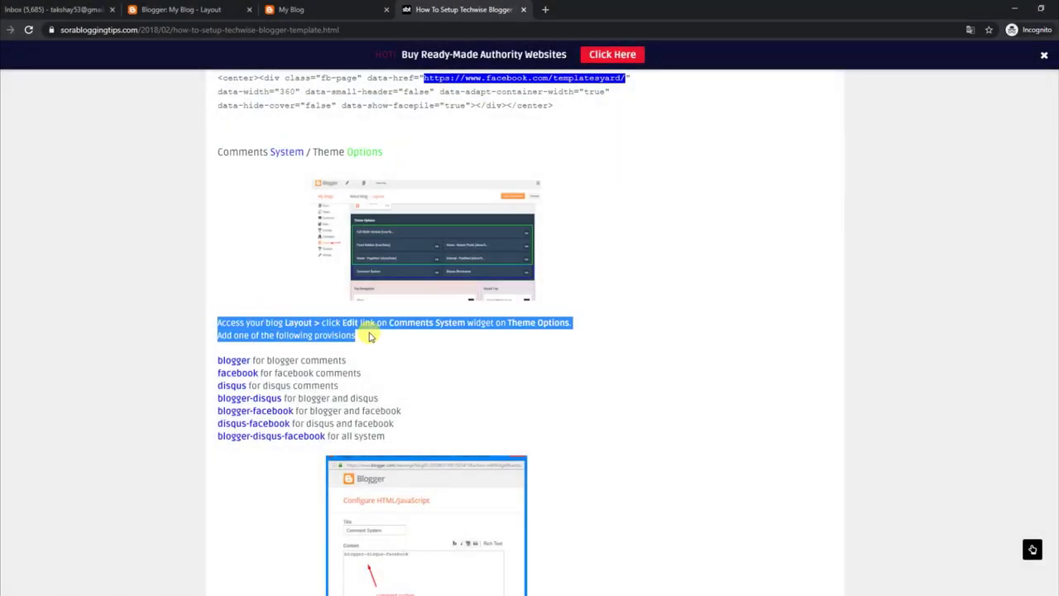
scroll(529, 332, down, 2)
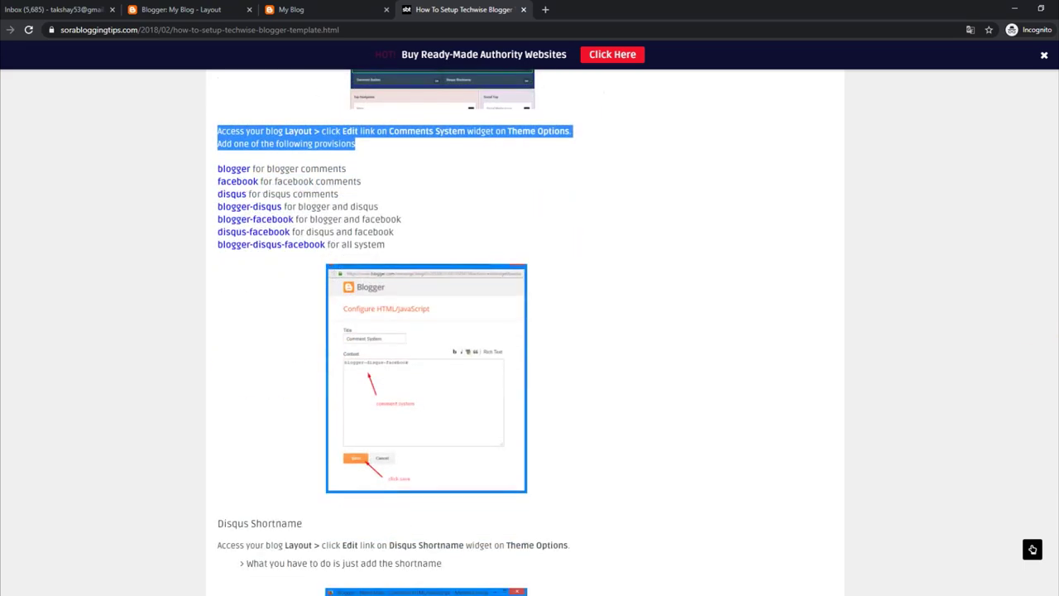
drag(220, 165, 366, 176)
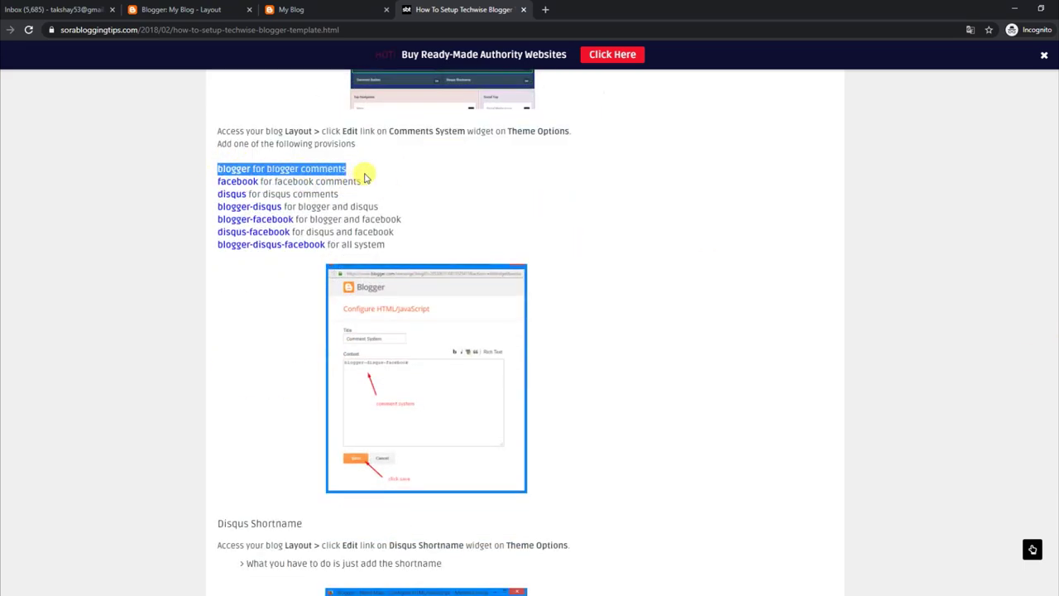
drag(217, 180, 283, 182)
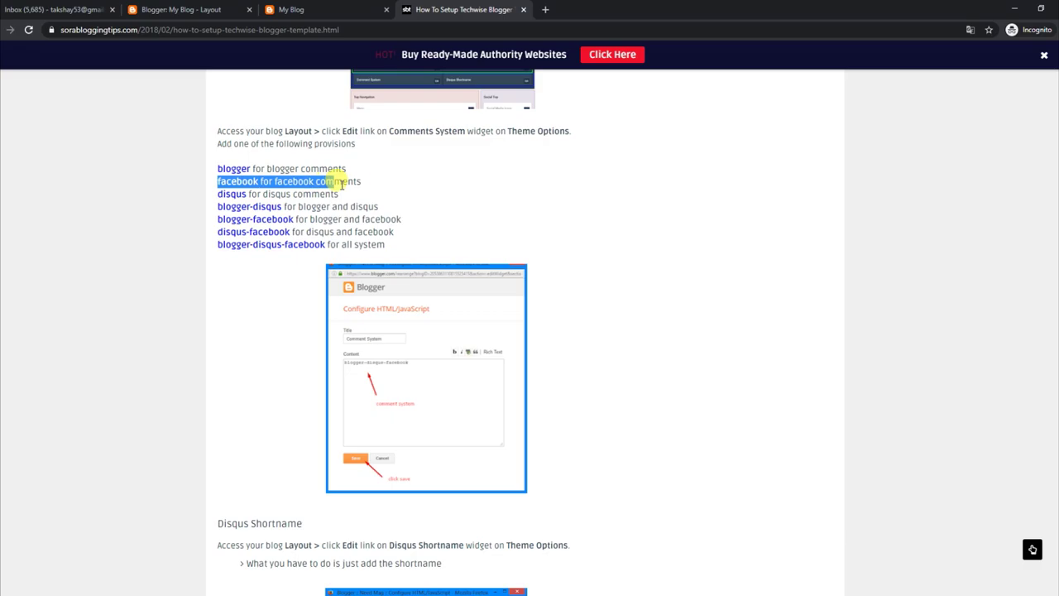
drag(217, 194, 340, 199)
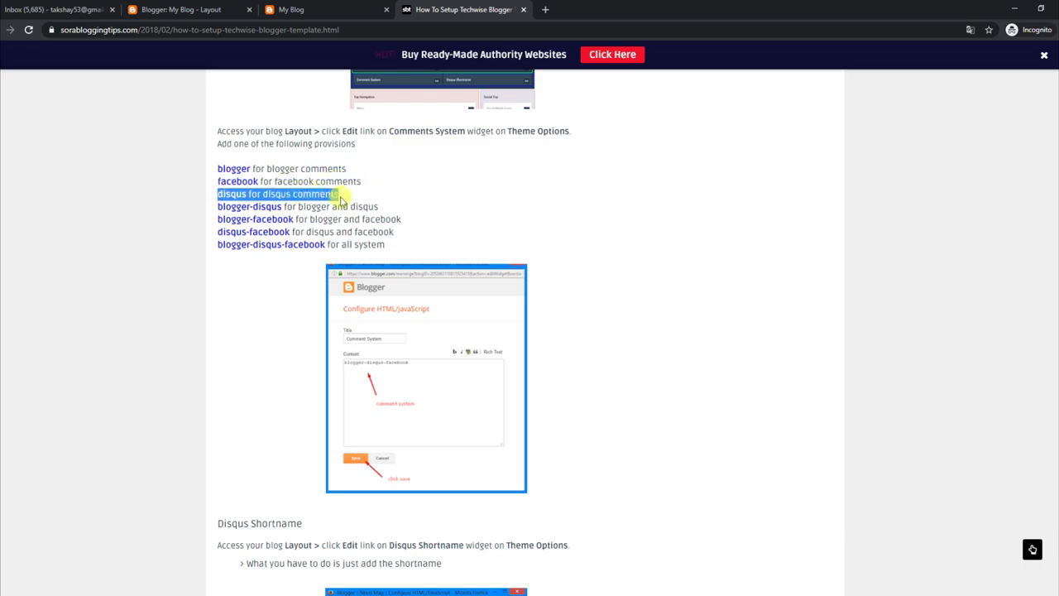
drag(217, 208, 378, 204)
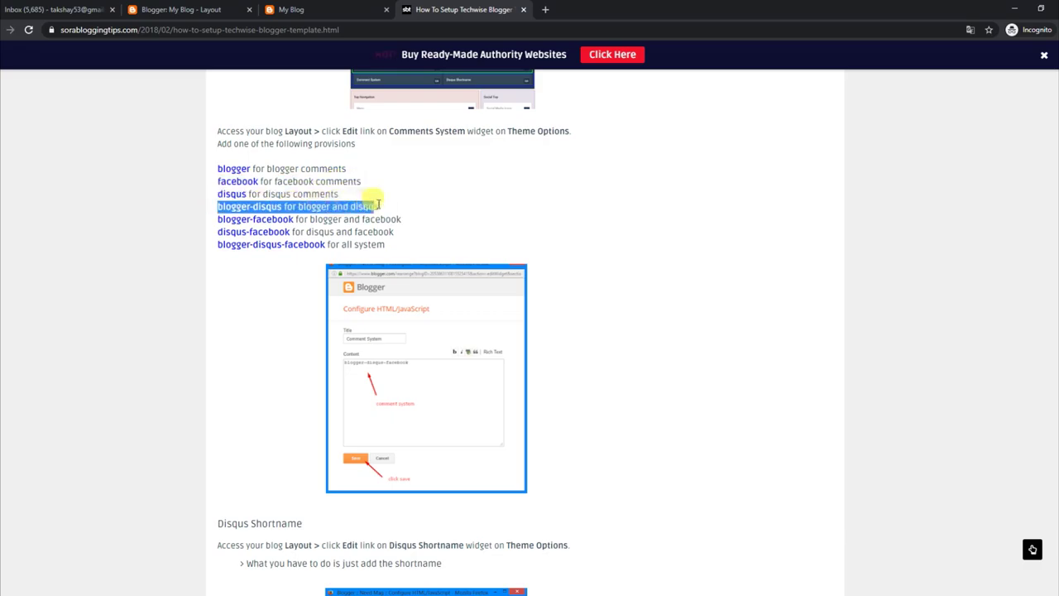
drag(217, 219, 351, 218)
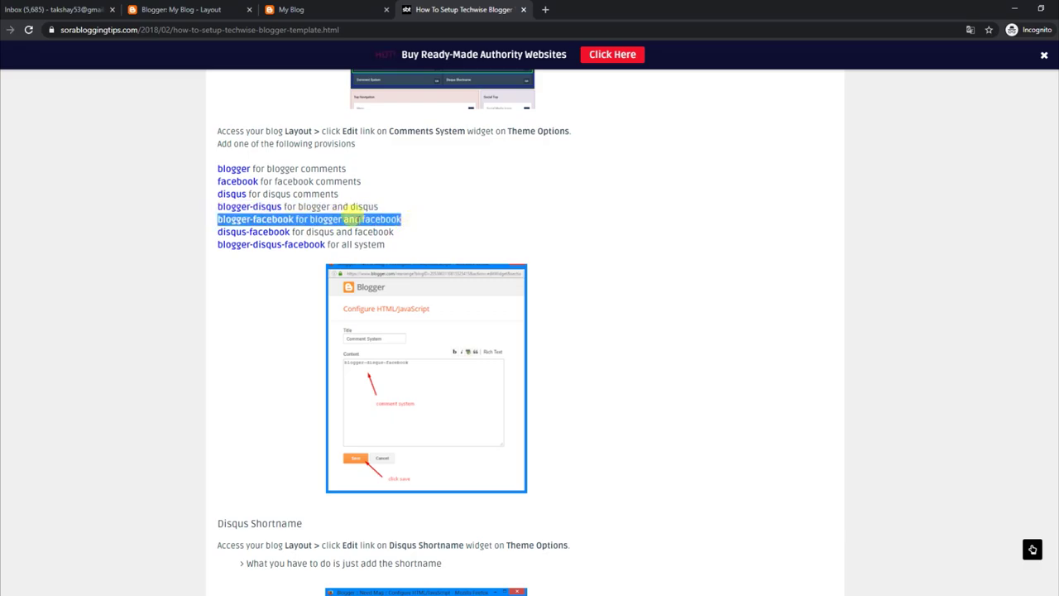
drag(222, 232, 395, 234)
drag(219, 244, 398, 244)
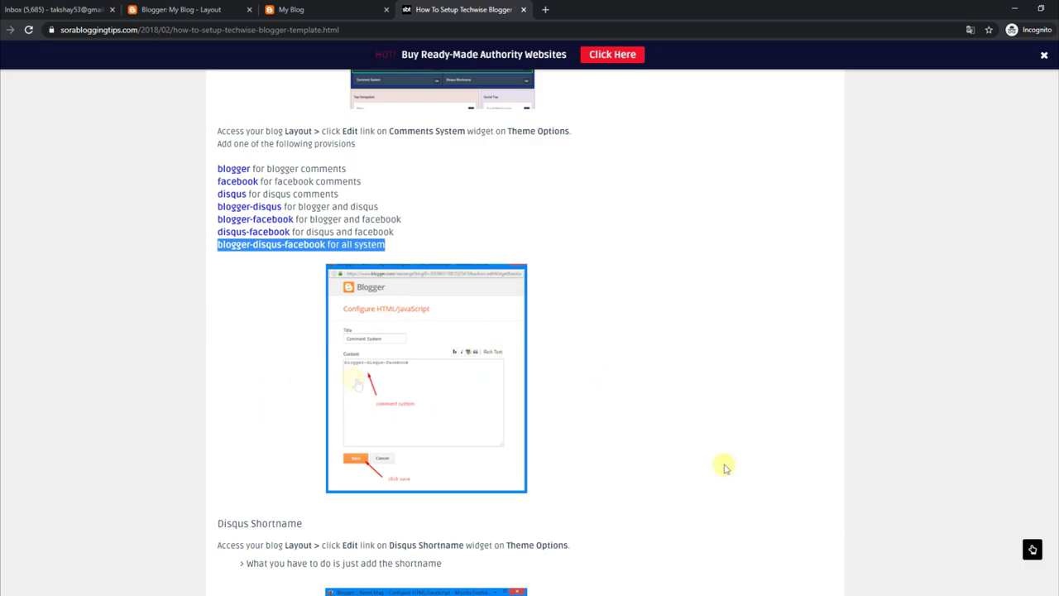
- Read the guide's Disqus Shortname instructions for the Theme Options widget
scroll(628, 271, down, 5)
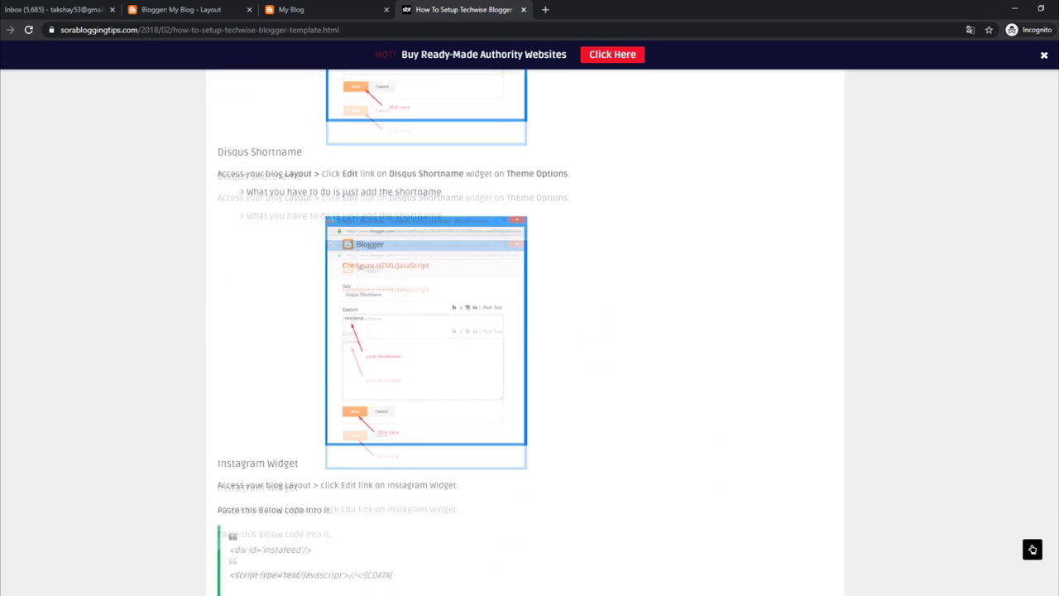
drag(219, 152, 306, 156)
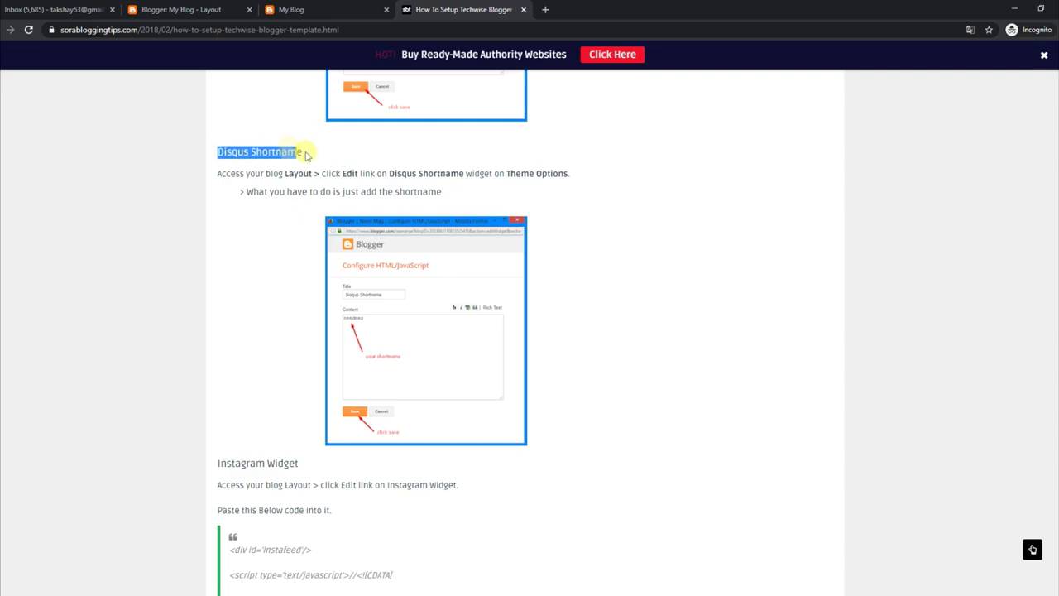
drag(219, 171, 530, 193)
- View the blog, return to the layout's Theme Options, and open the Fixed Sidebar gadget, closing it unsaved
click(298, 9)
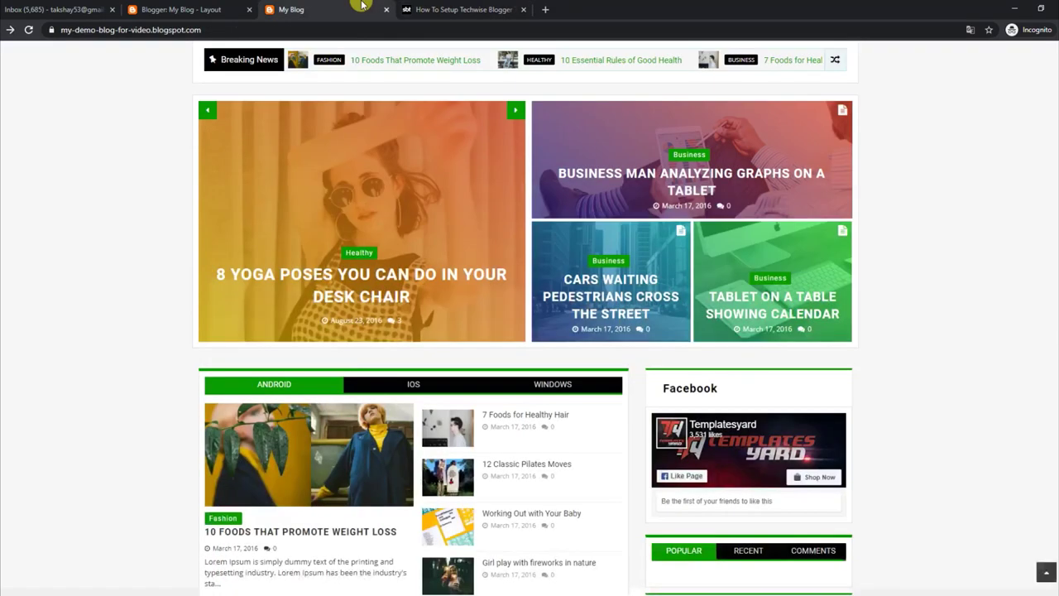
click(230, 7)
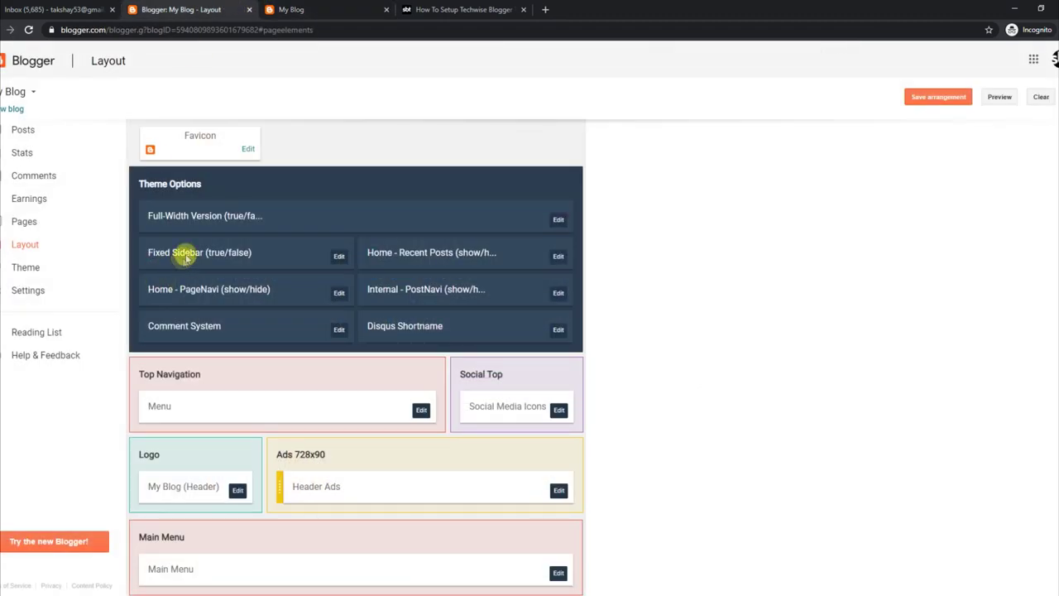
click(347, 259)
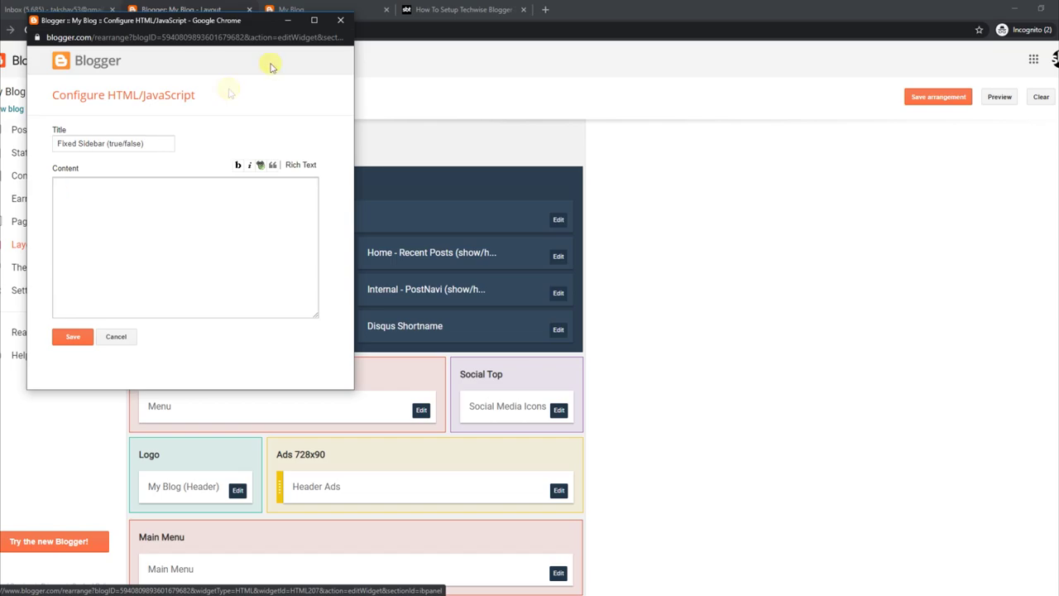
click(347, 27)
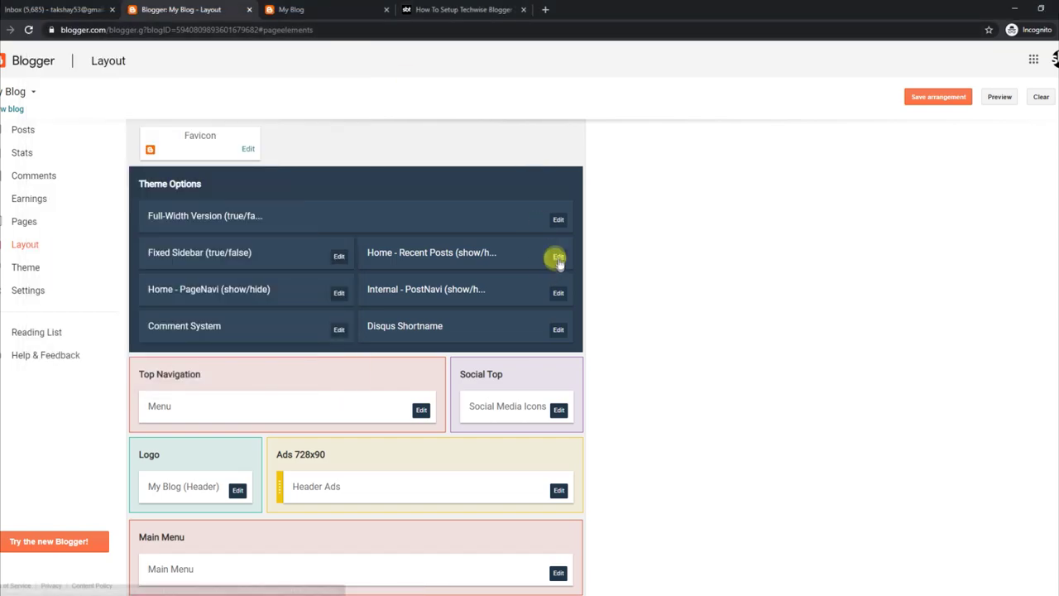
- Set the Home - Recent Posts and Home - PageNavi gadgets in Theme Options to show, and save each
click(559, 257)
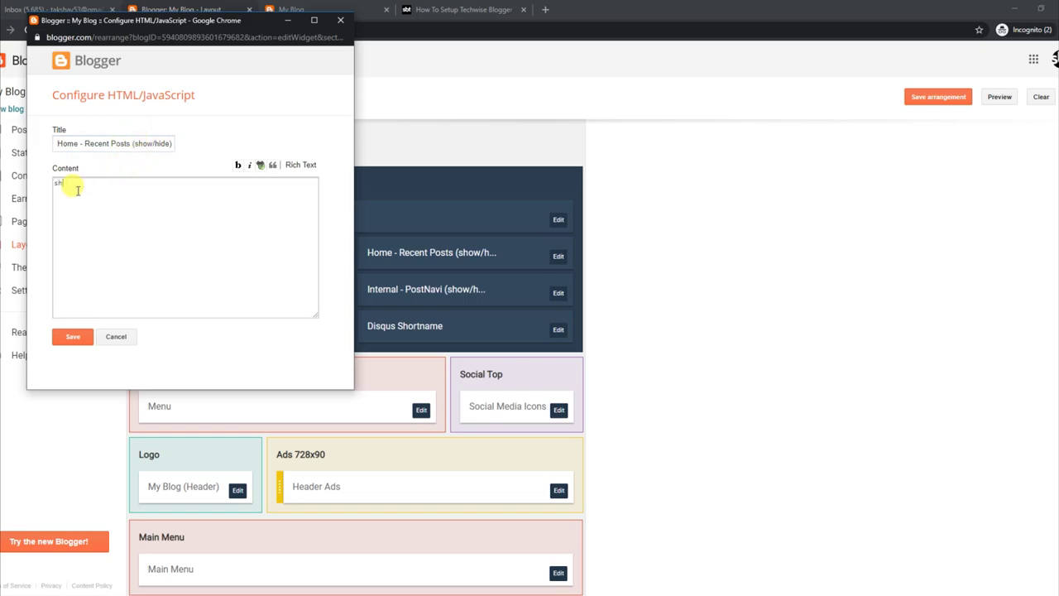
click(72, 336)
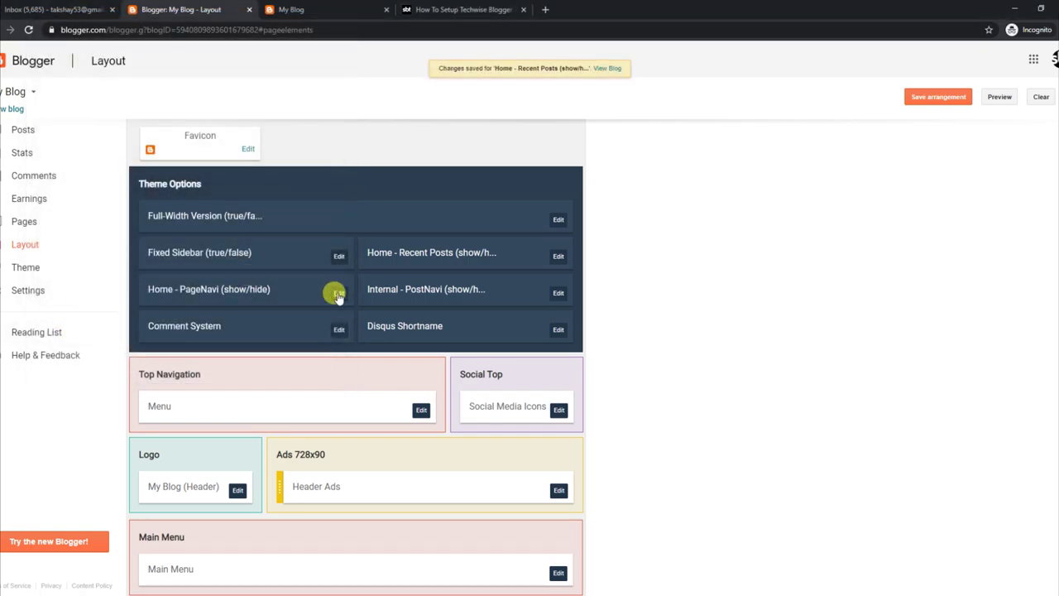
click(339, 294)
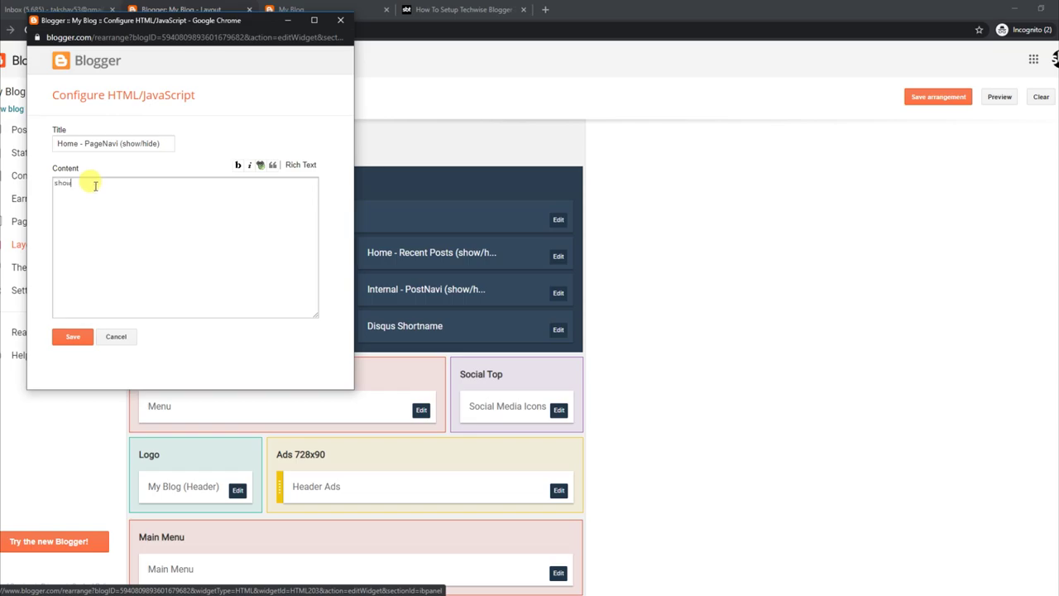
click(86, 337)
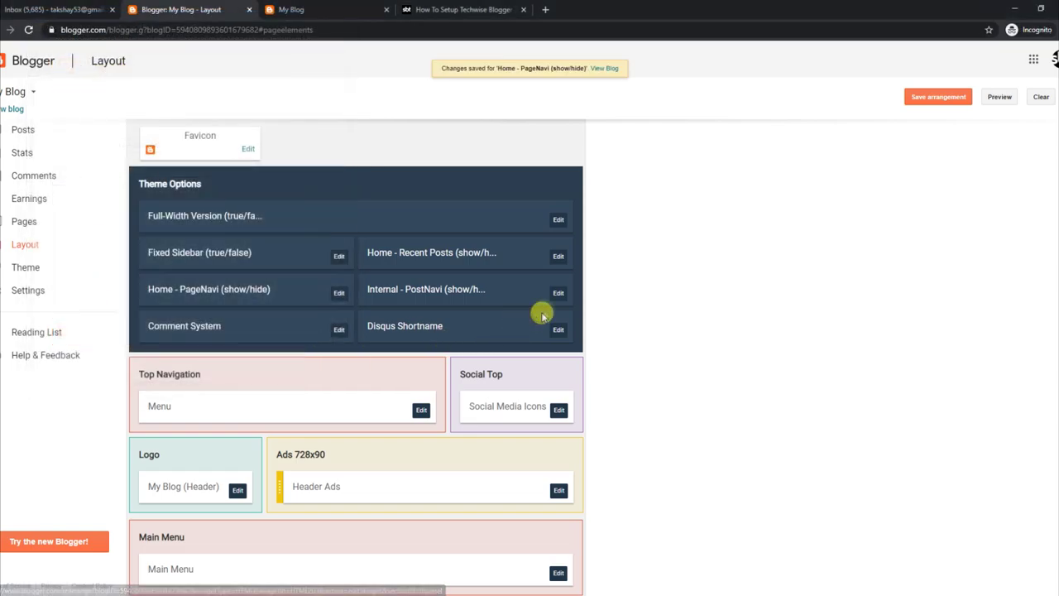
- Save the Comment System gadget with blogger-disqus-facebook and the Disqus Shortname gadget with techwise
click(339, 329)
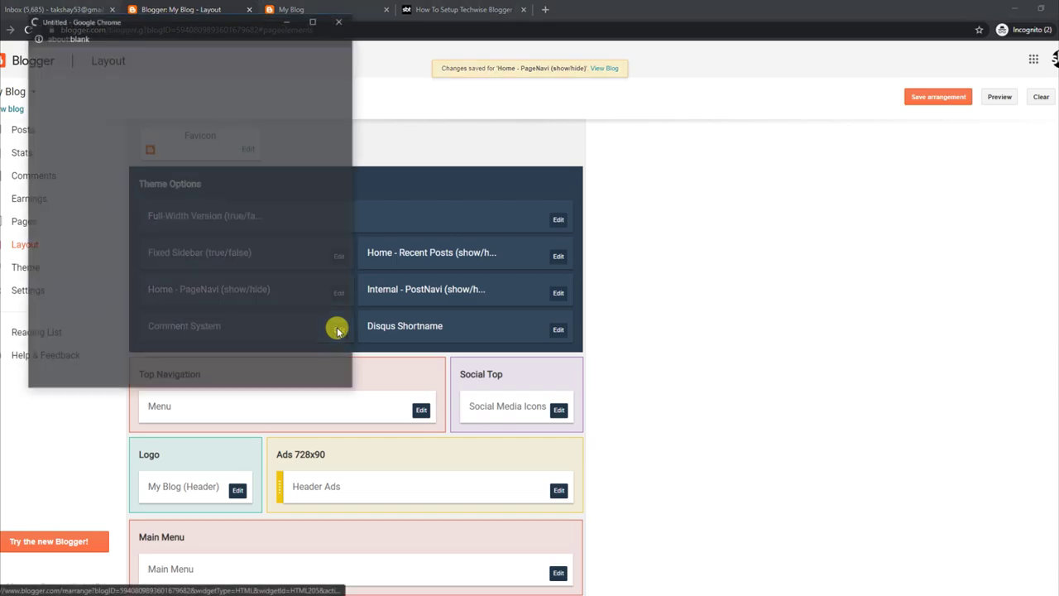
drag(101, 194, 123, 193)
click(81, 331)
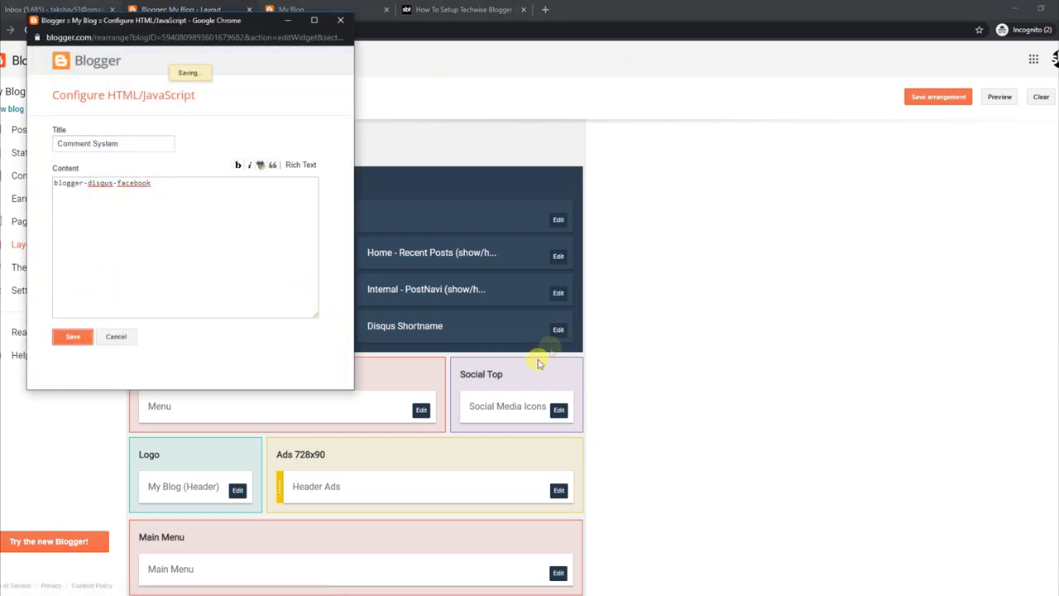
click(558, 330)
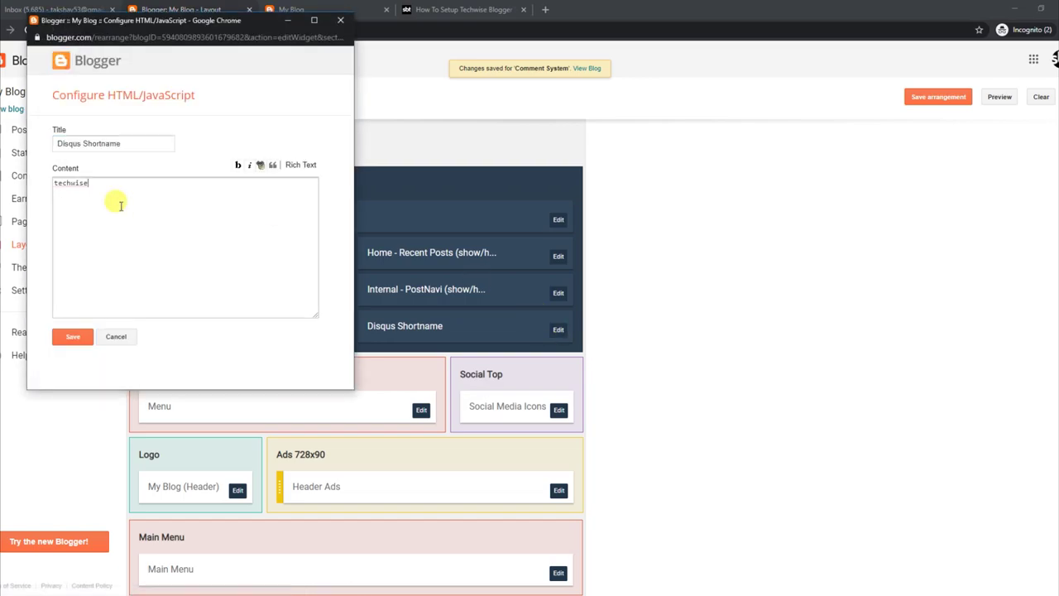
click(73, 336)
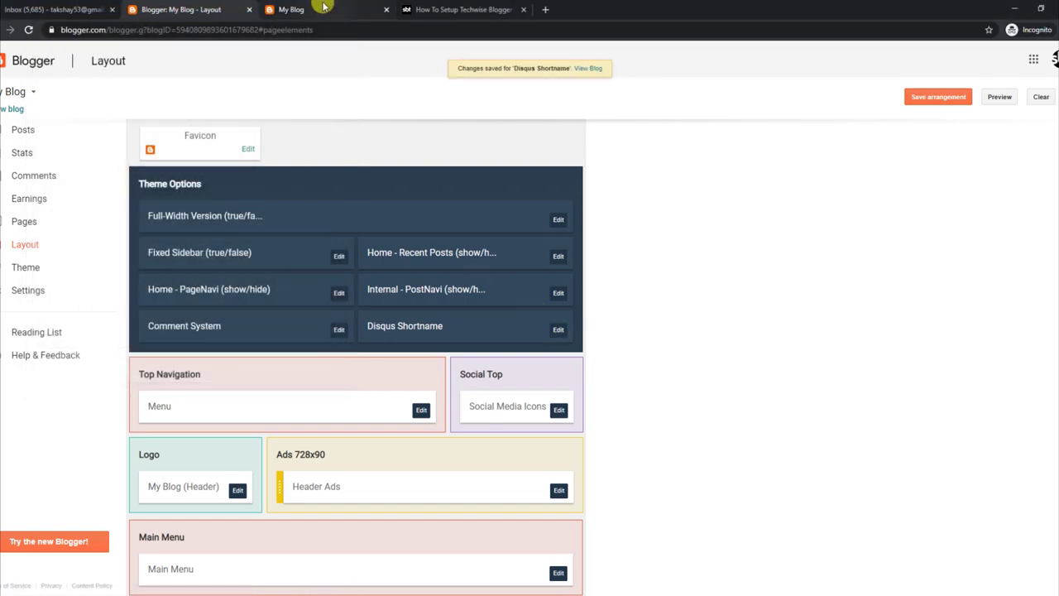
- Reload the blog, read the guide's Theme Colors instructions, and view the blog again
click(291, 9)
click(29, 30)
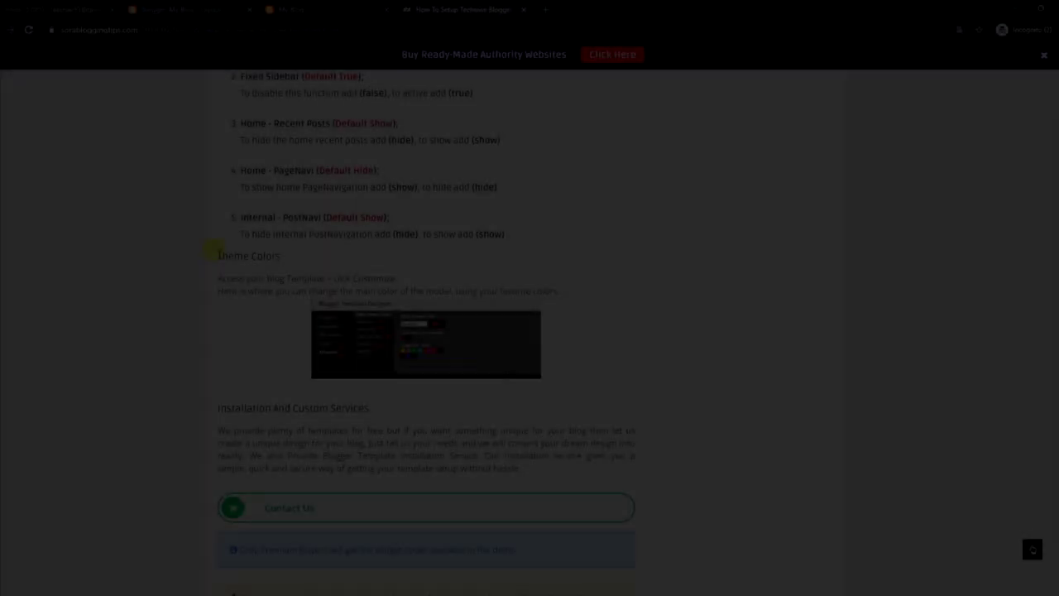
drag(213, 248, 407, 284)
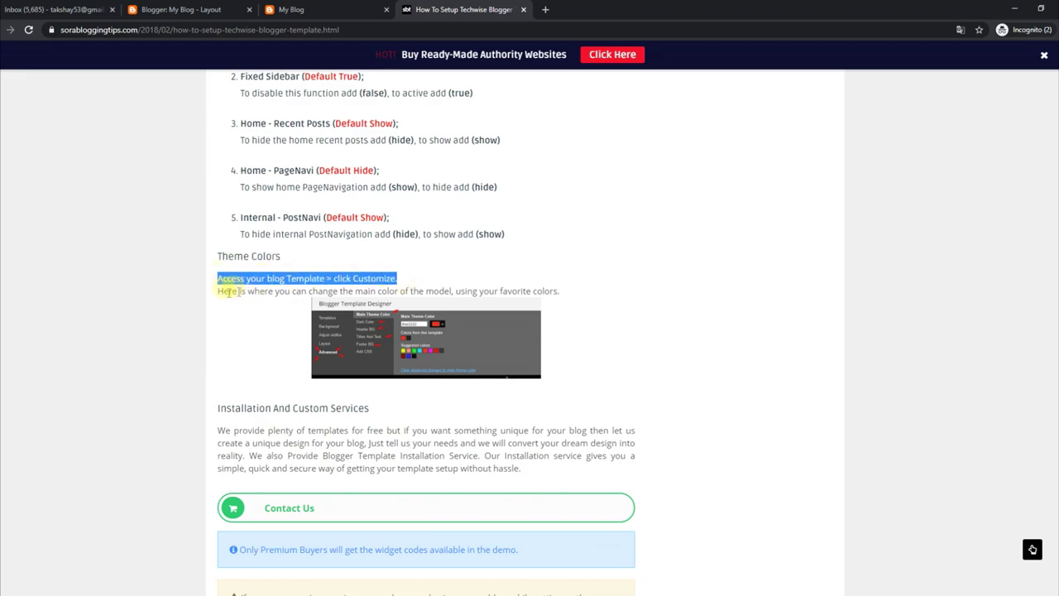
drag(219, 291, 563, 291)
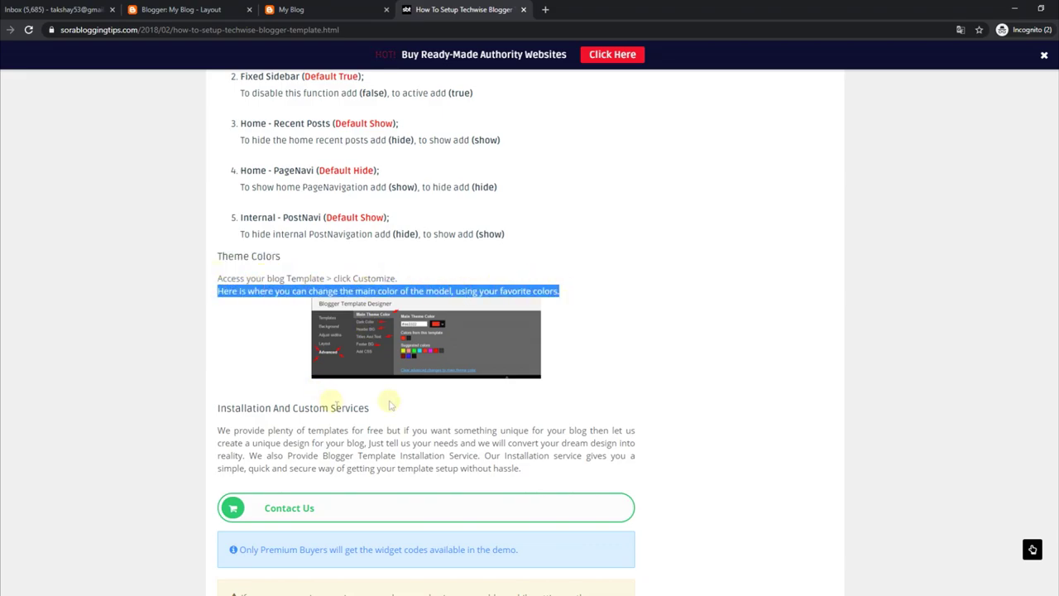
click(282, 9)
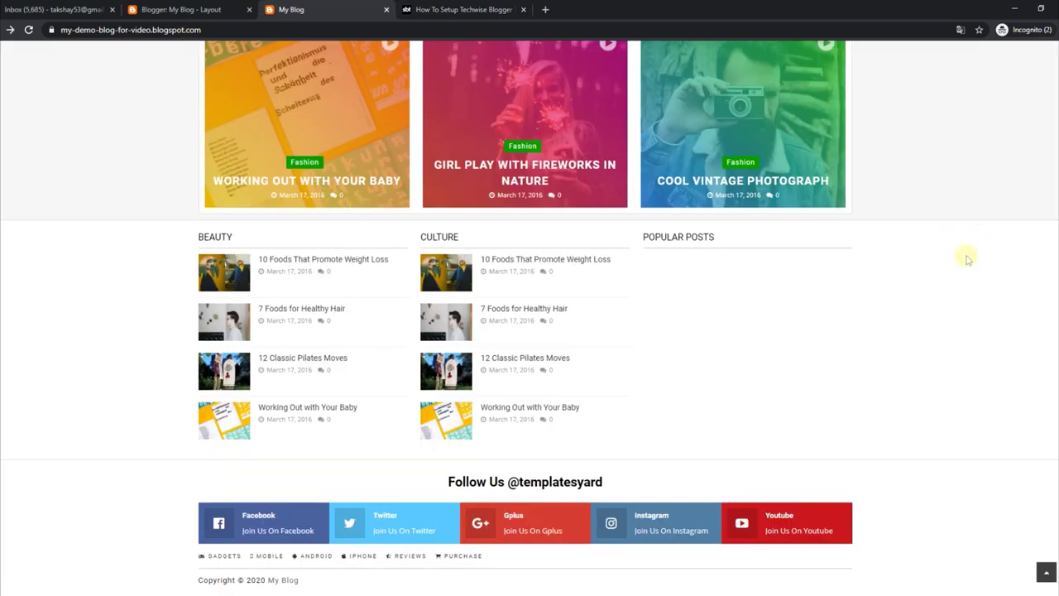
- Go to the blog's theme page in Blogger and open the Theme Designer for the live Techwise theme
click(216, 10)
click(41, 269)
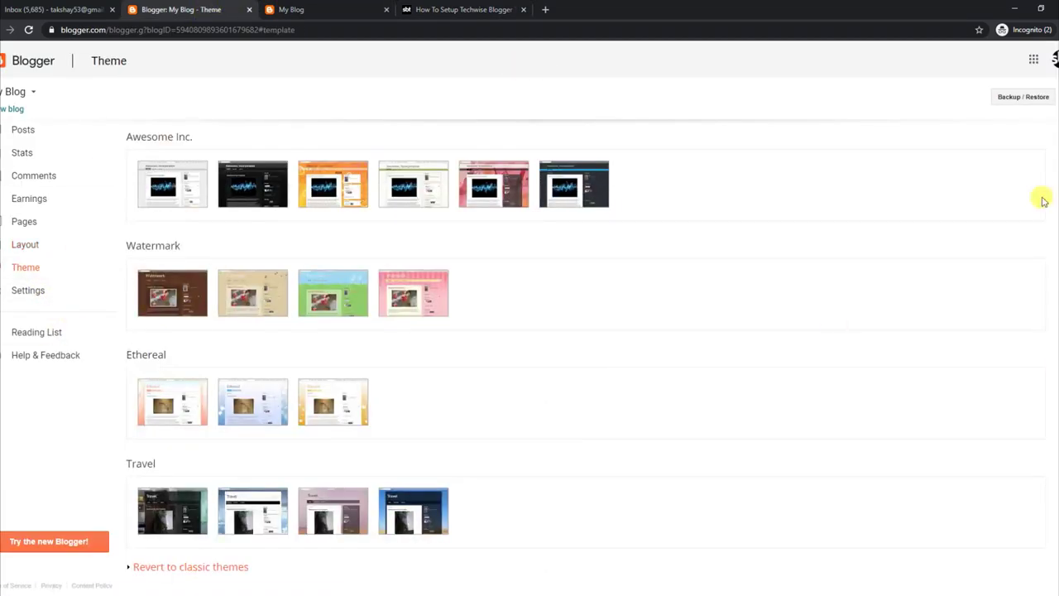
scroll(960, 140, up, 15)
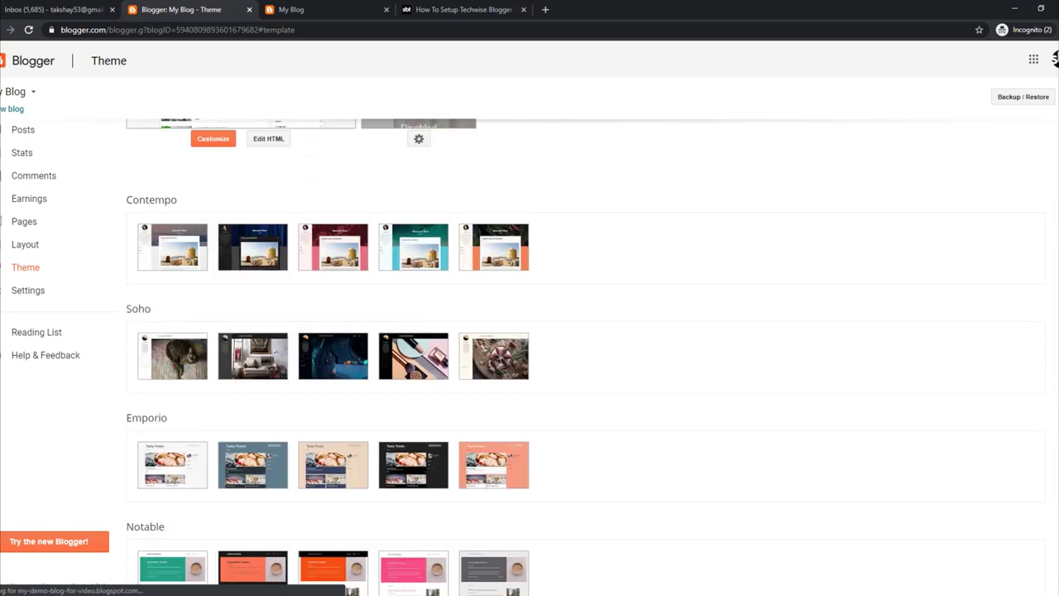
click(214, 355)
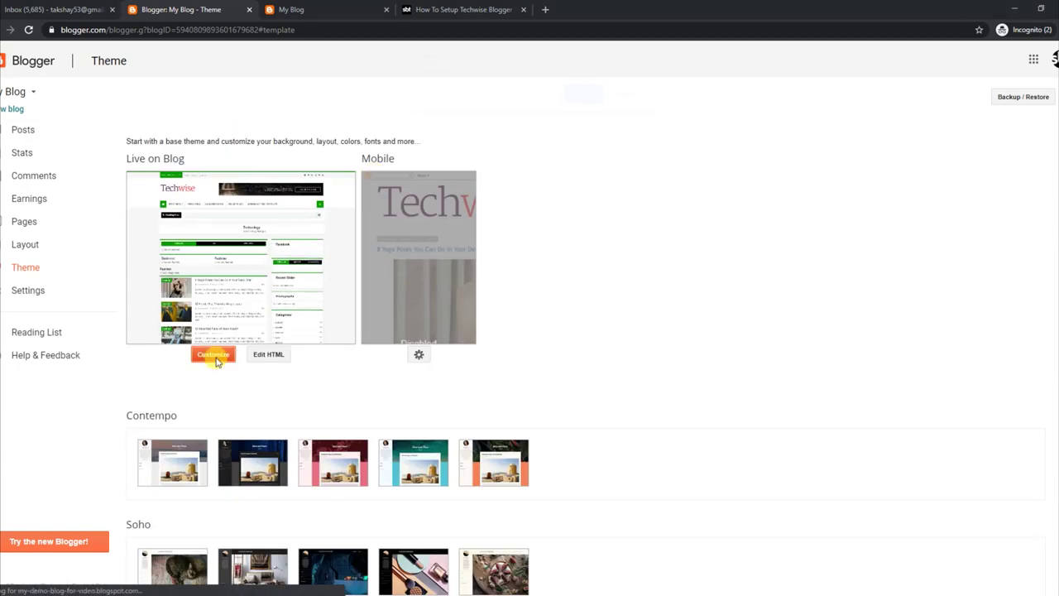
click(588, 91)
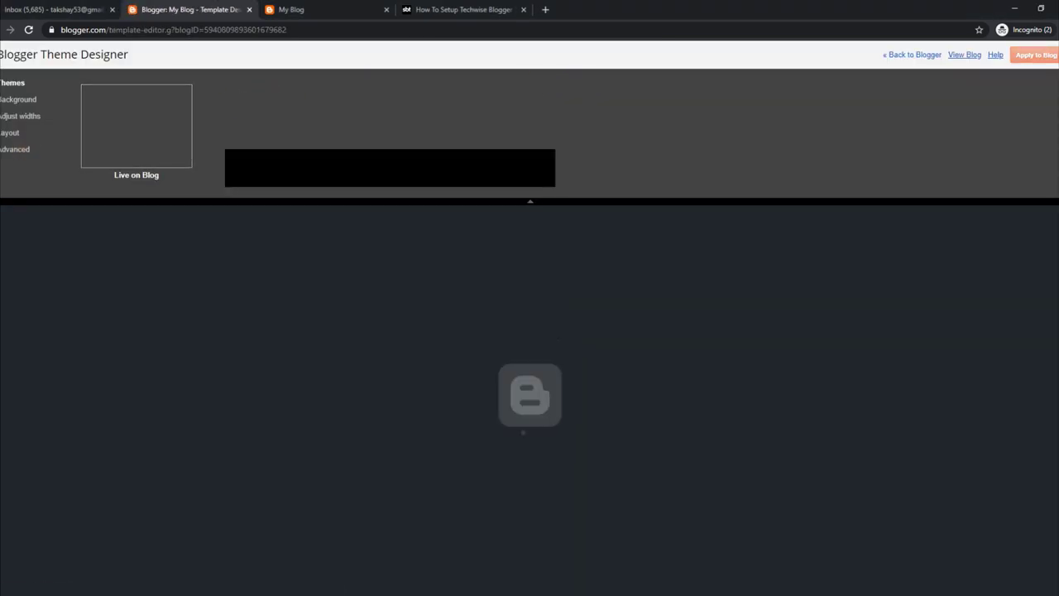
- Try the purple suggested theme, and set the main color theme to the dark red one under the background settings
click(26, 100)
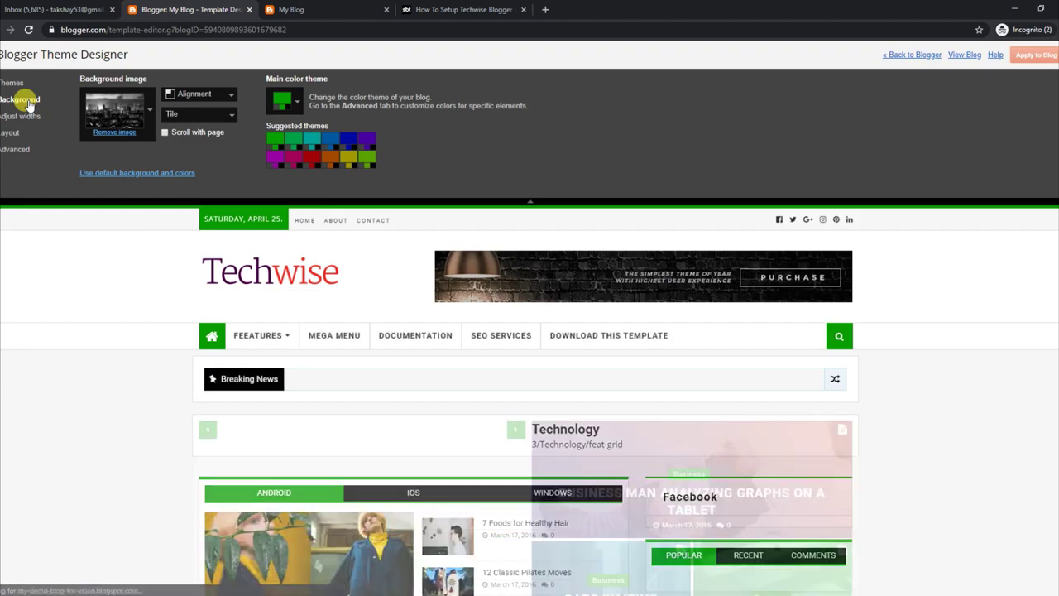
click(273, 160)
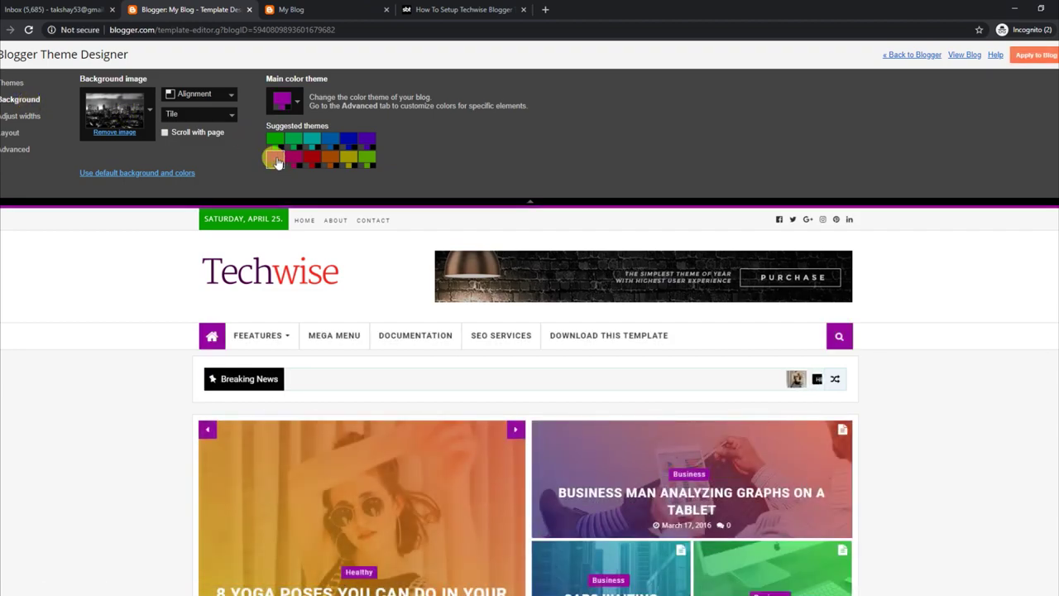
click(311, 157)
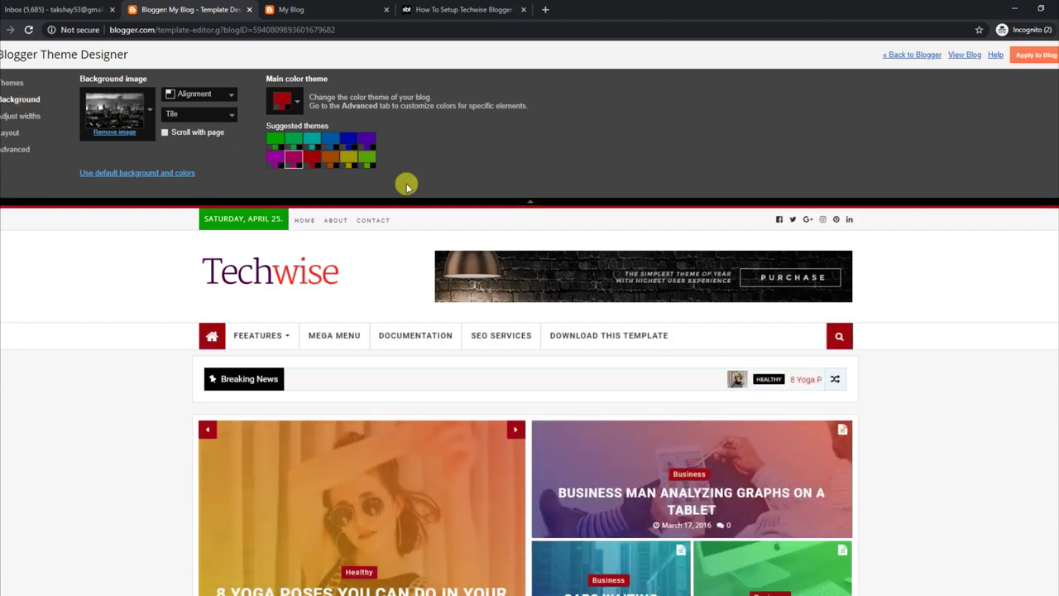
- Collapse the designer's settings area and examine the full-page preview of the blog in the new color
click(534, 203)
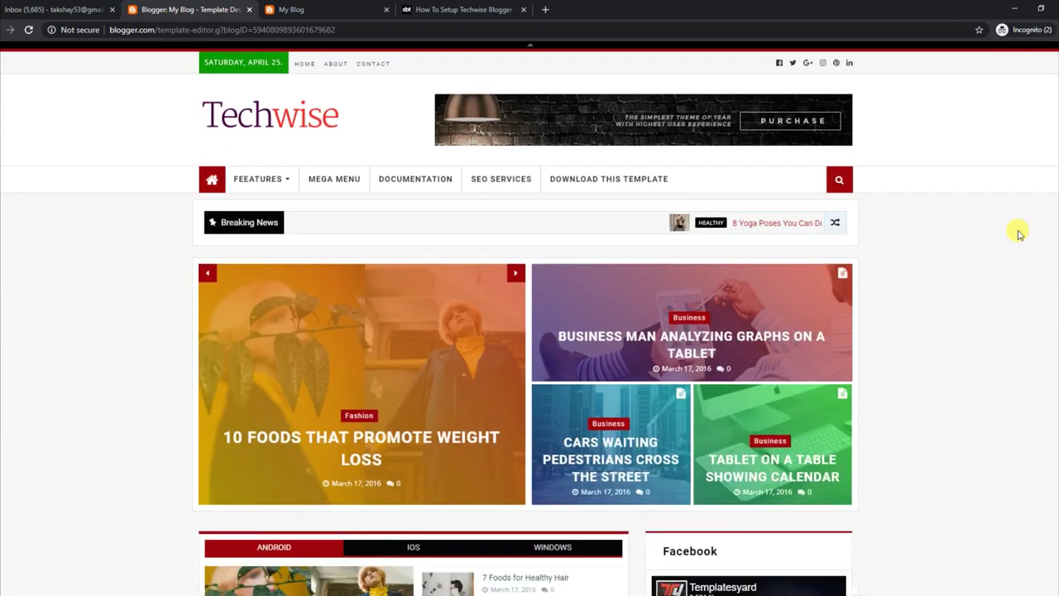
scroll(529, 323, down, 20)
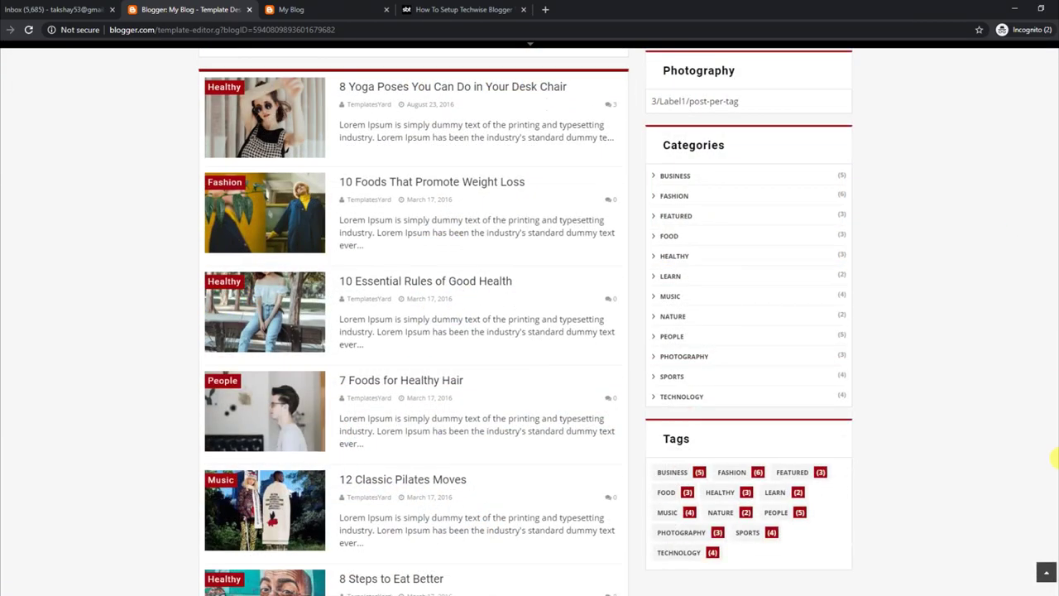
scroll(529, 323, up, 20)
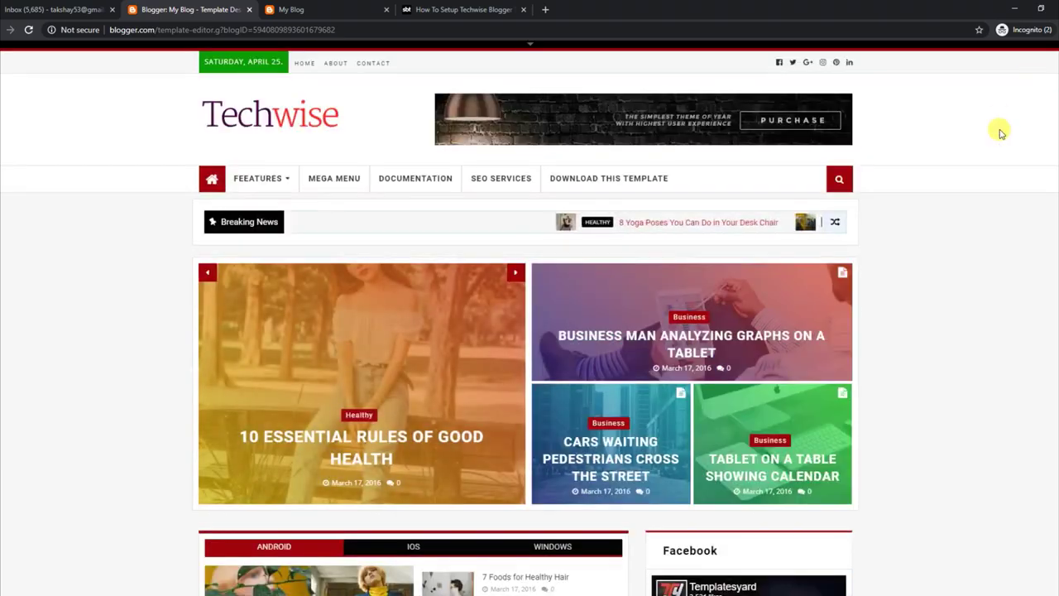